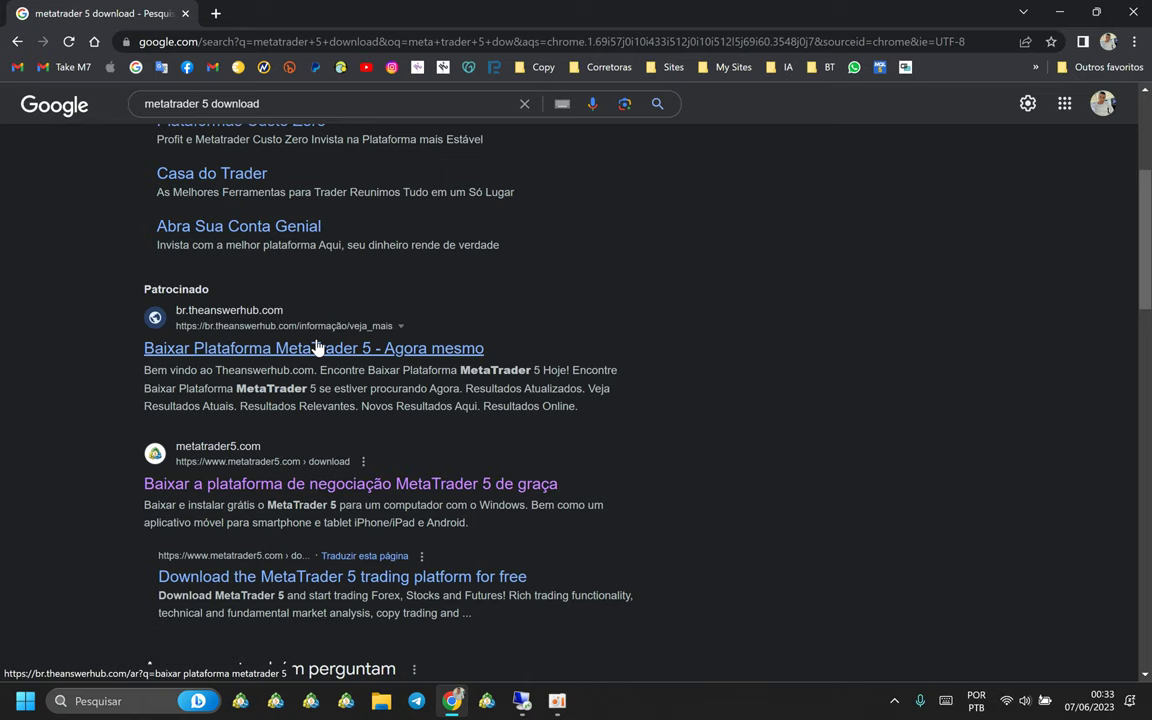
# Step: Show the desktop and open the client's folder in a maximized window
pyautogui.press('super+d')
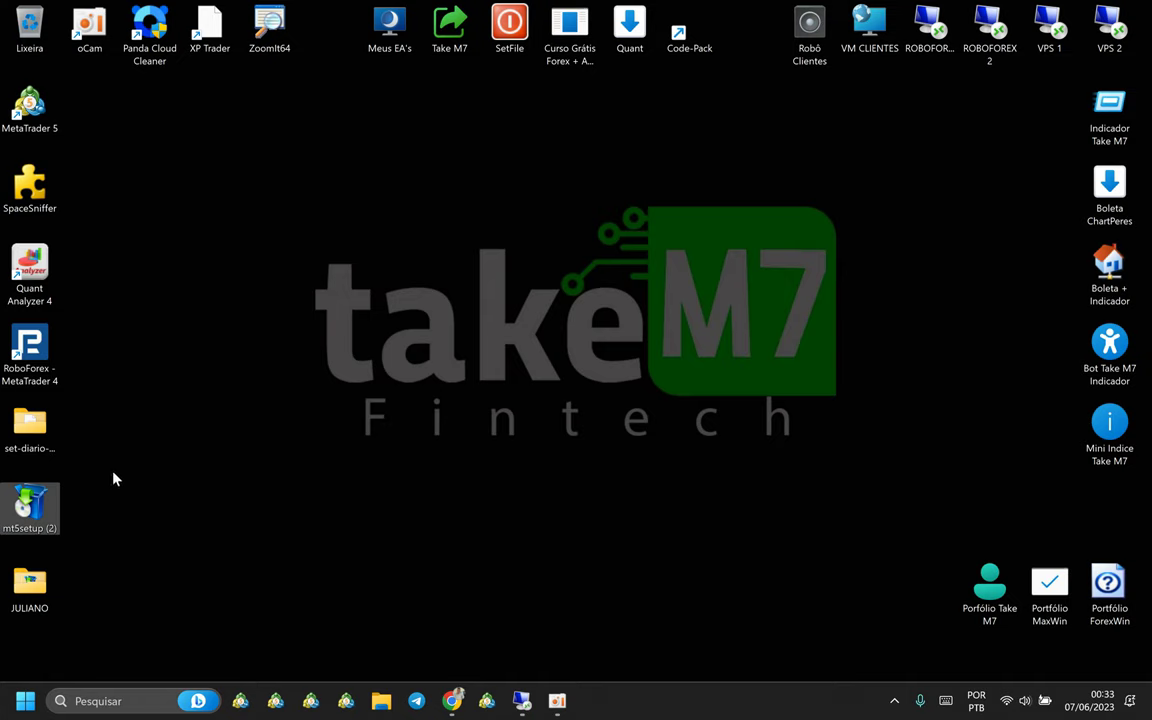
pyautogui.doubleClick(30, 583)
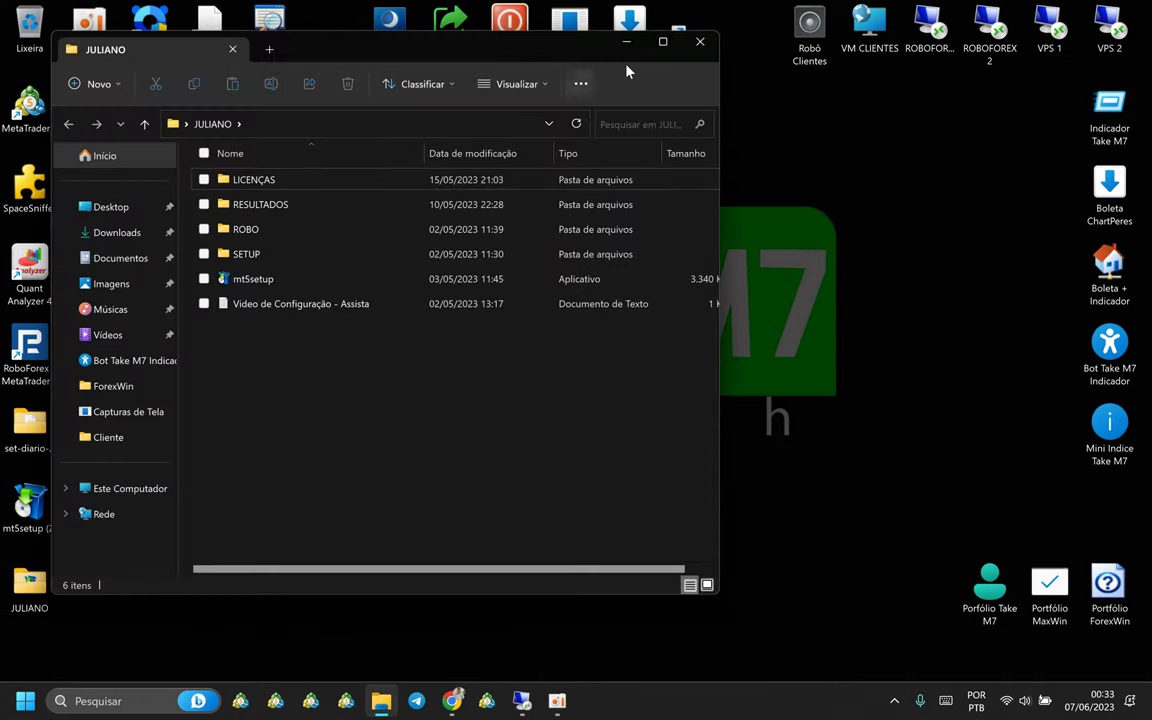
pyautogui.click(663, 41)
# Step: Examine the client folder's top-level items and look inside its ROBO and SETUP subfolders
pyautogui.click(214, 146)
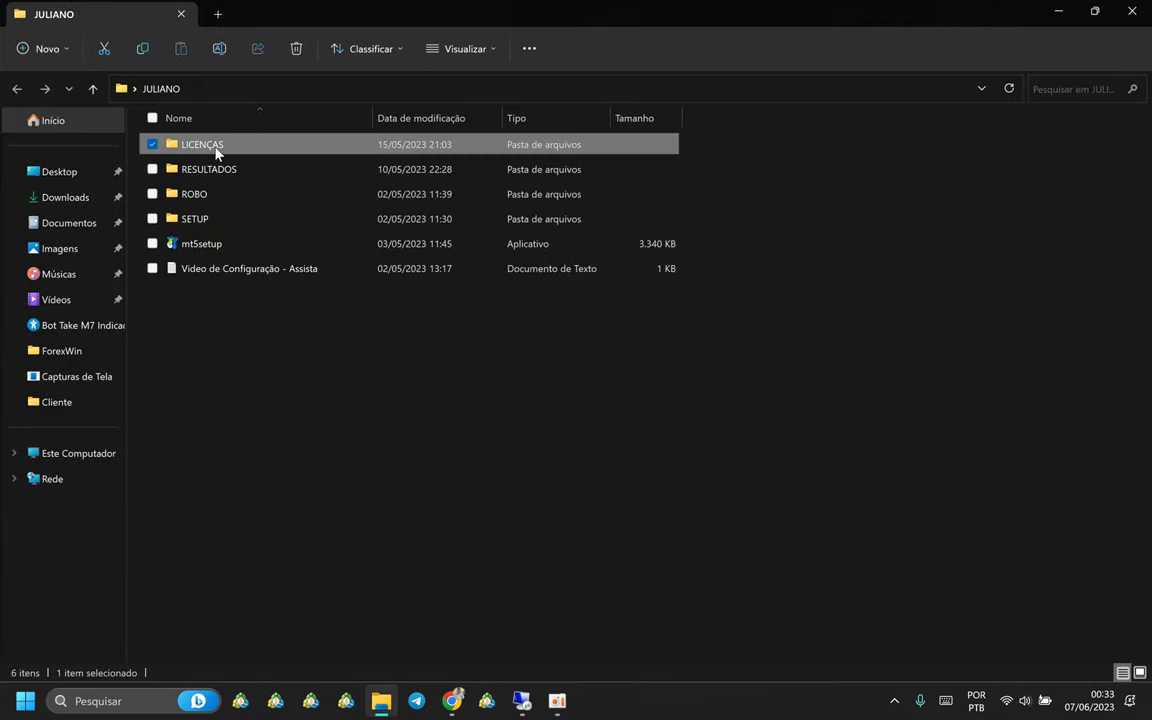
pyautogui.click(212, 172)
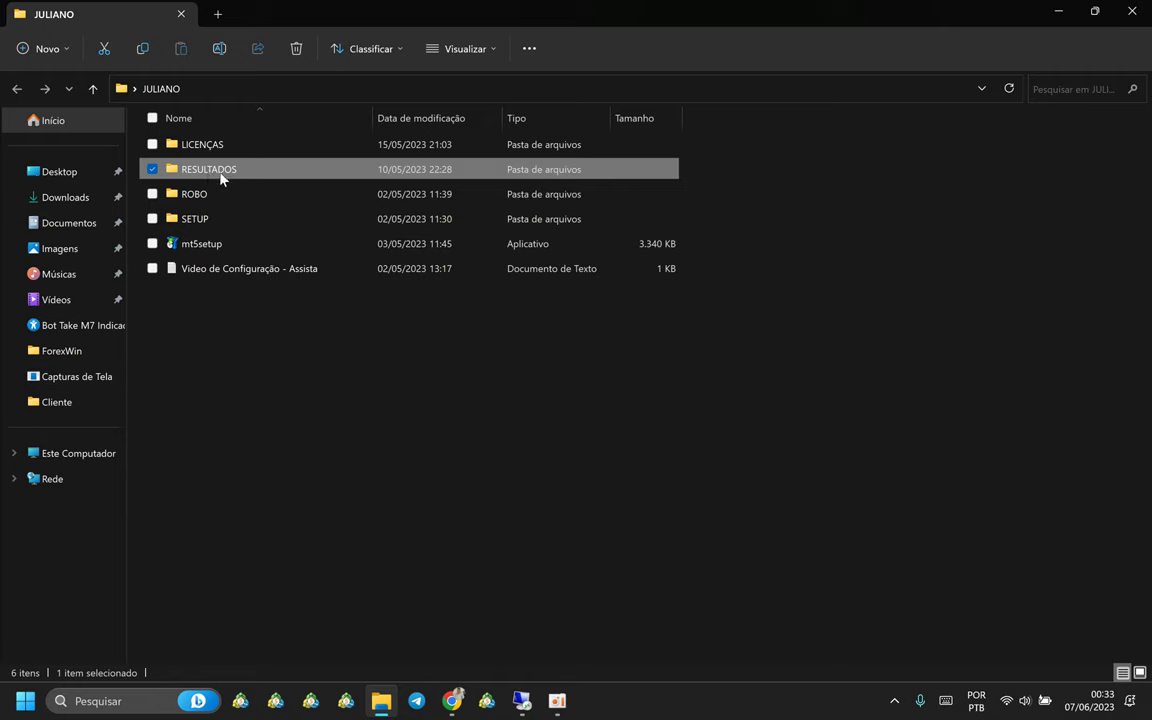
pyautogui.click(200, 198)
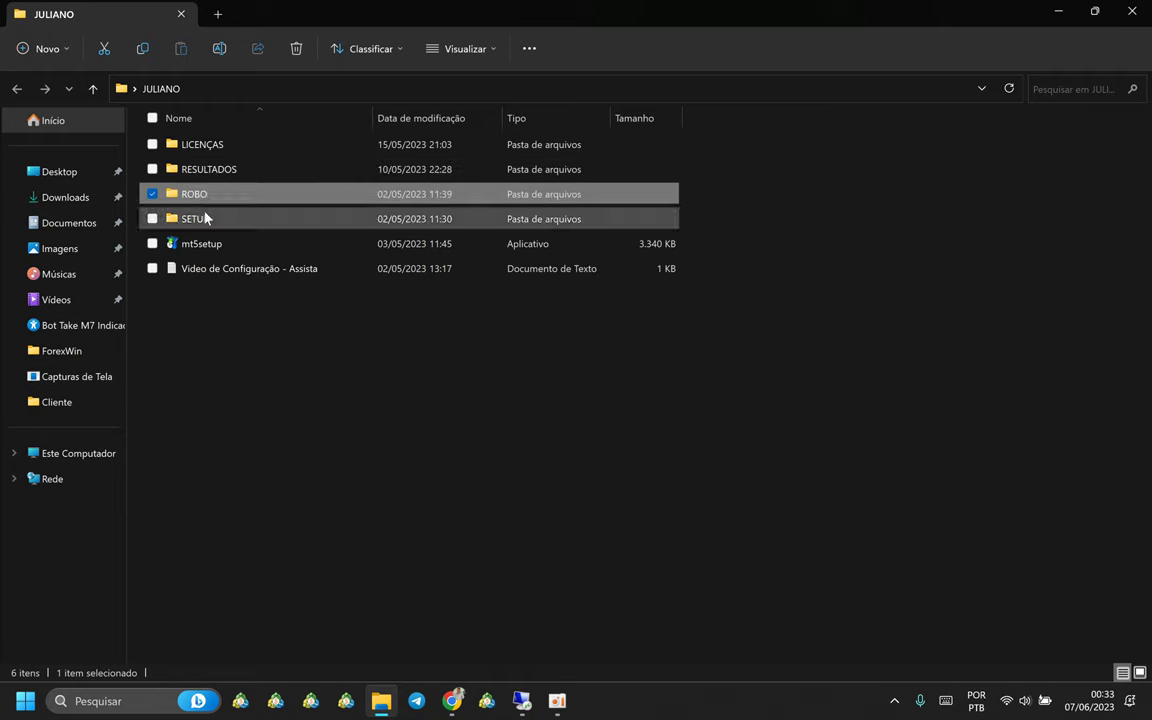
pyautogui.doubleClick(195, 197)
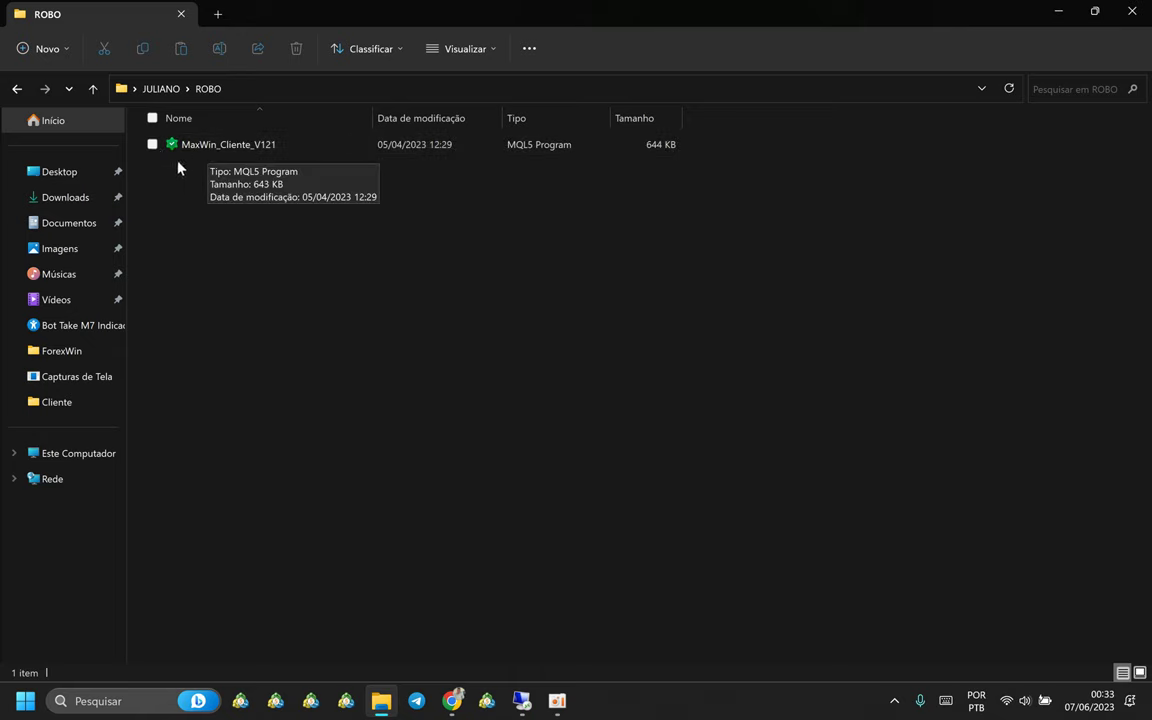
pyautogui.click(92, 90)
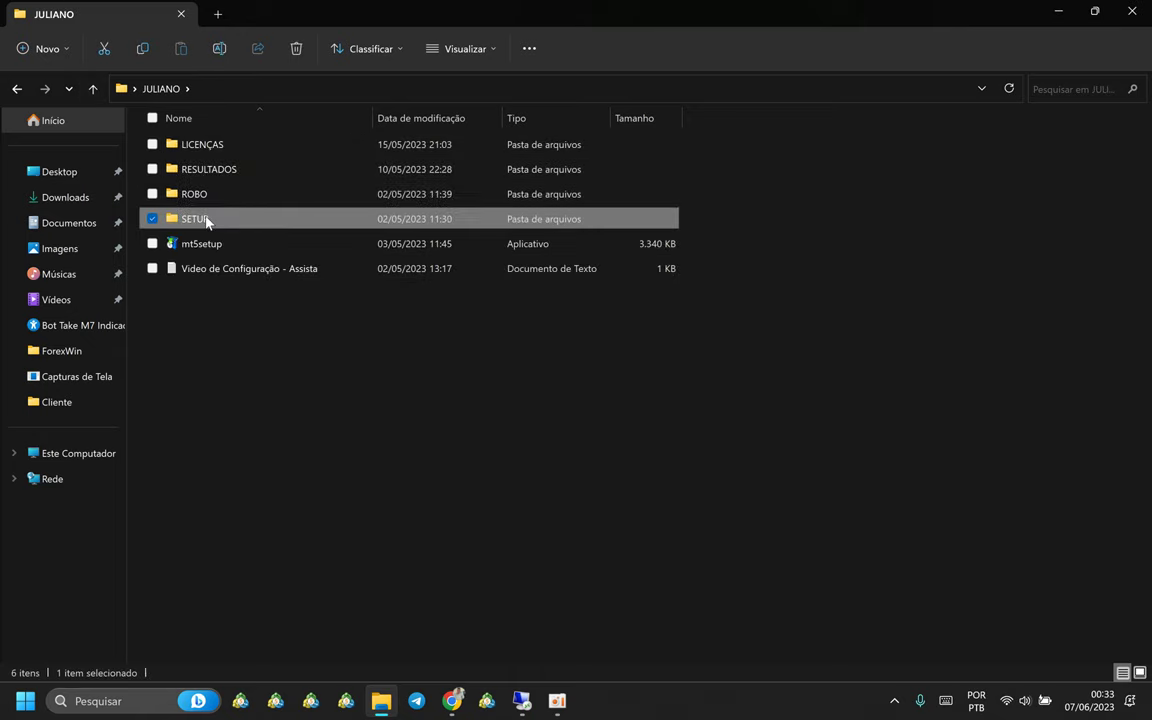
pyautogui.doubleClick(205, 219)
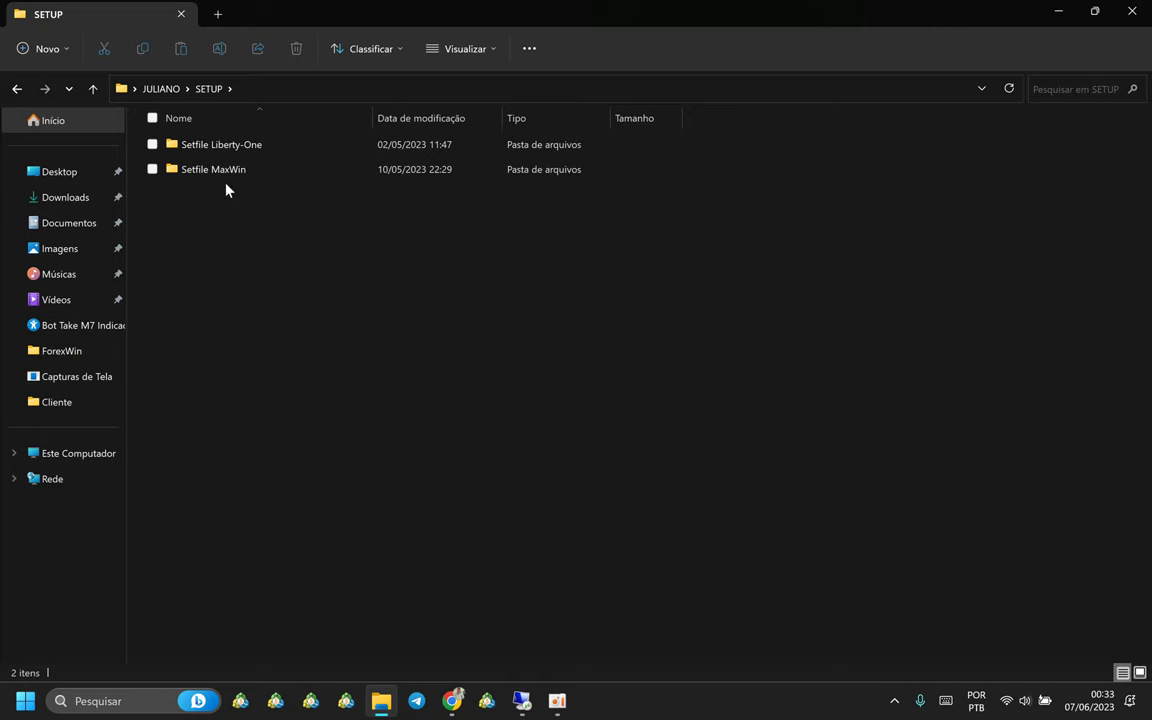
pyautogui.hotkey('alt', 'Up')
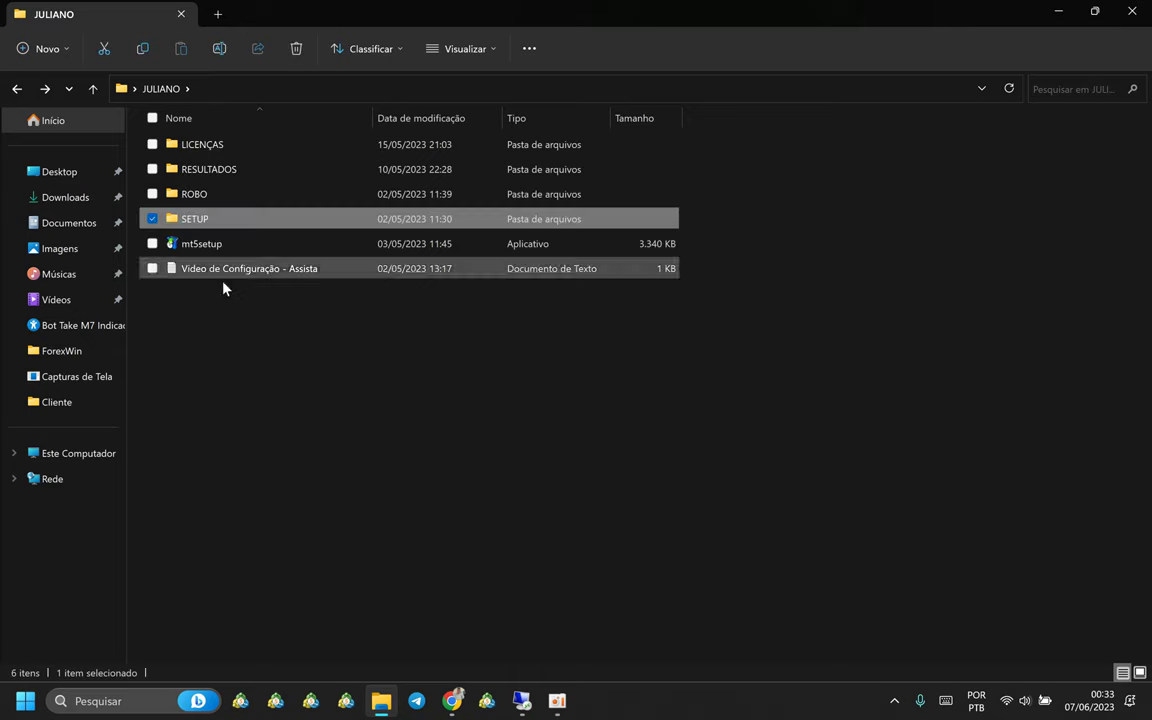
# Step: Look inside the RESULTADOS and ROBO subfolders, and leave the folder to return to the desktop
pyautogui.click(220, 172)
pyautogui.doubleClick(220, 172)
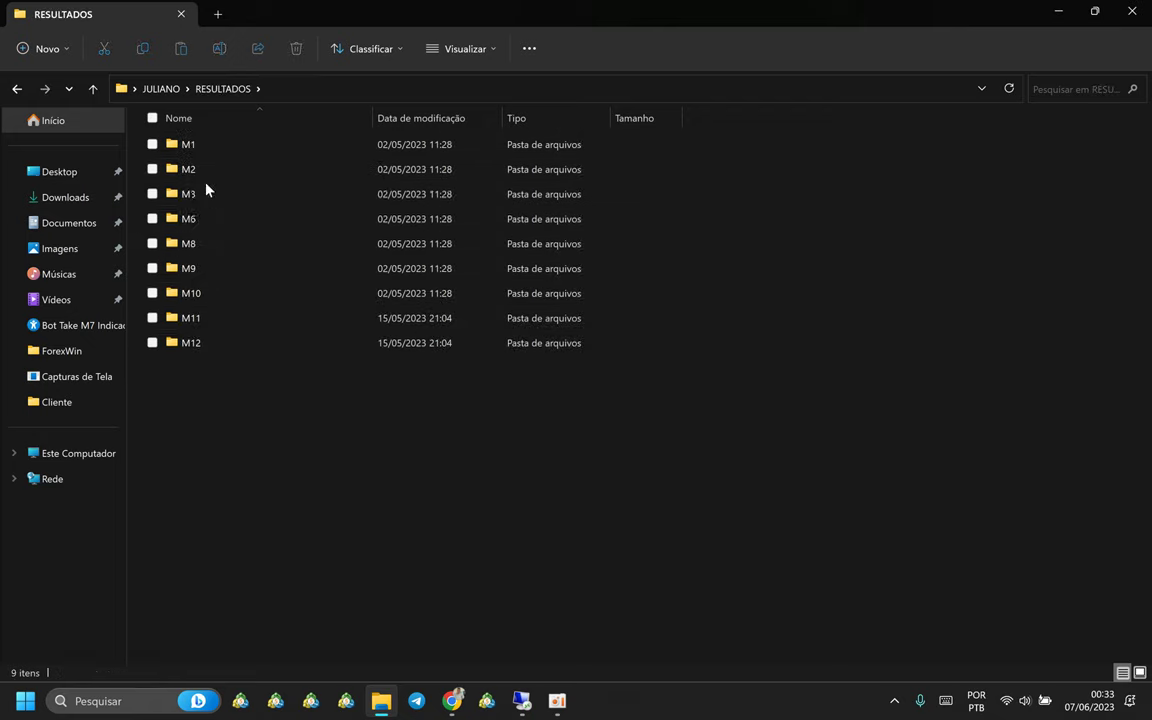
pyautogui.hotkey('alt', 'Up')
pyautogui.doubleClick(210, 197)
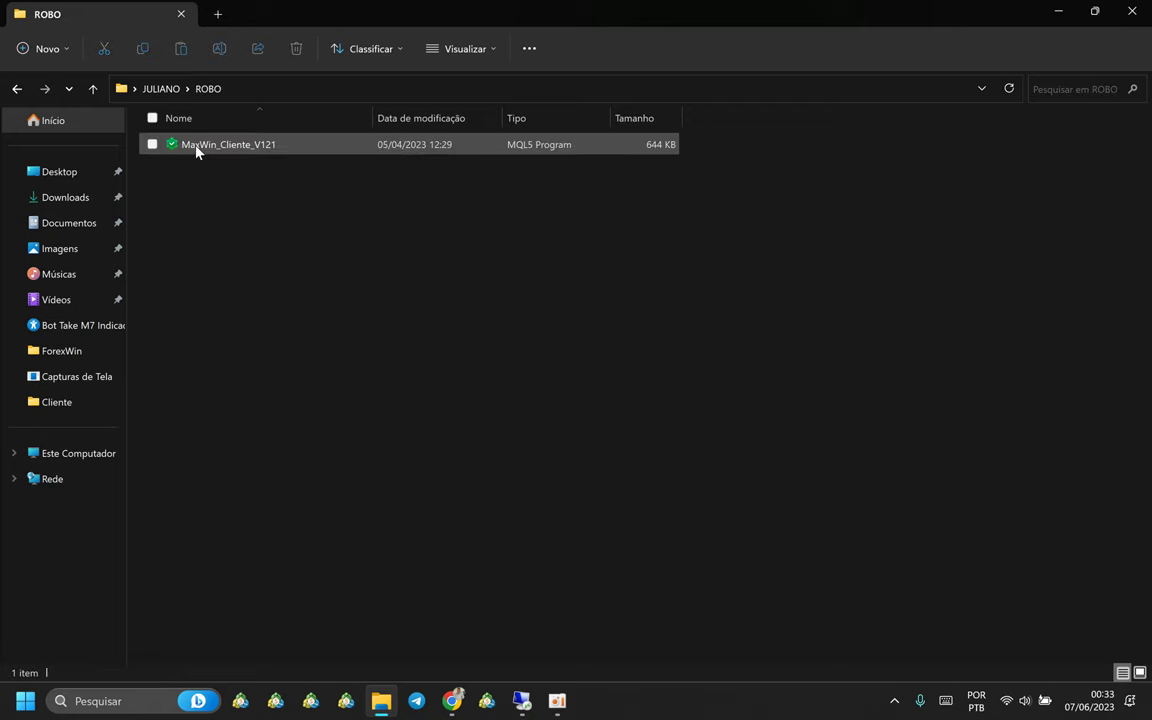
pyautogui.hotkey('alt', 'Up')
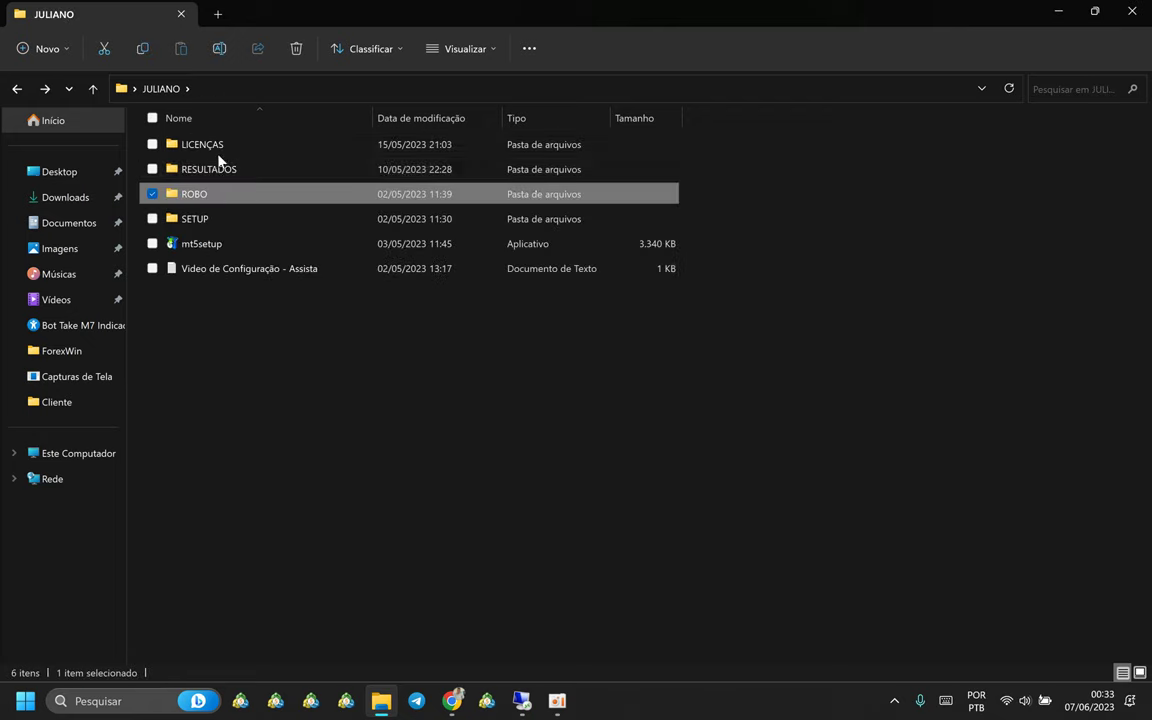
pyautogui.click(1058, 11)
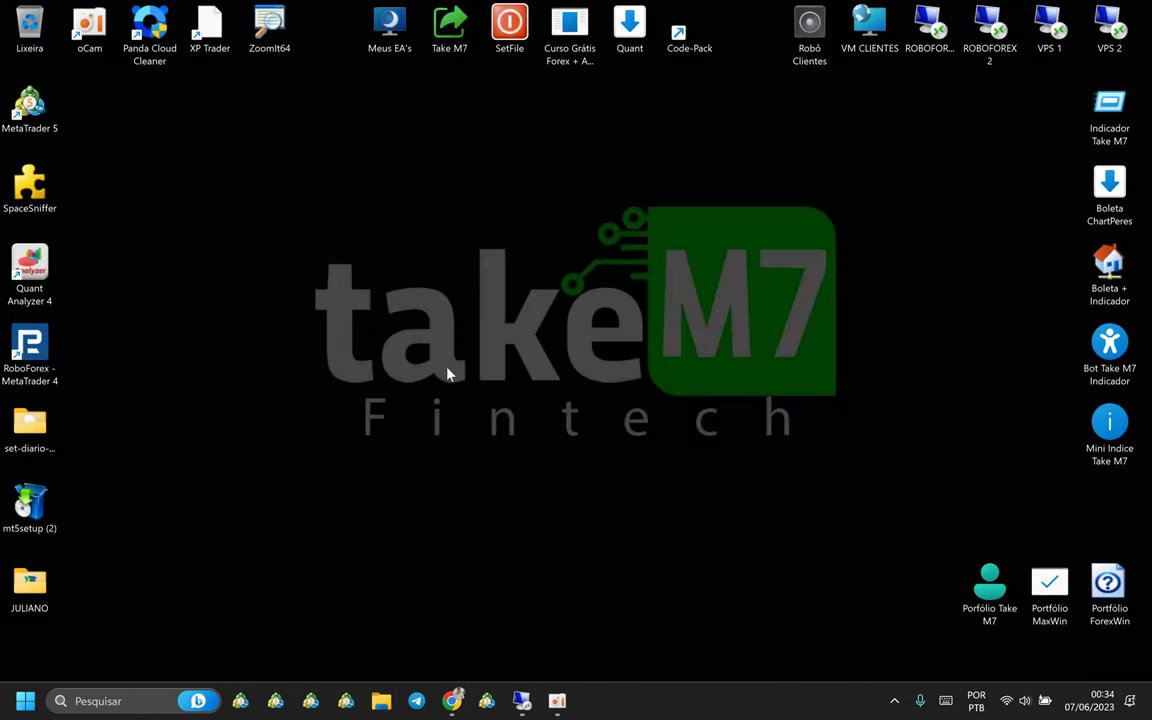
# Step: Compress the client's folder on the desktop into a RAR archive with WinRAR, keeping the default name and settings
pyautogui.rightClick(32, 595)
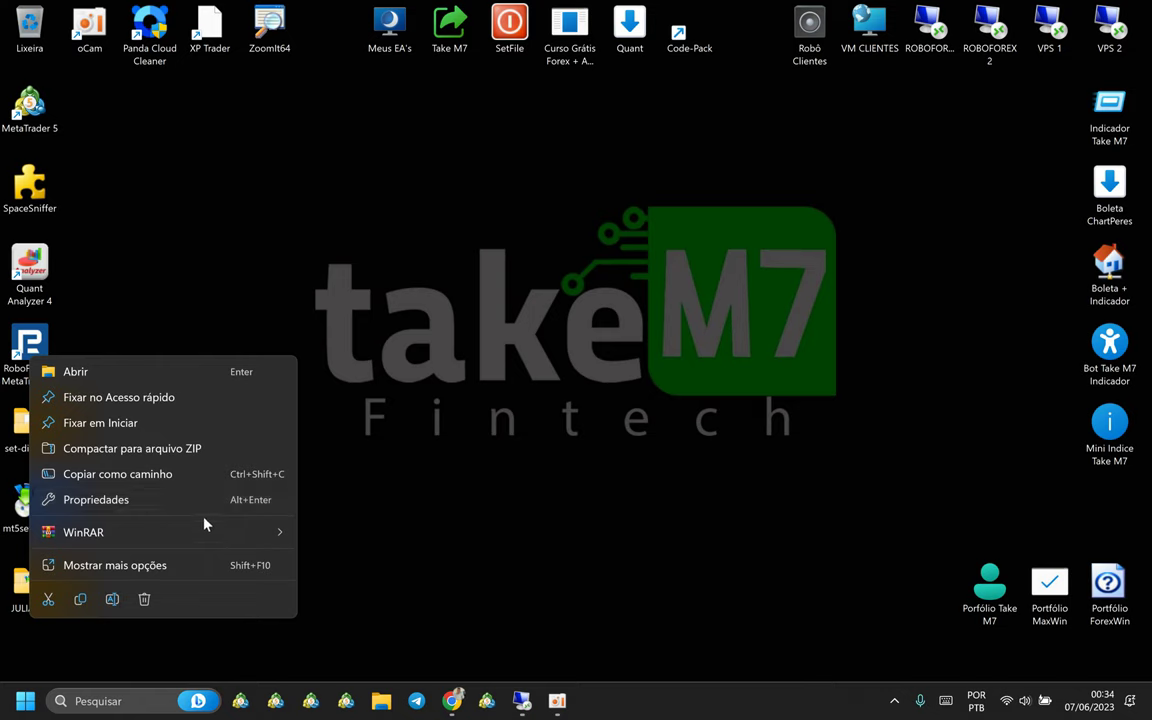
pyautogui.click(305, 535)
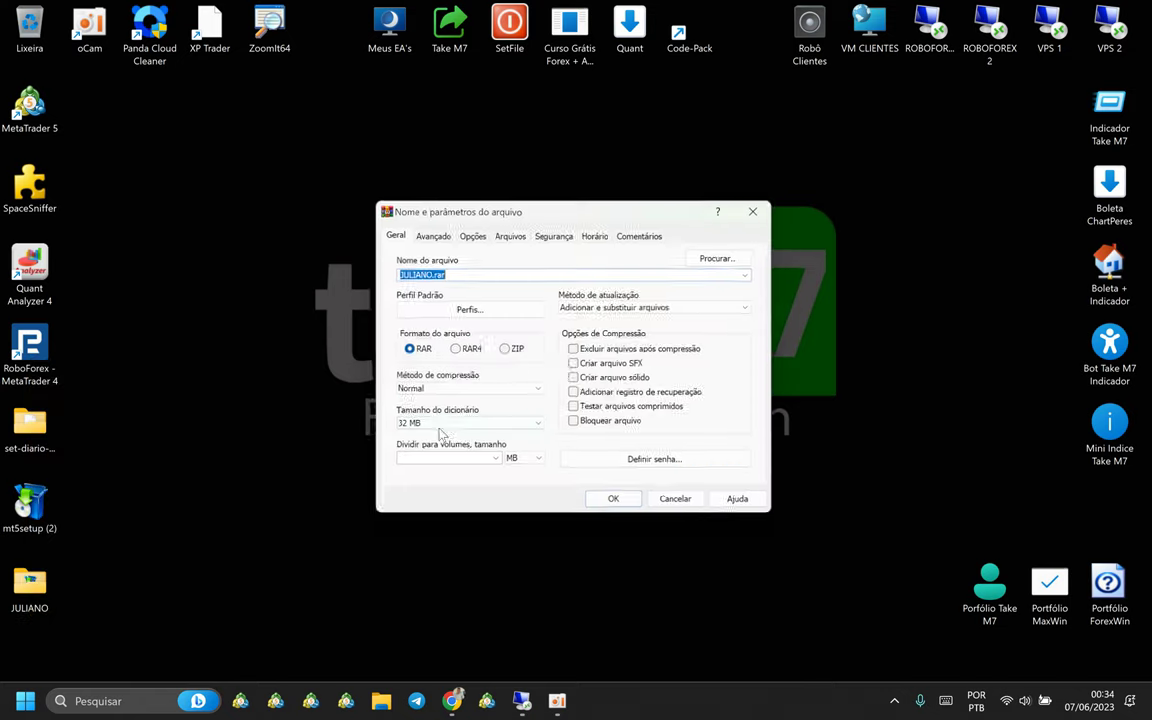
pyautogui.click(610, 493)
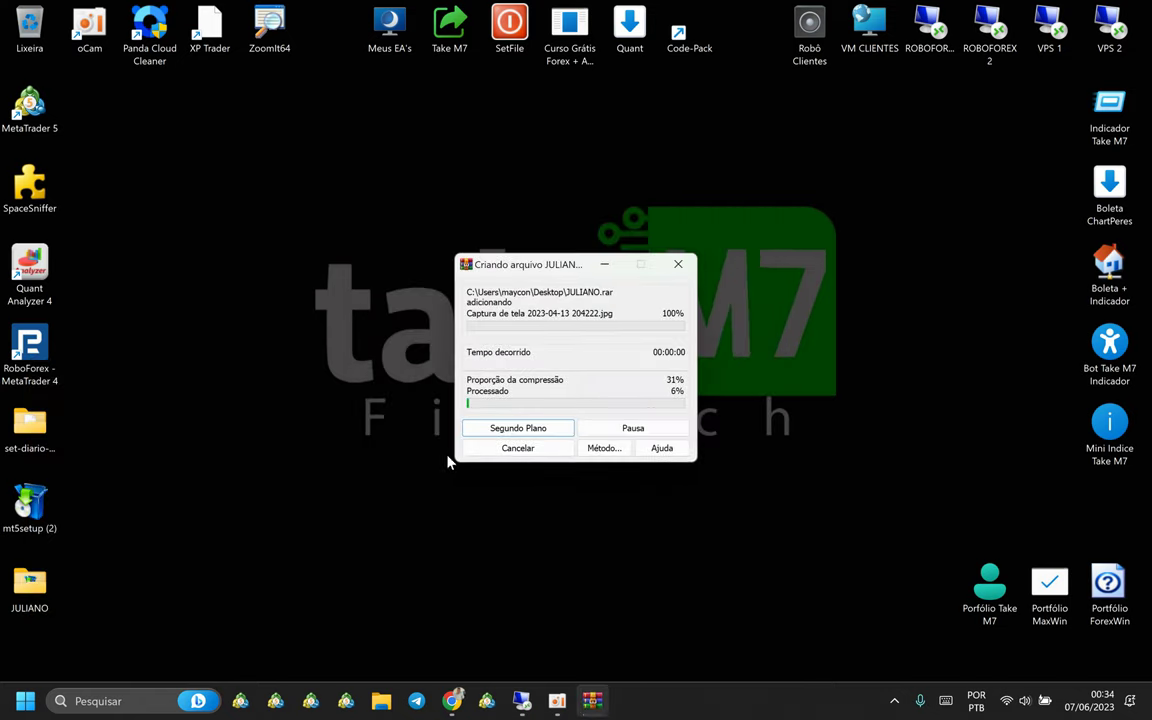
# Step: Open the client's RAR archive from the desktop, select the folder inside it, and dismiss the WinRAR purchase notice
pyautogui.click(92, 104)
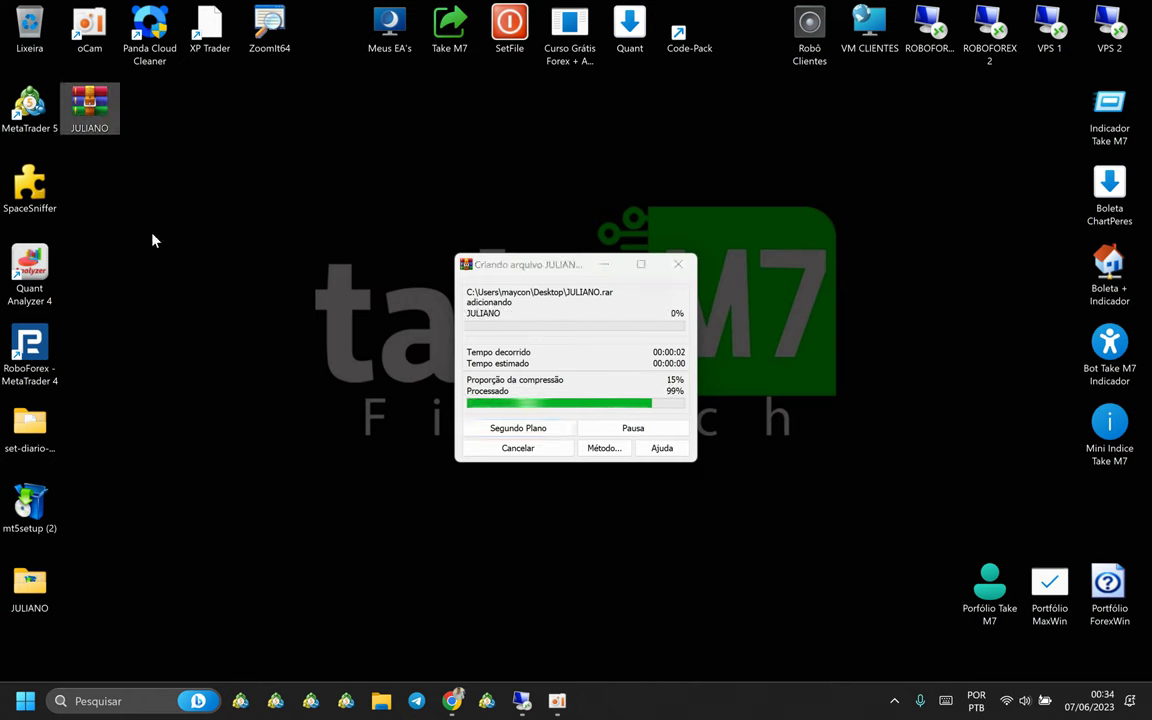
pyautogui.doubleClick(90, 100)
pyautogui.click(256, 250)
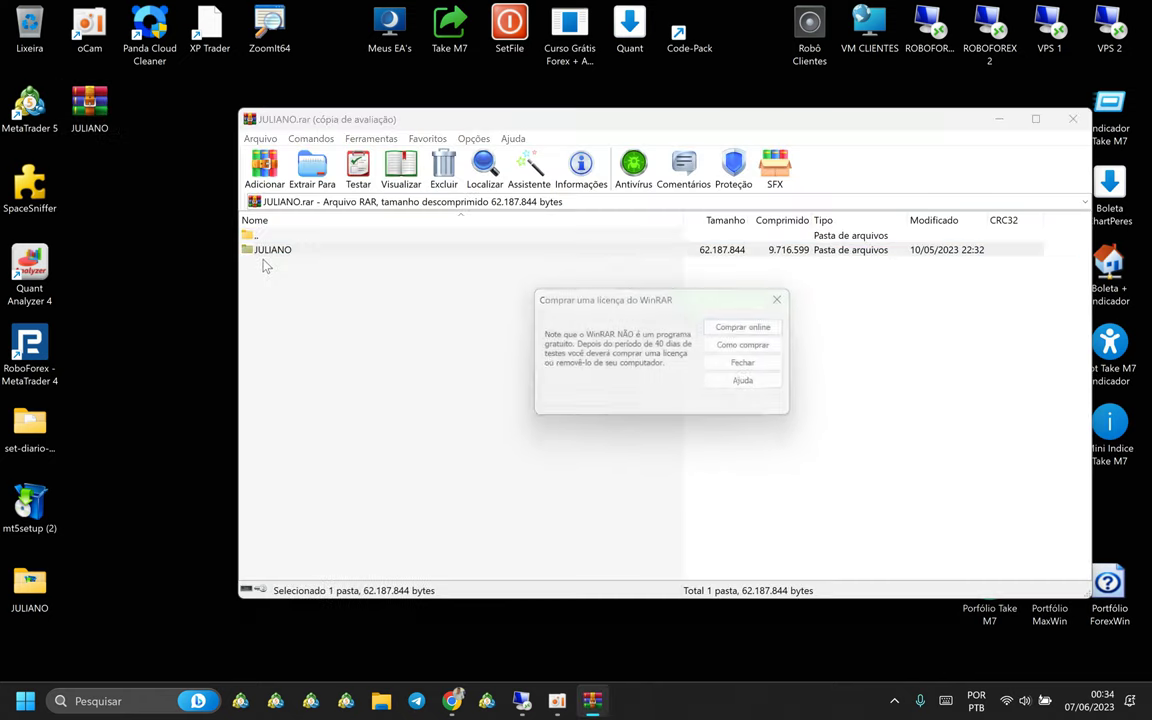
pyautogui.click(748, 363)
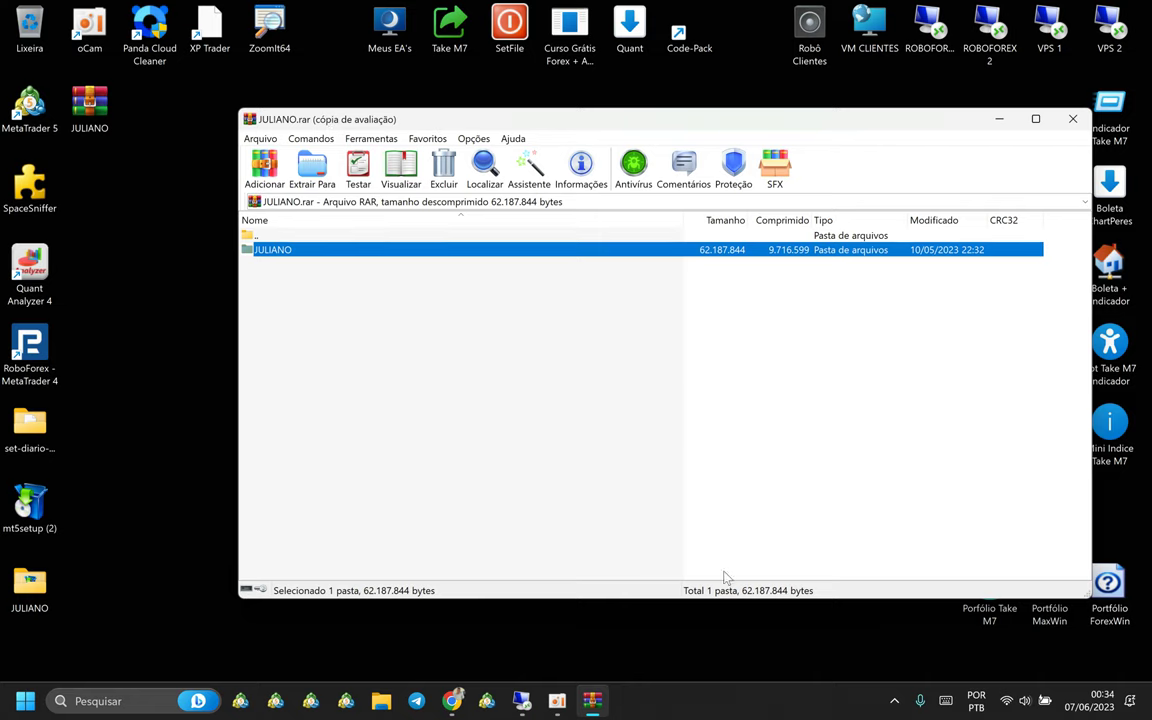
pyautogui.click(264, 170)
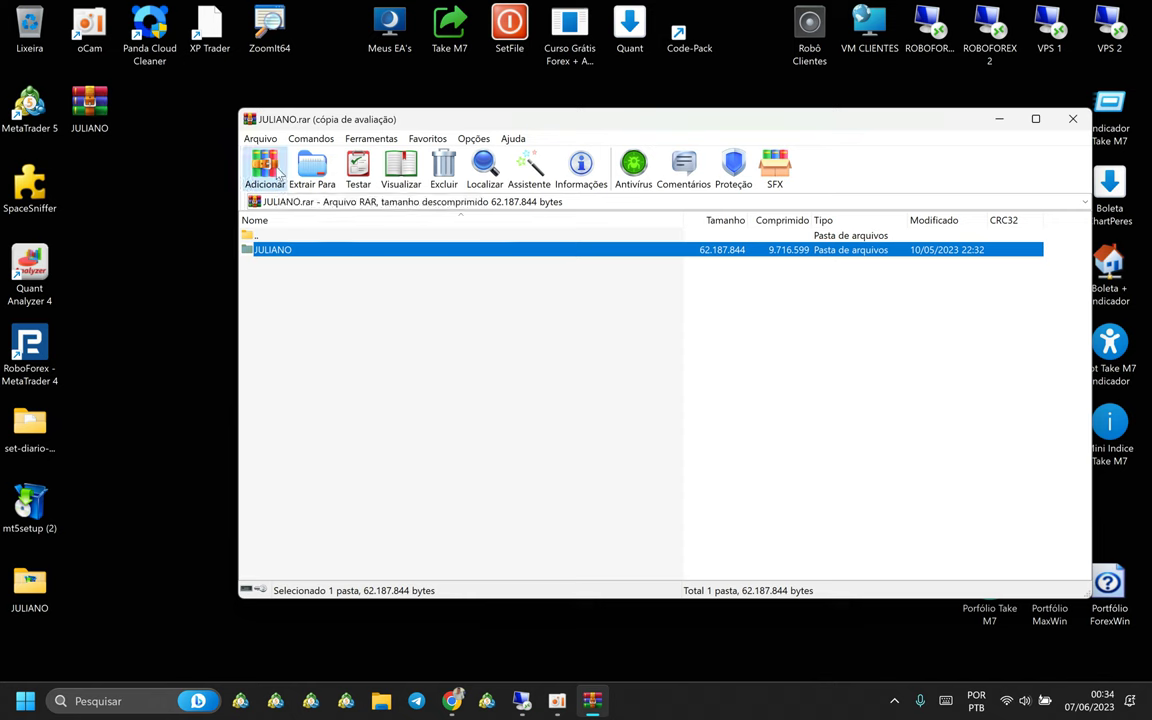
pyautogui.press('Escape')
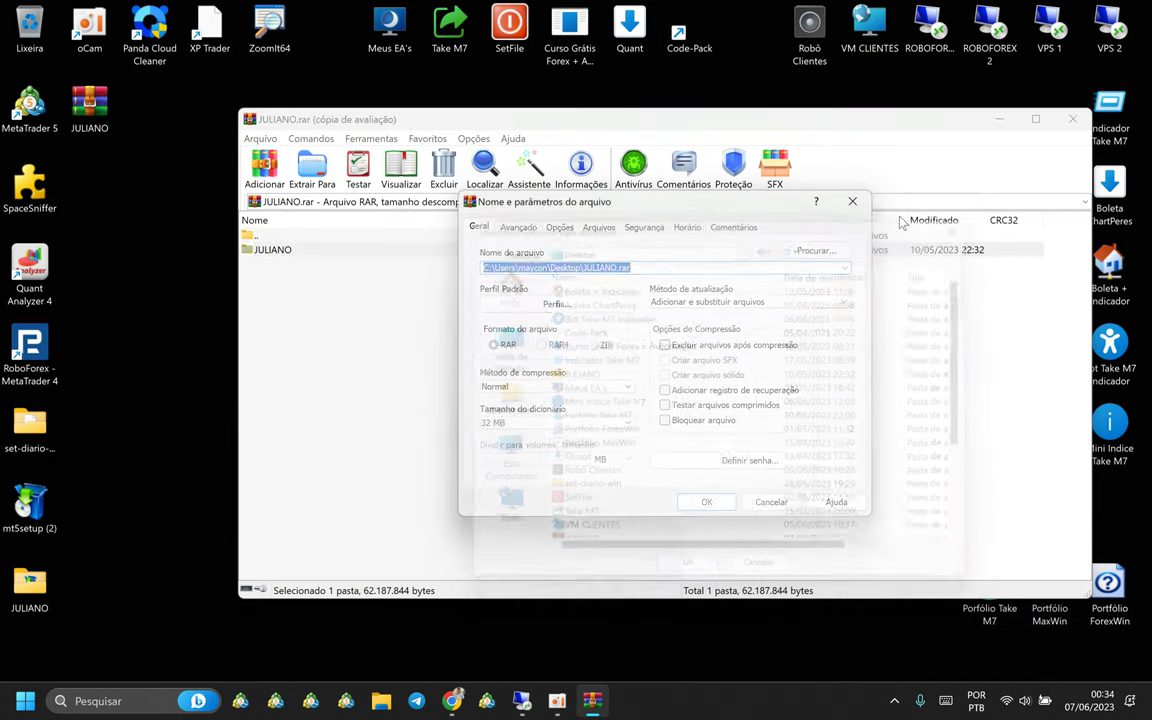
pyautogui.press('Escape')
# Step: Check the file type in the RAR archive's properties and close them
pyautogui.rightClick(88, 118)
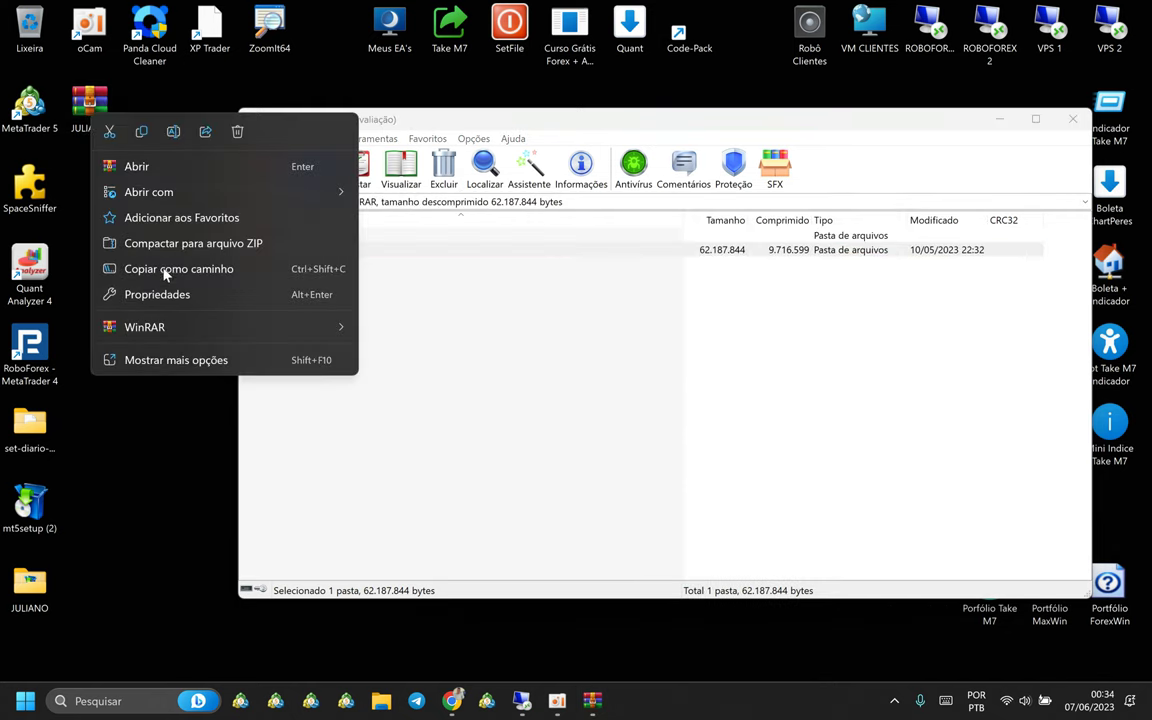
pyautogui.moveTo(172, 324)
pyautogui.click(172, 298)
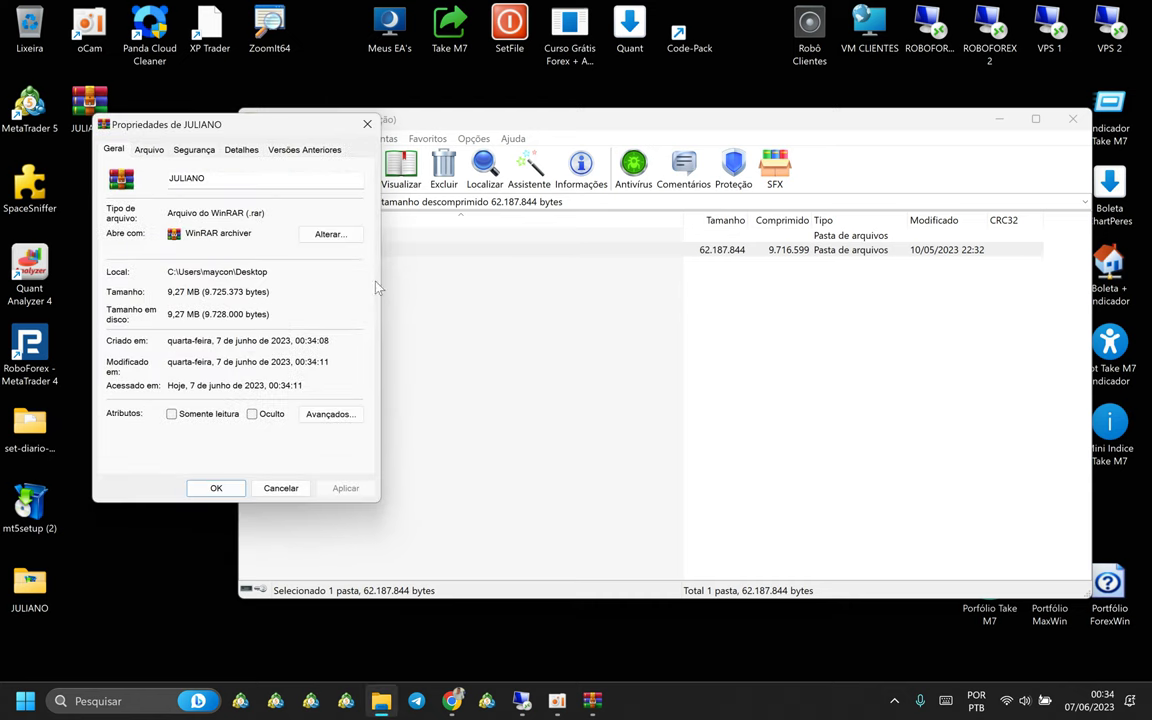
pyautogui.moveTo(212, 211)
pyautogui.mouseDown()
pyautogui.moveTo(240, 211)
pyautogui.moveTo(222, 214)
pyautogui.mouseUp()
pyautogui.click(242, 211)
pyautogui.click(367, 124)
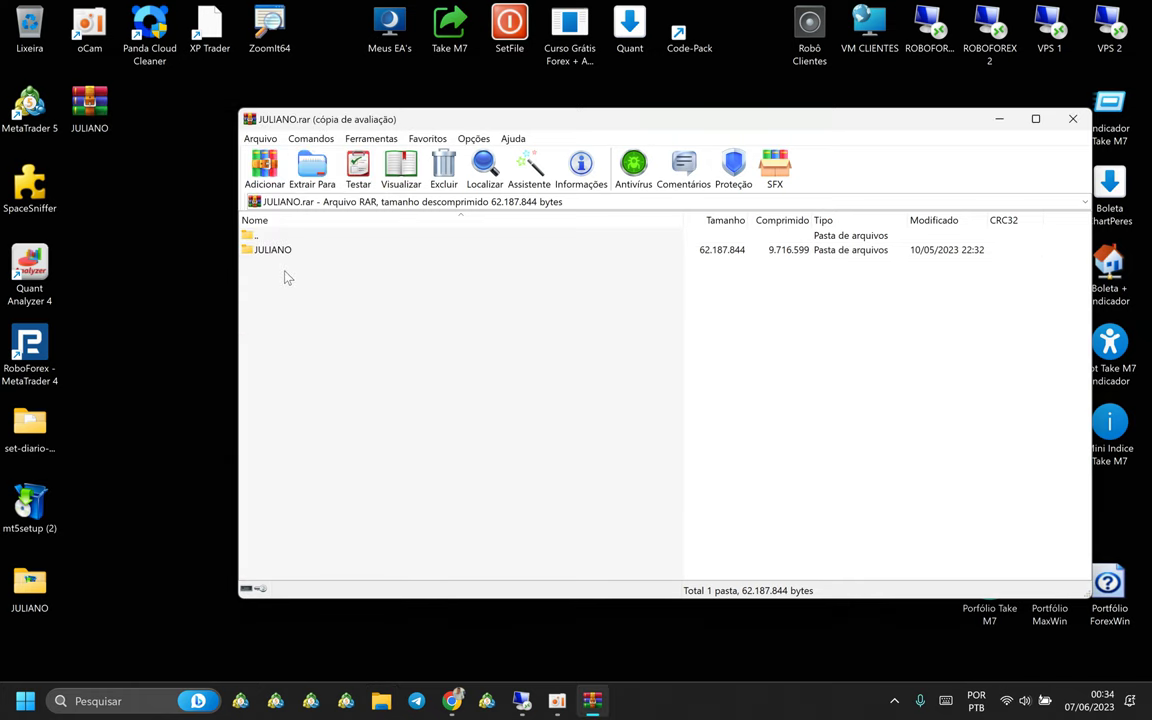
# Step: Try to extract the folder from the archive to the desktop, cancelling at the file replacement choice, and close the archive
pyautogui.moveTo(272, 255); pyautogui.dragTo(154, 263)
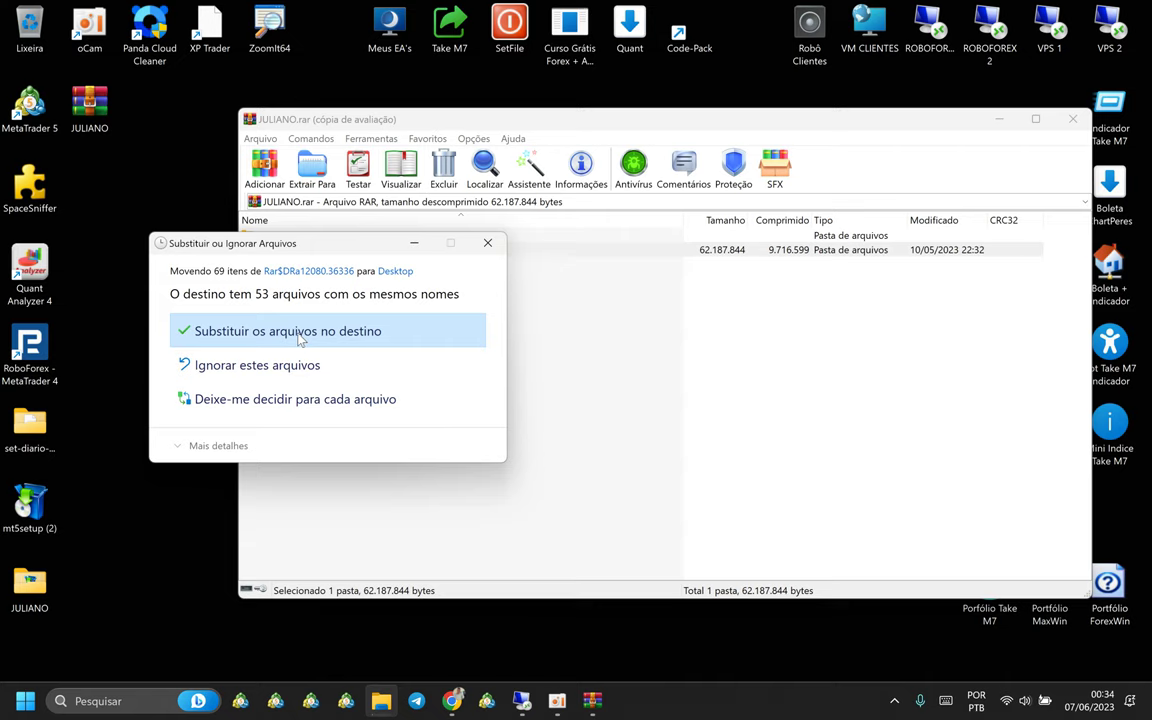
pyautogui.click(487, 243)
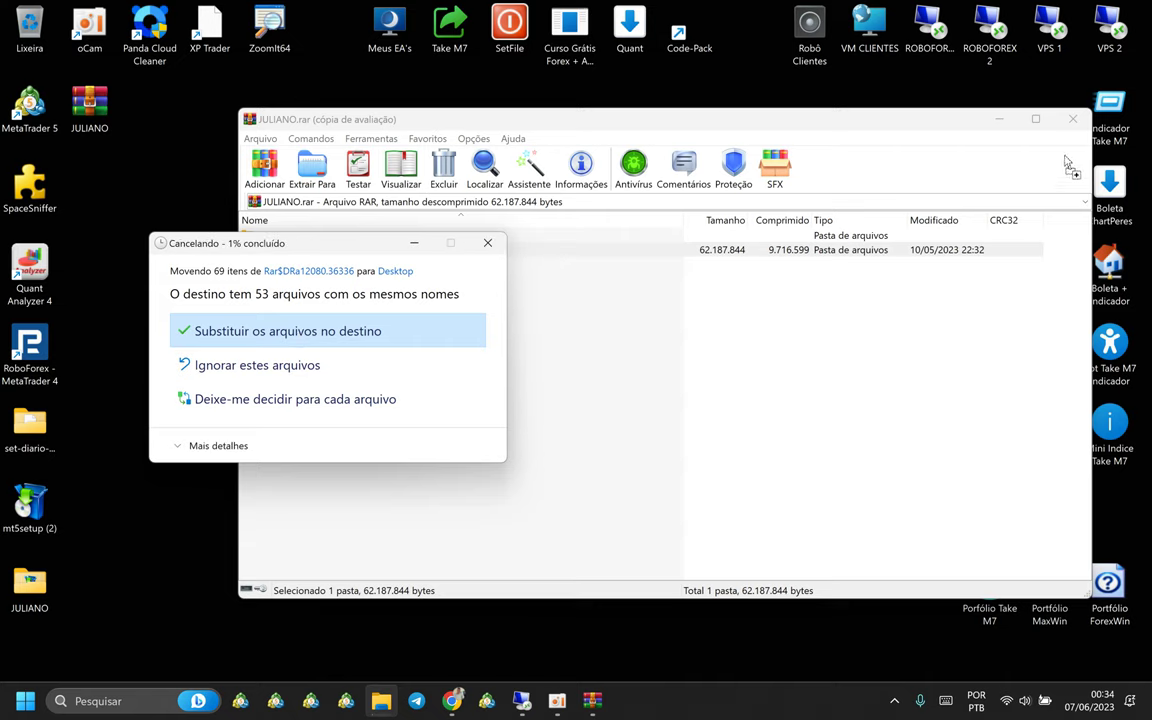
pyautogui.click(1076, 122)
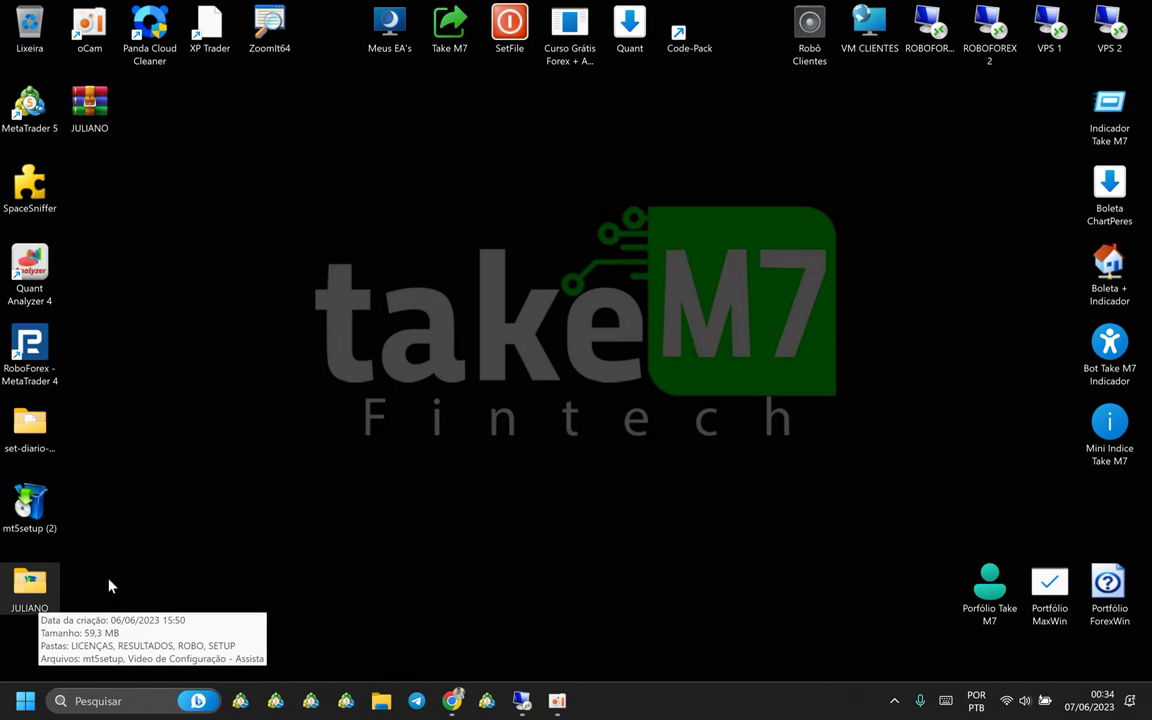
# Step: Copy the client's folder on the desktop, view the remote desktop session, and return to the local desktop
pyautogui.rightClick(40, 596)
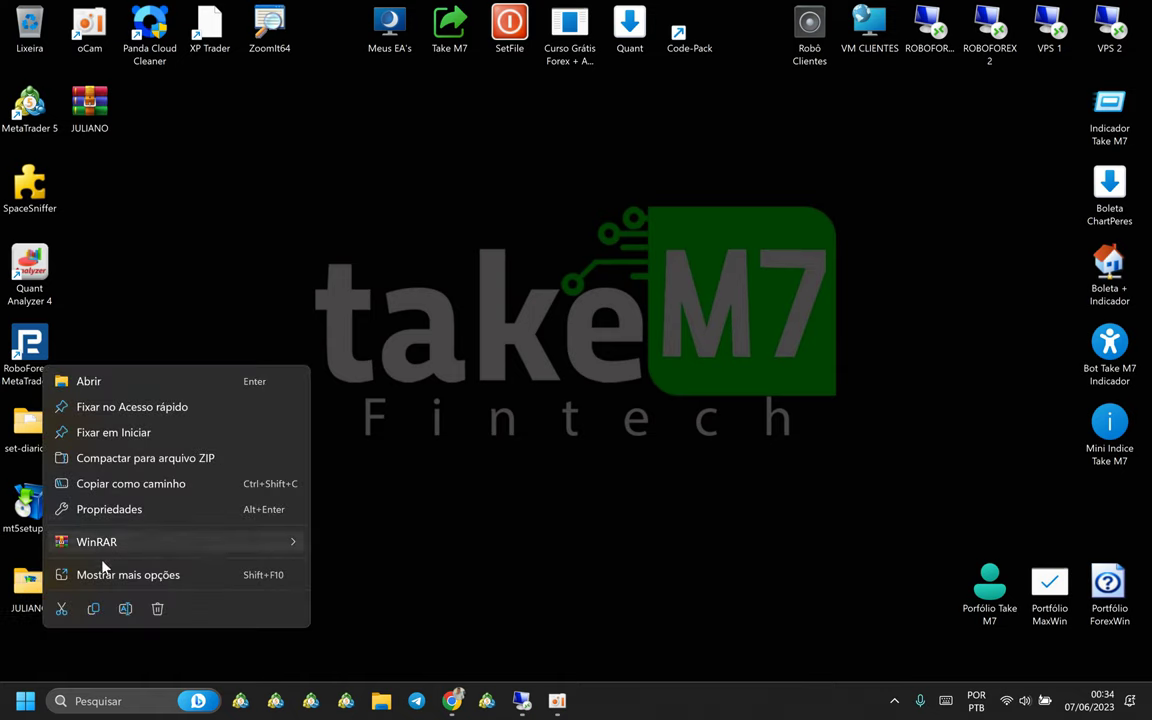
pyautogui.click(93, 609)
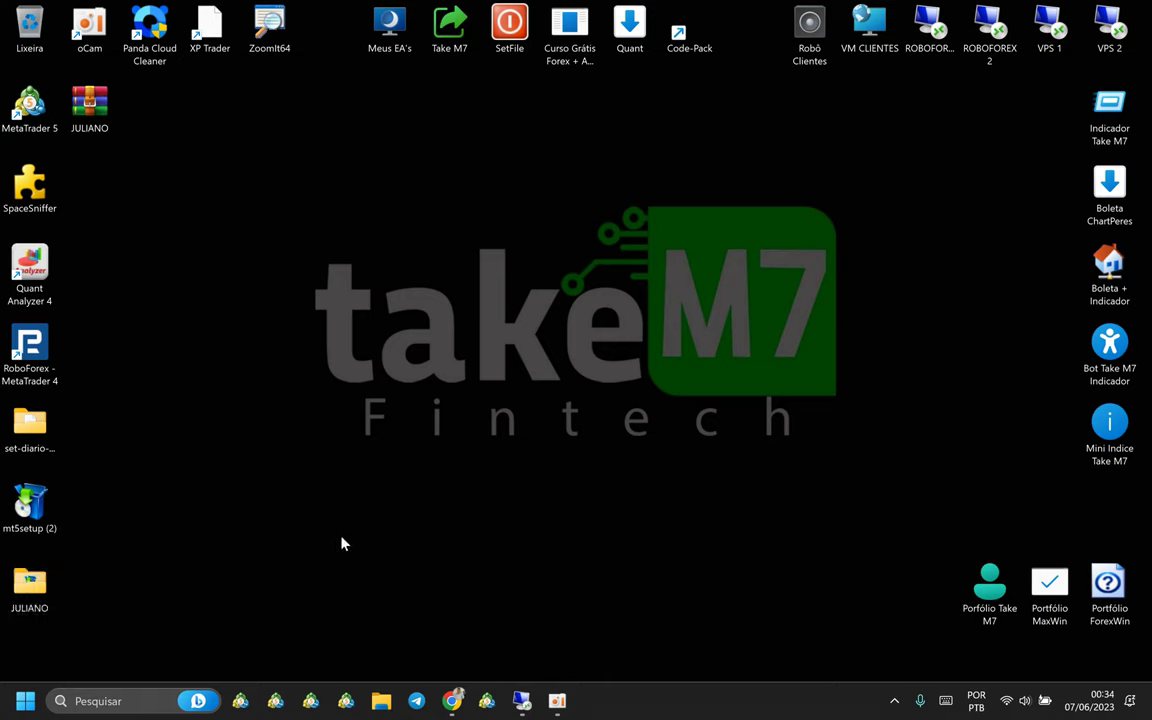
pyautogui.click(521, 700)
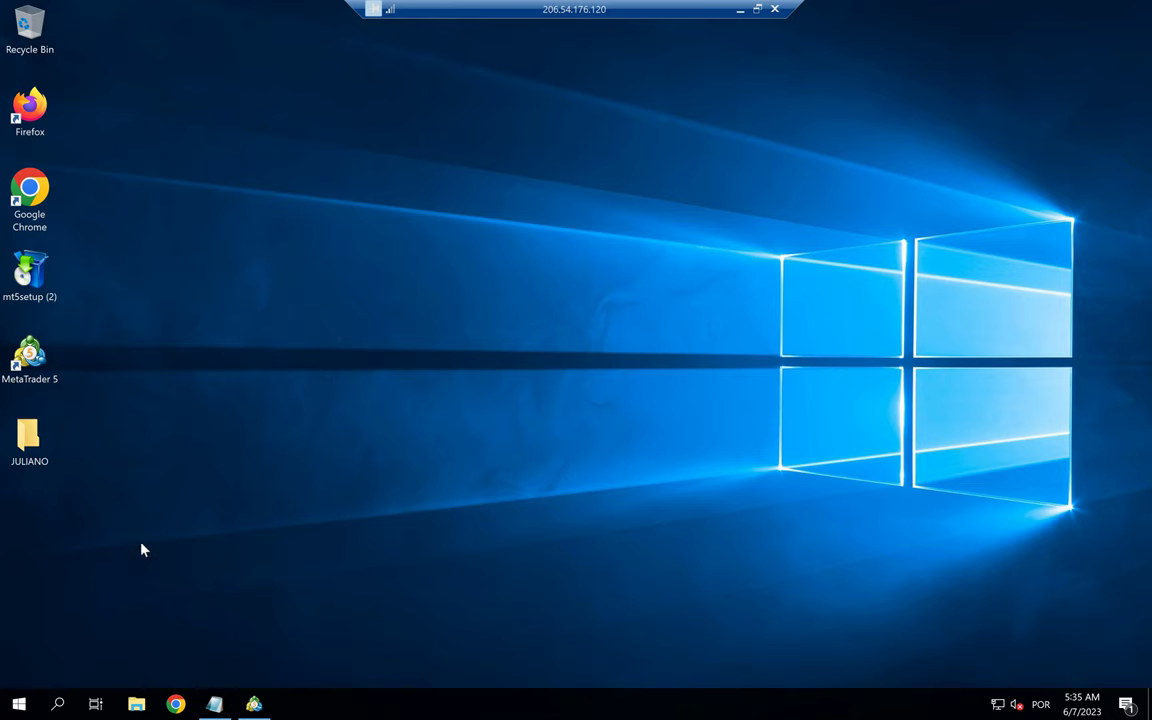
pyautogui.click(740, 9)
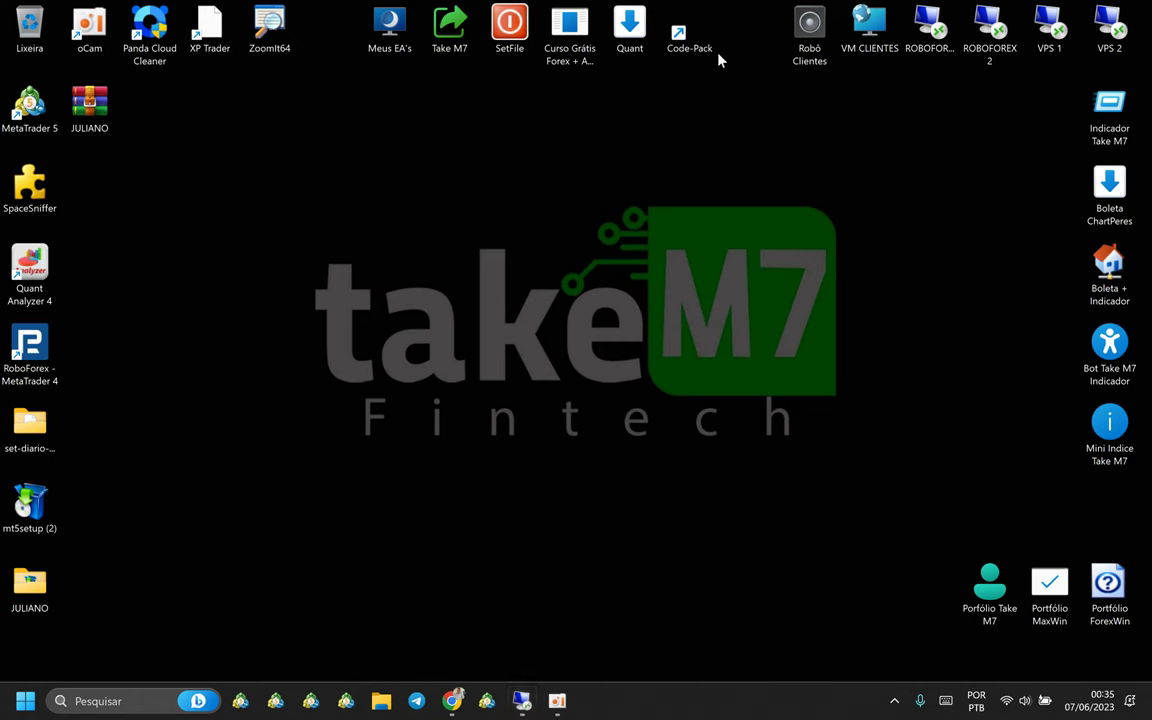
# Step: Switch to Chrome and examine the "metatrader 5 download" query and its results for the official metatrader5.com download page
pyautogui.click(450, 701)
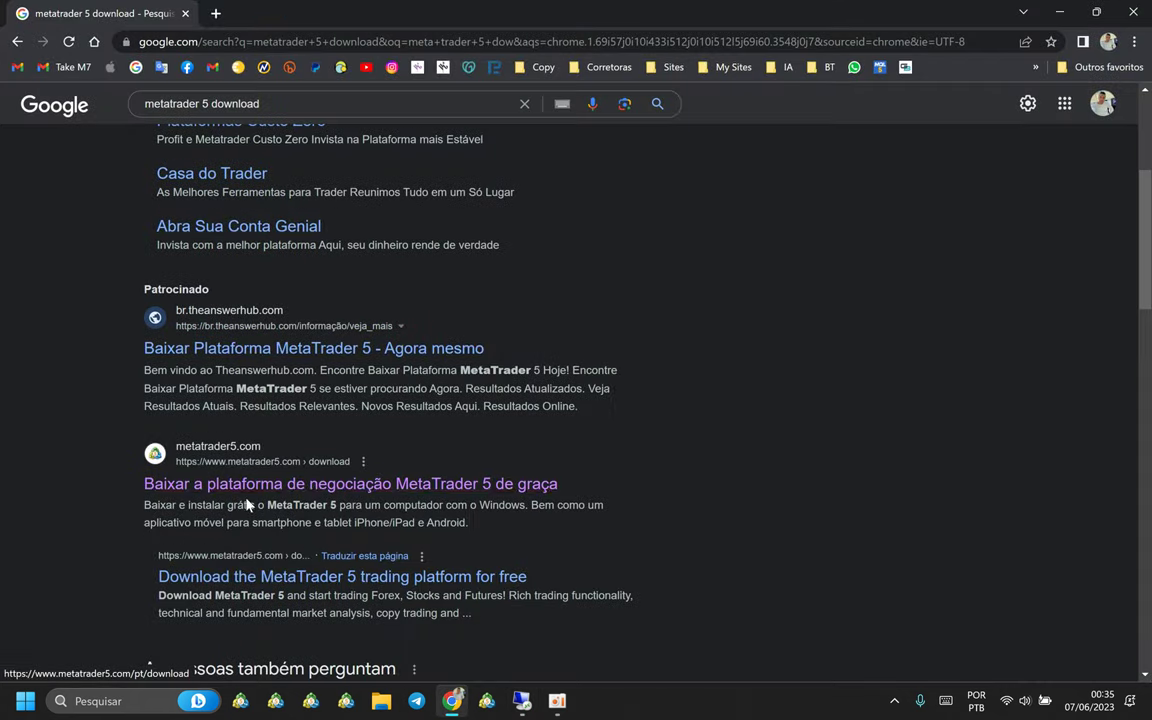
pyautogui.scroll(4, 645, 432)
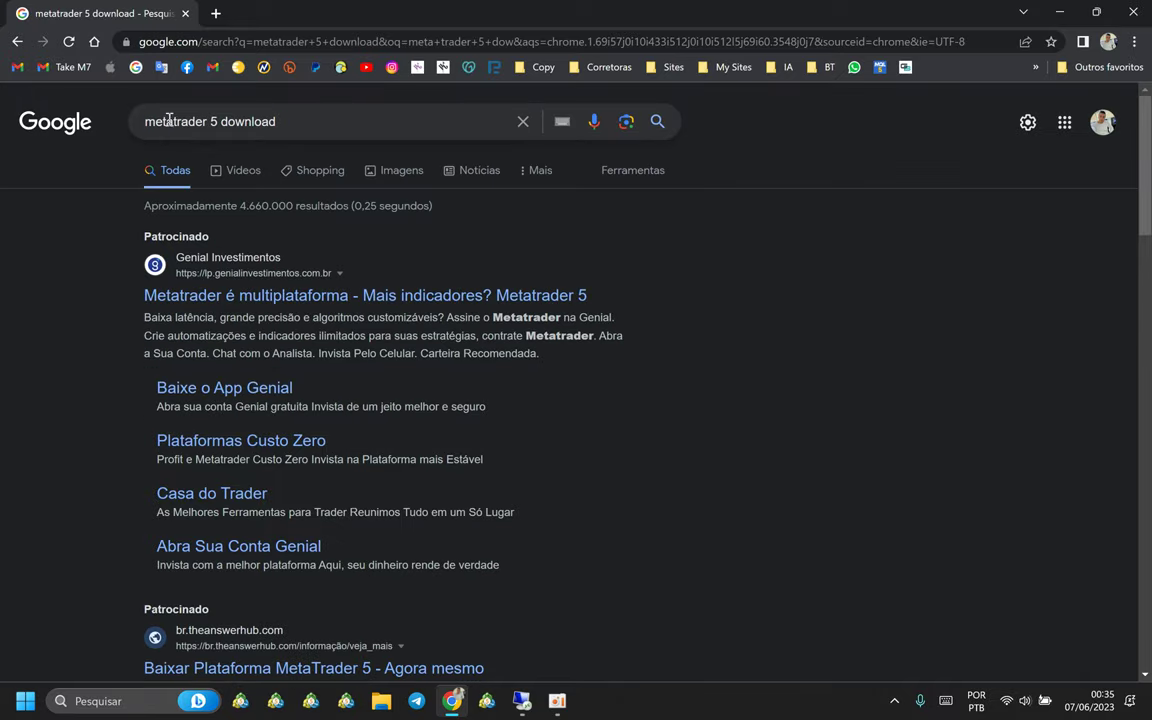
pyautogui.click(213, 121)
pyautogui.doubleClick(226, 119)
pyautogui.click(314, 113)
pyautogui.click(5, 250)
pyautogui.scroll(-4, 110, 440)
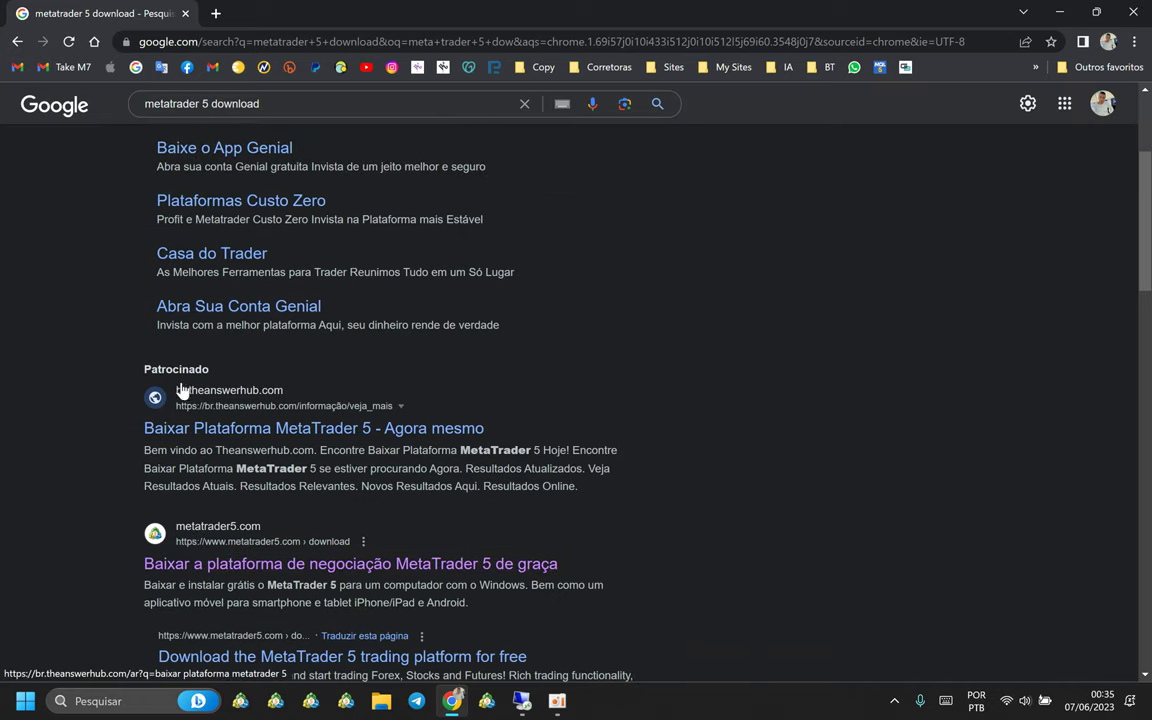
pyautogui.scroll(-2, 240, 279)
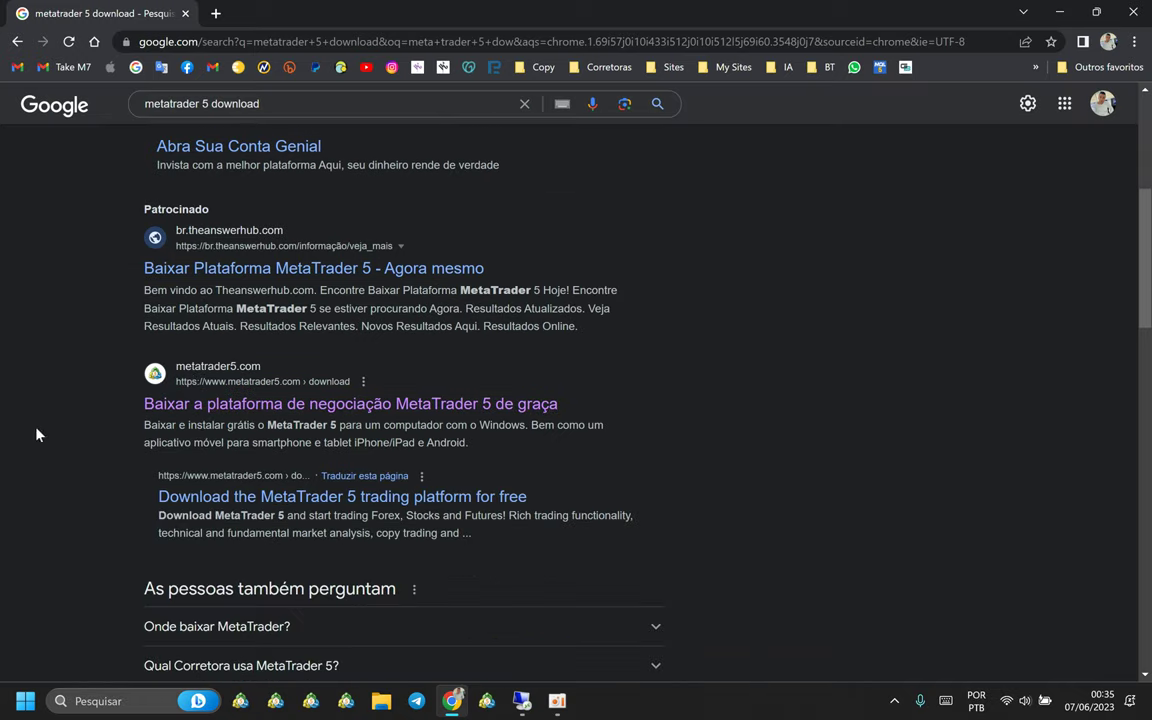
# Step: Open the official metatrader5.com download page from the search results, view it, and return to the local desktop
pyautogui.click(174, 405)
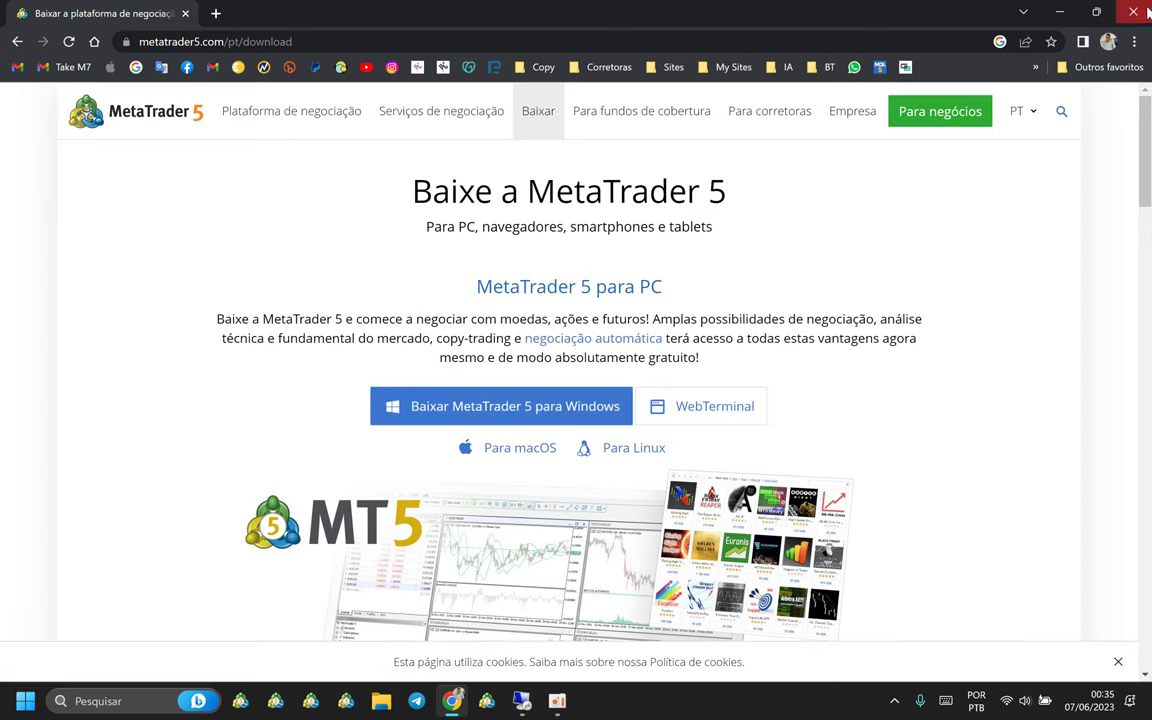
pyautogui.press('super+d')
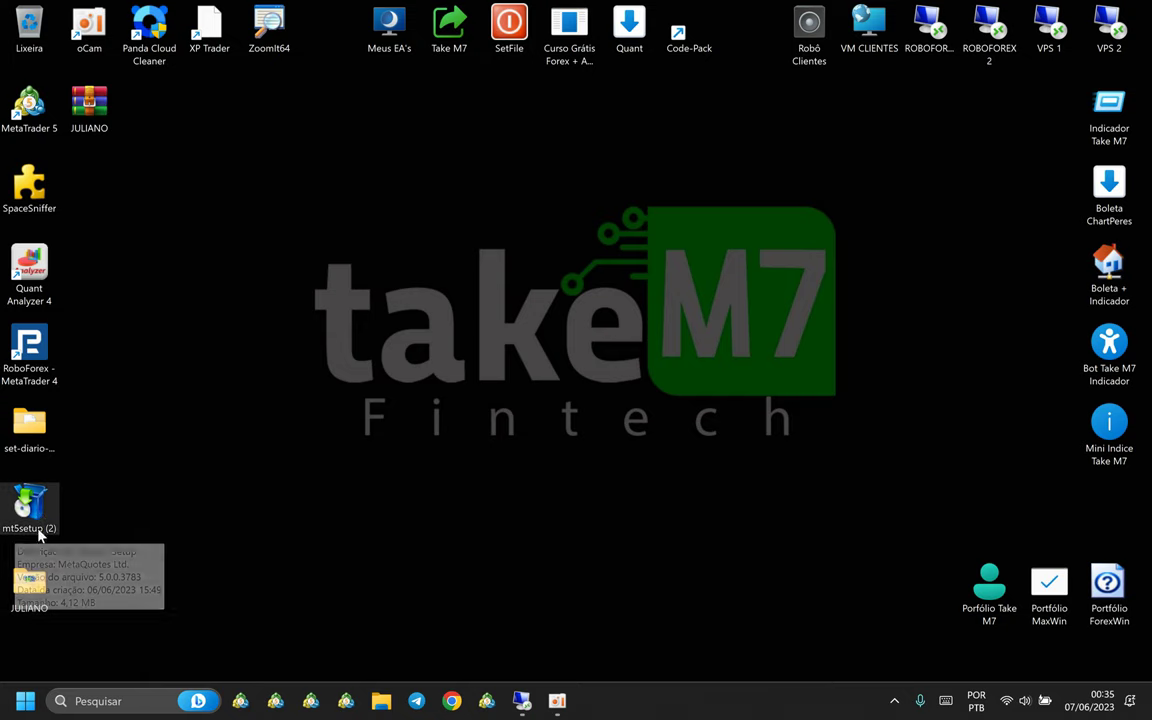
pyautogui.moveTo(106, 482); pyautogui.dragTo(26, 600)
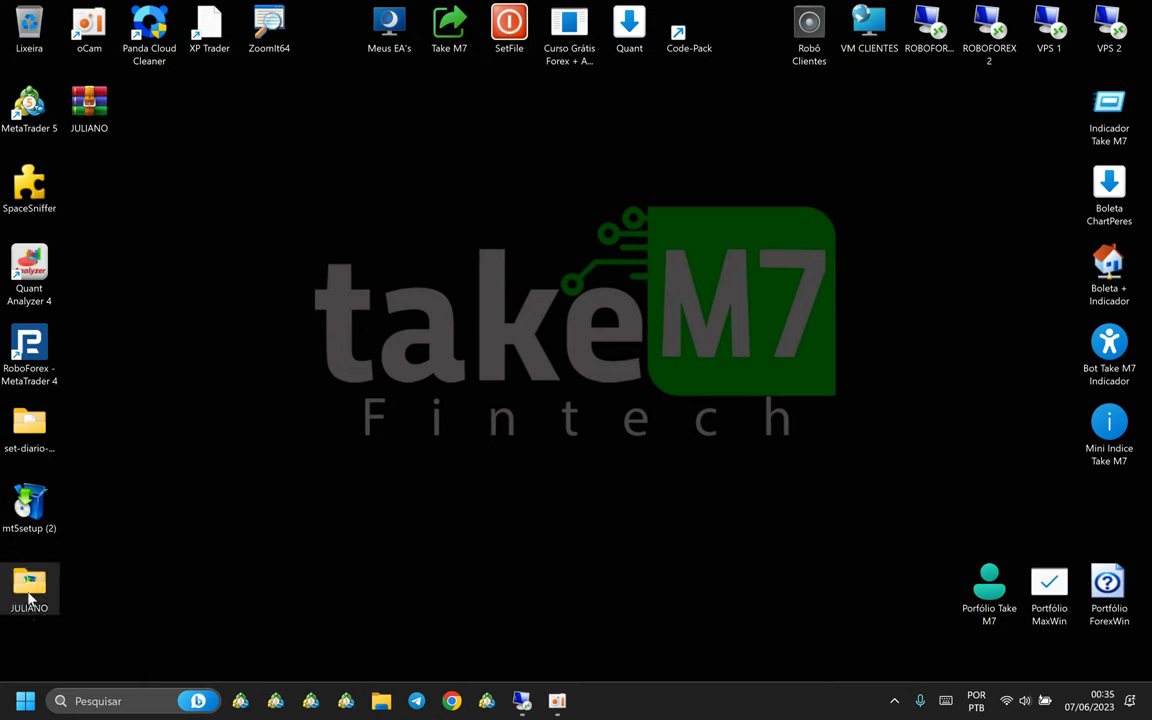
pyautogui.rightClick(26, 598)
pyautogui.click(84, 611)
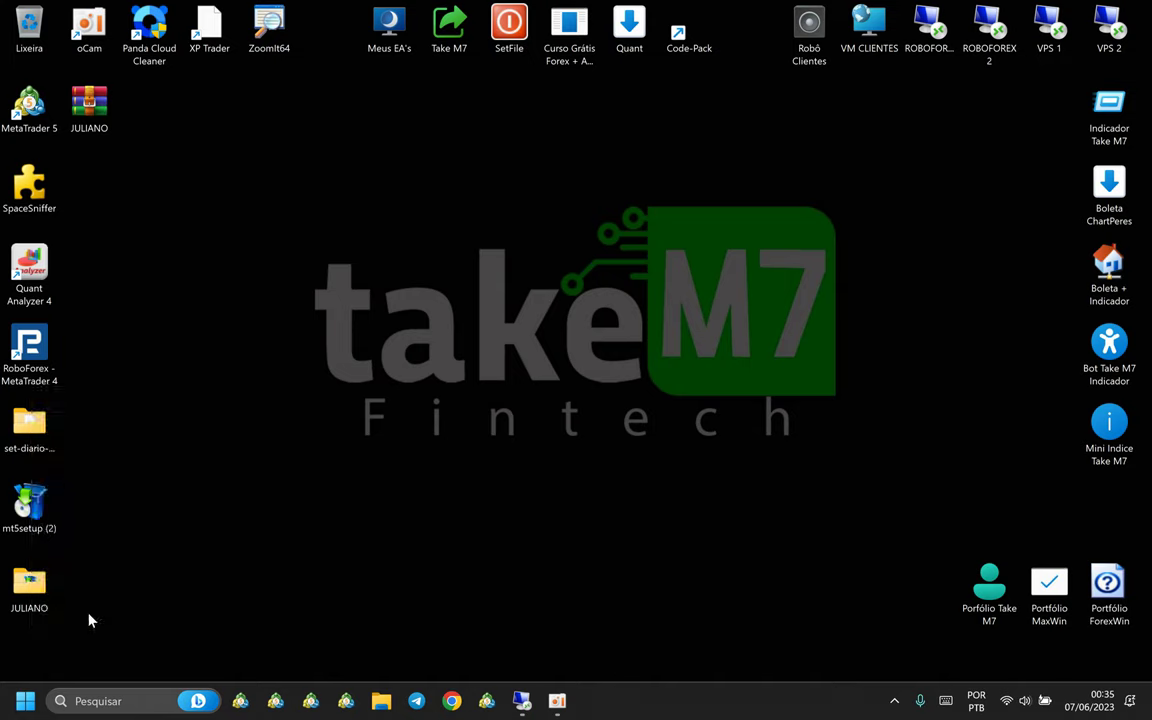
# Step: Switch to the remote desktop session, open the client's folder, and look into its ROBO and RESULTADOS subfolders
pyautogui.click(520, 700)
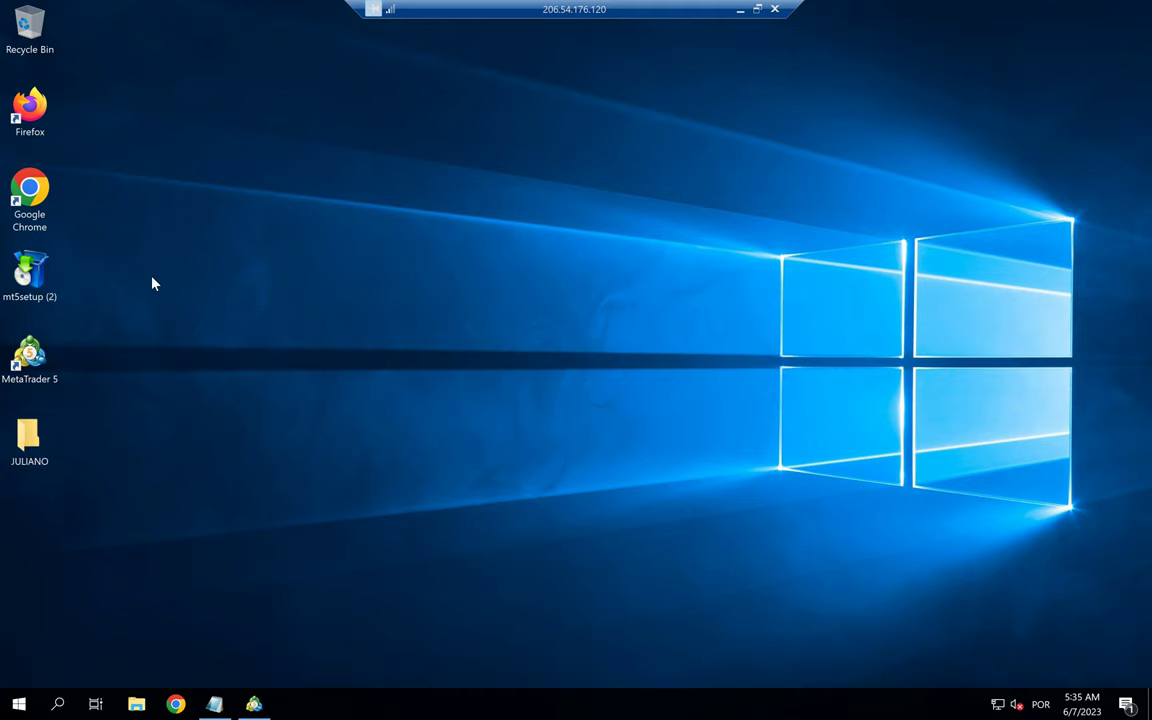
pyautogui.doubleClick(29, 435)
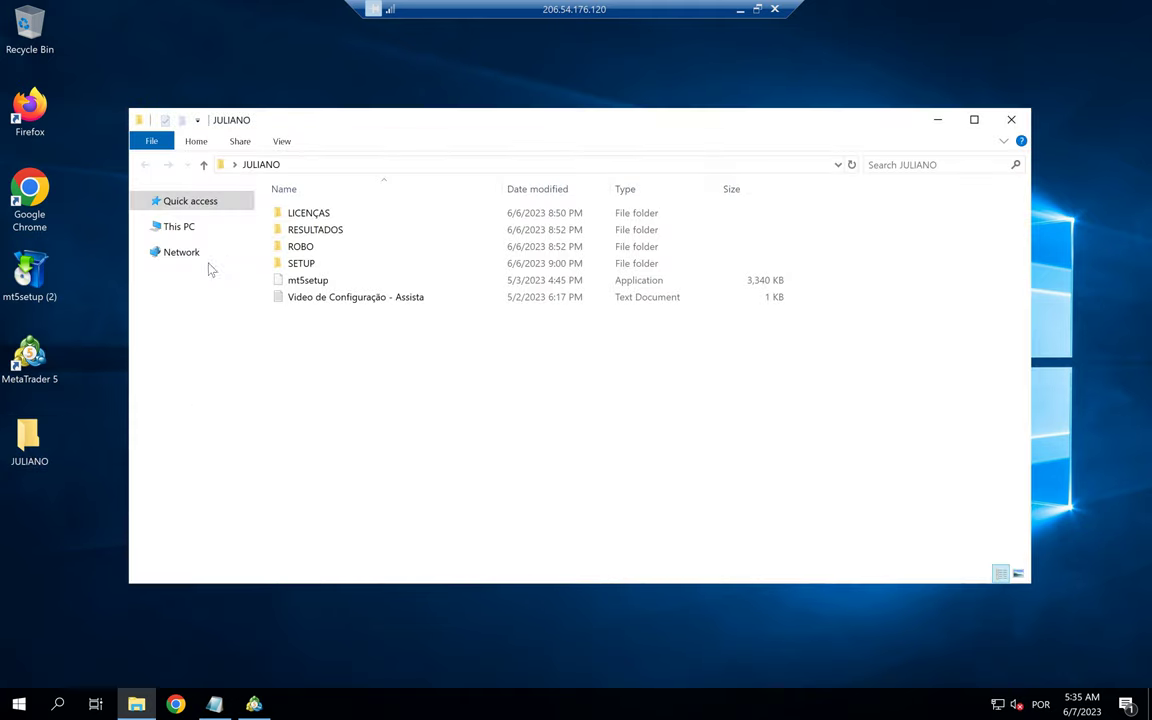
pyautogui.doubleClick(321, 247)
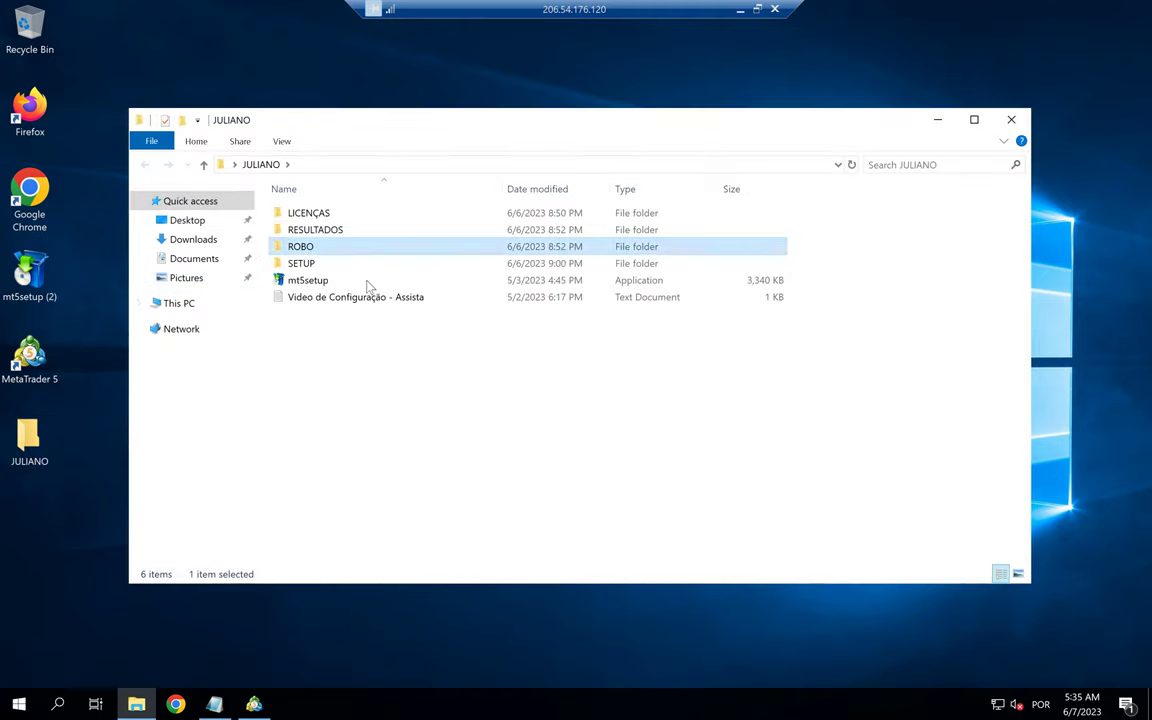
pyautogui.hotkey('alt', 'Left')
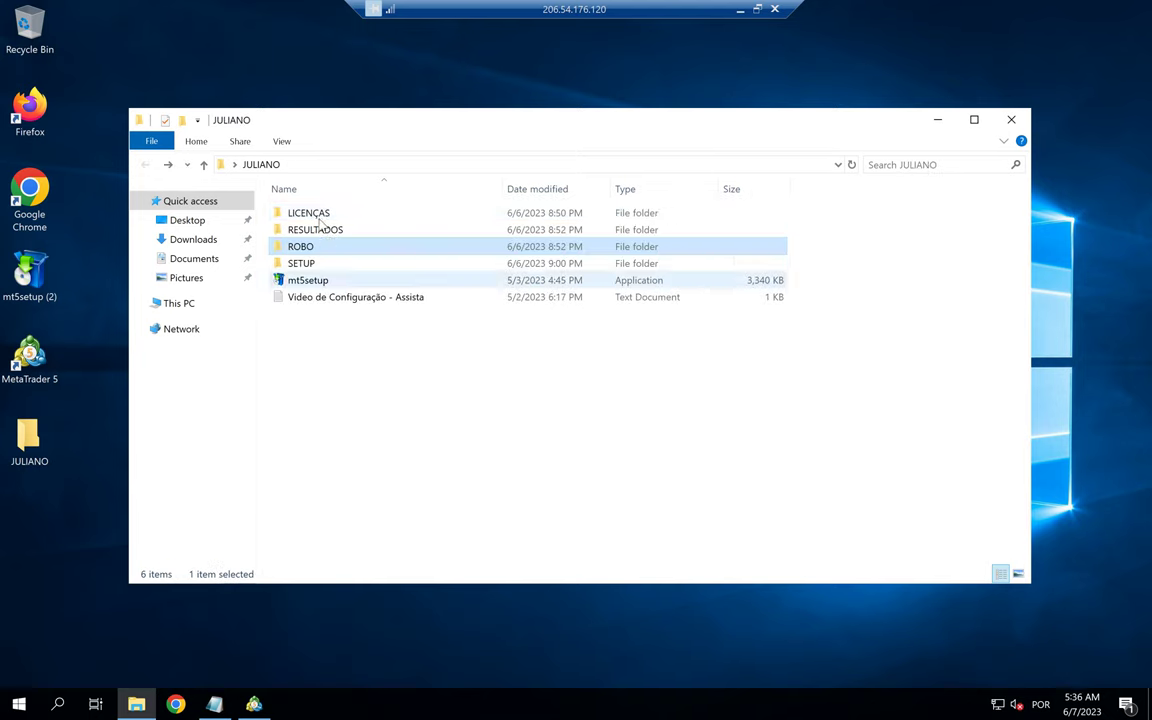
pyautogui.click(326, 232)
pyautogui.doubleClick(326, 234)
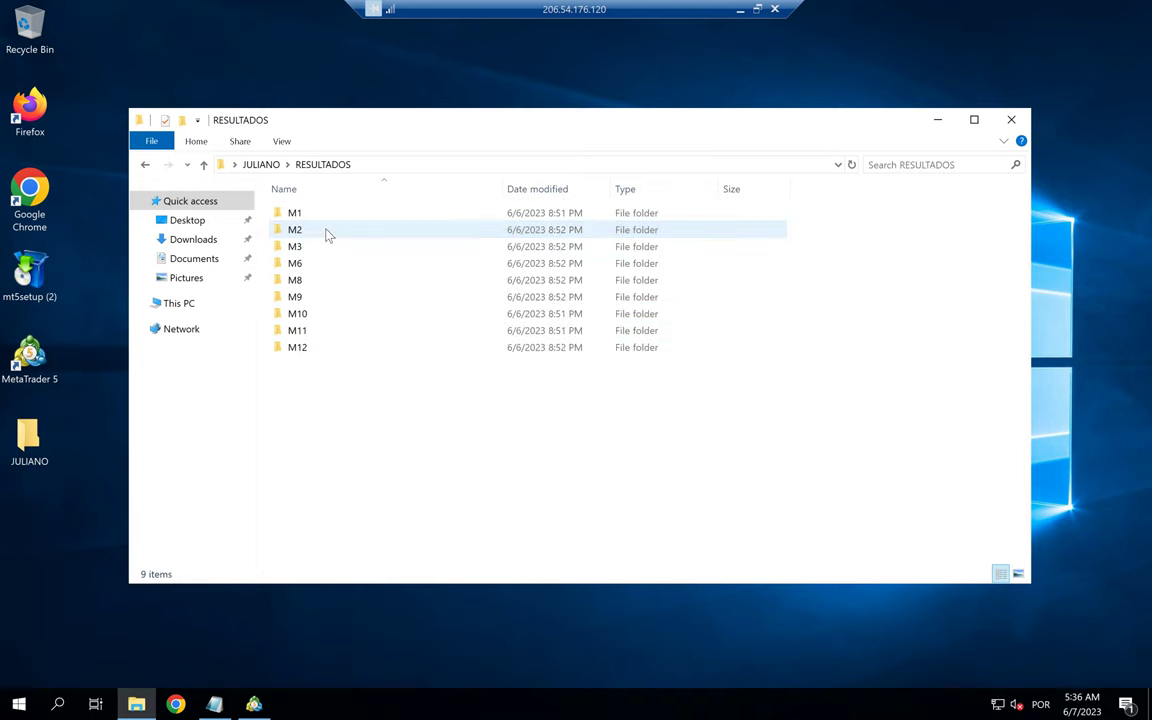
pyautogui.hotkey('alt', 'Left')
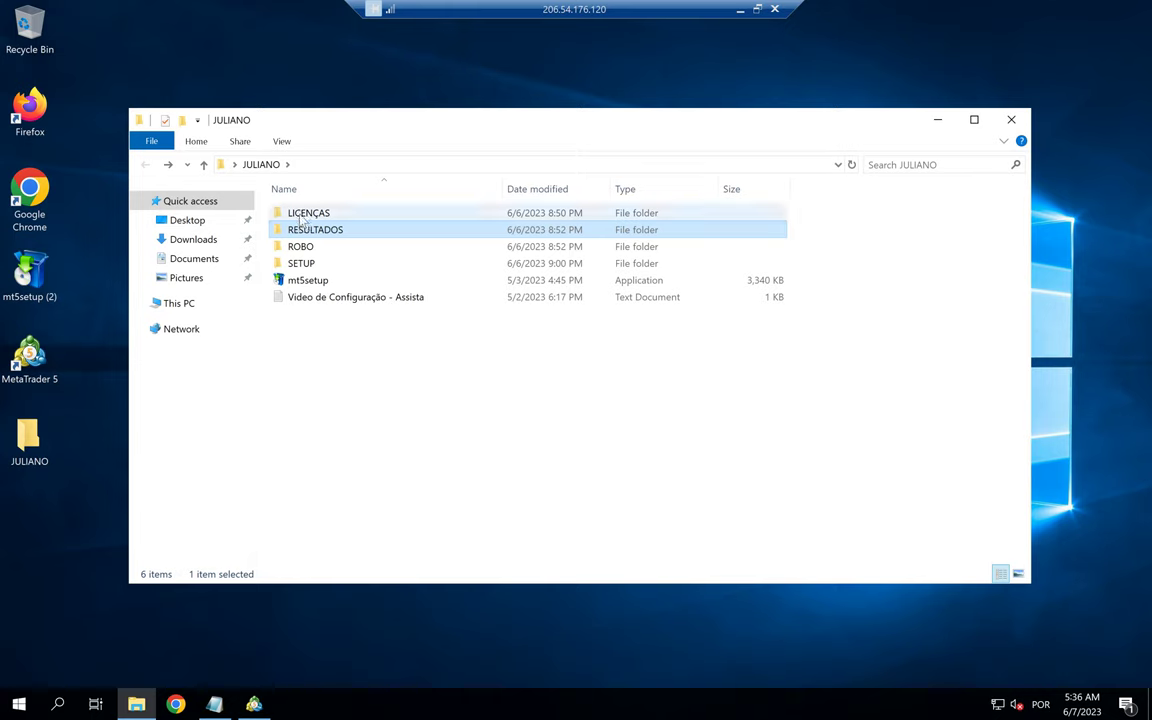
# Step: Open the SETUP subfolder of the client's folder and review the Take M10 to Take M15 folders
pyautogui.doubleClick(300, 263)
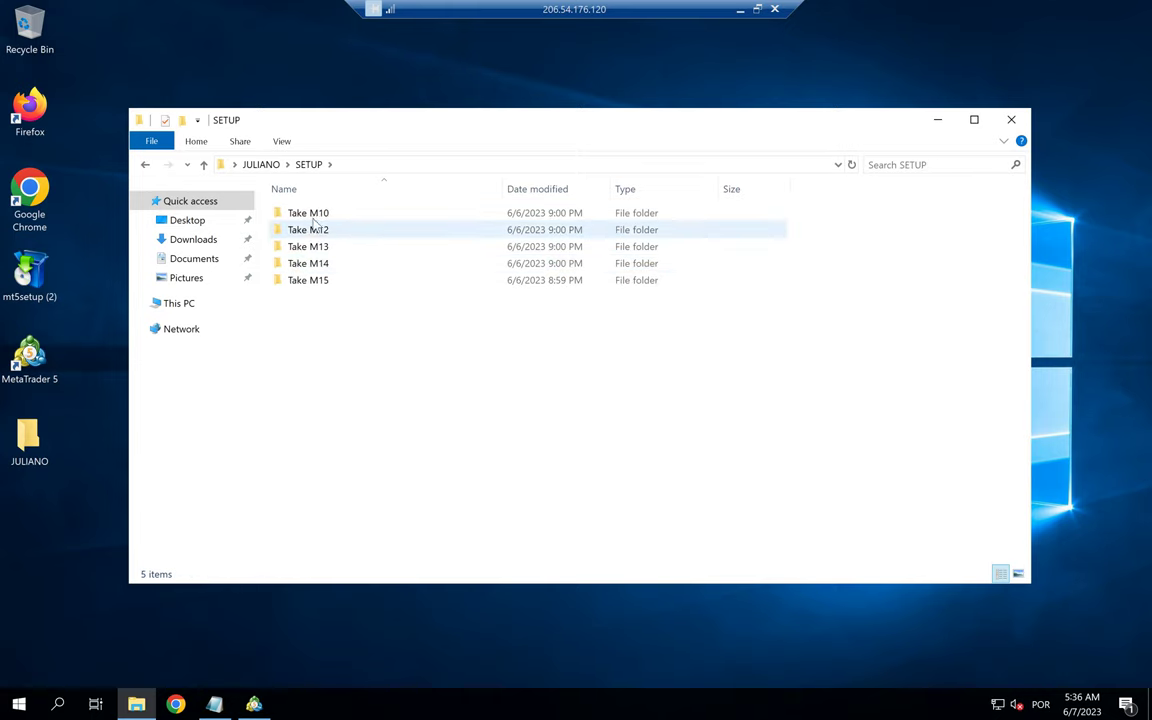
pyautogui.press('Down')
pyautogui.press('Down')
pyautogui.press('Down')
pyautogui.press('Down')
pyautogui.click(322, 316)
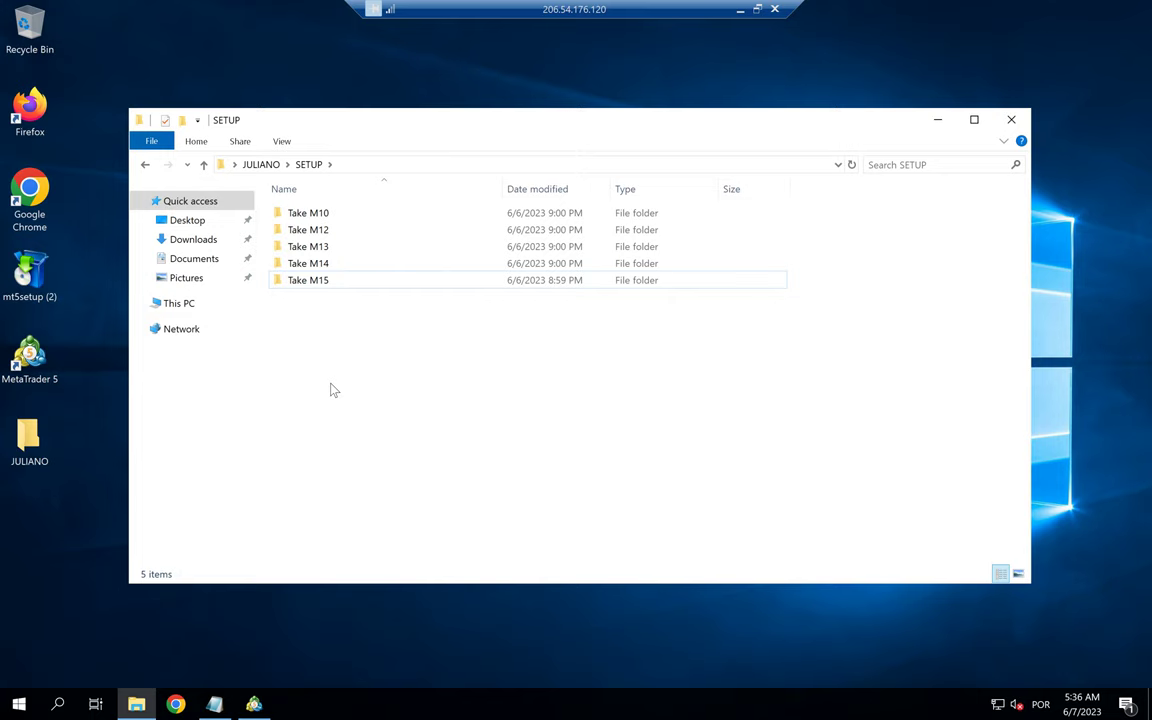
pyautogui.click(315, 216)
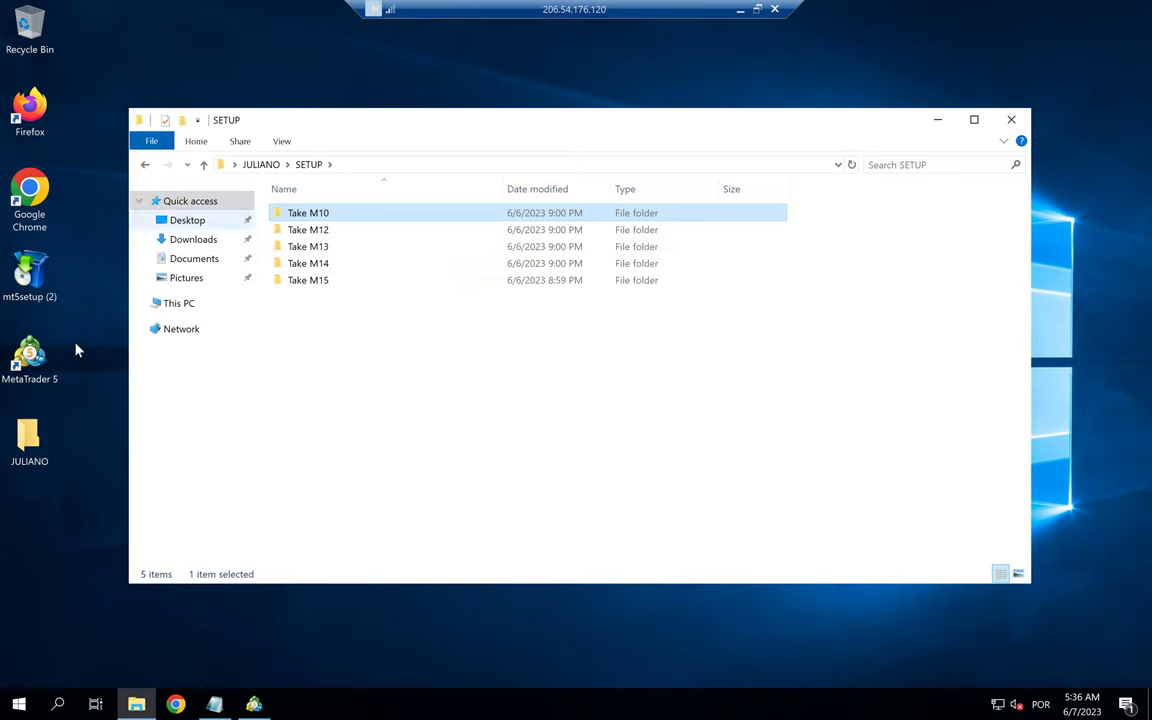
pyautogui.doubleClick(318, 216)
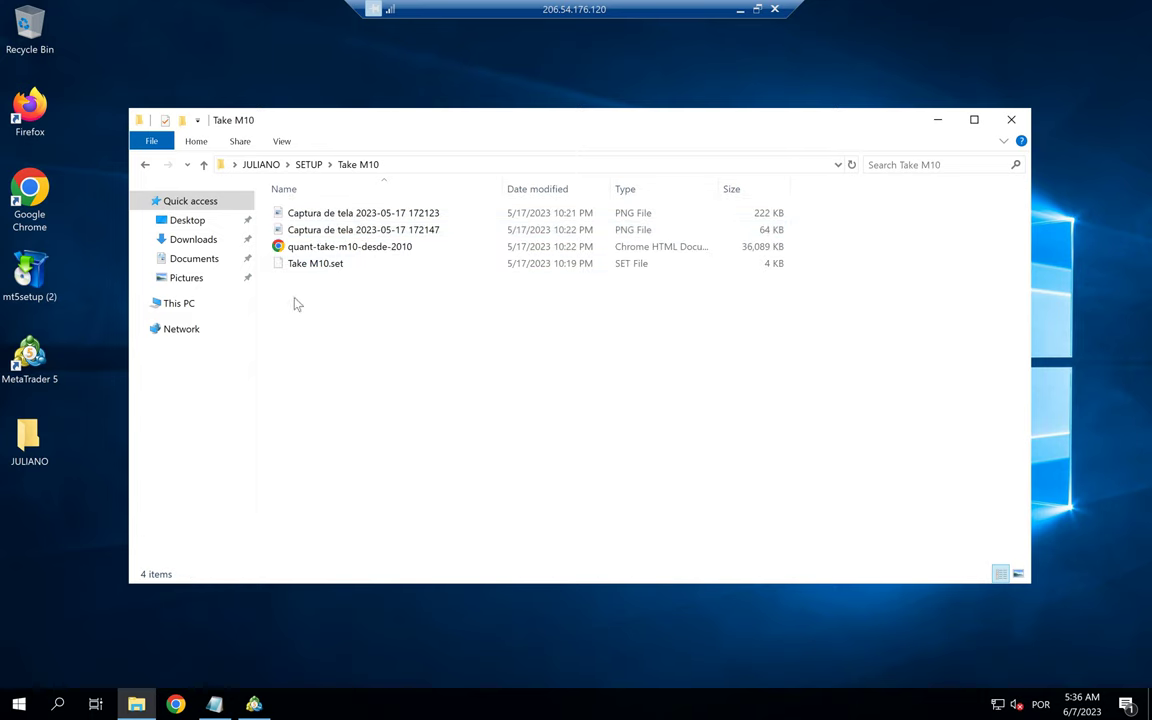
pyautogui.click(336, 267)
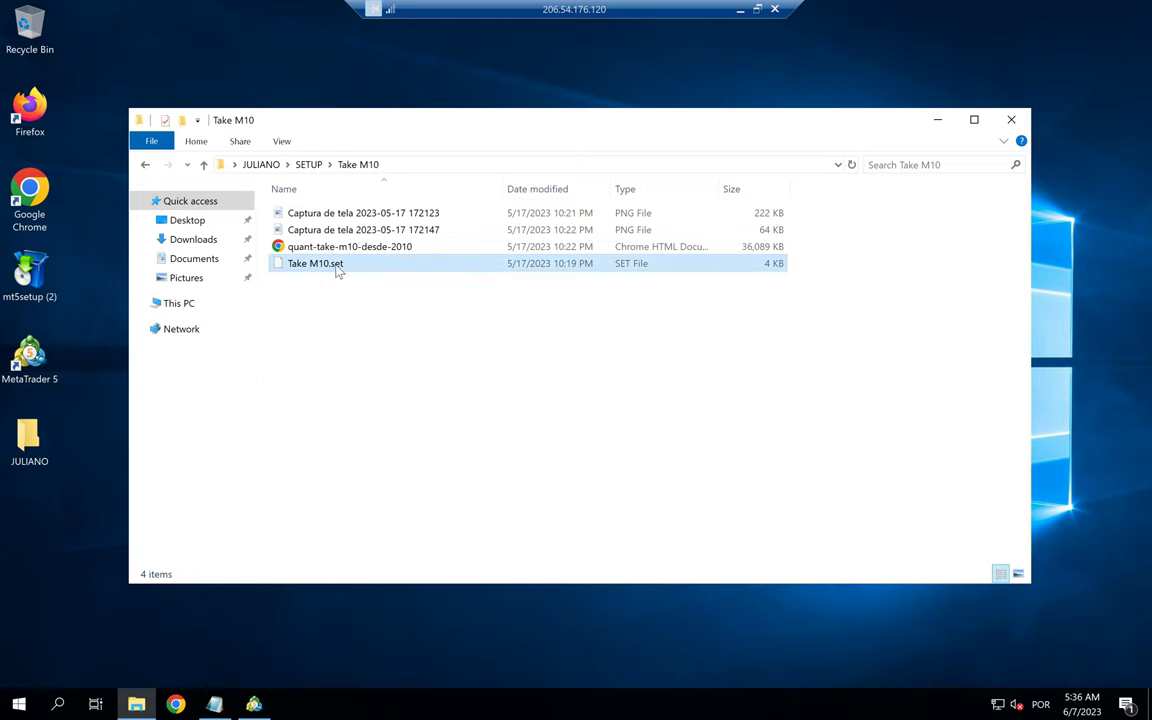
pyautogui.click(327, 213)
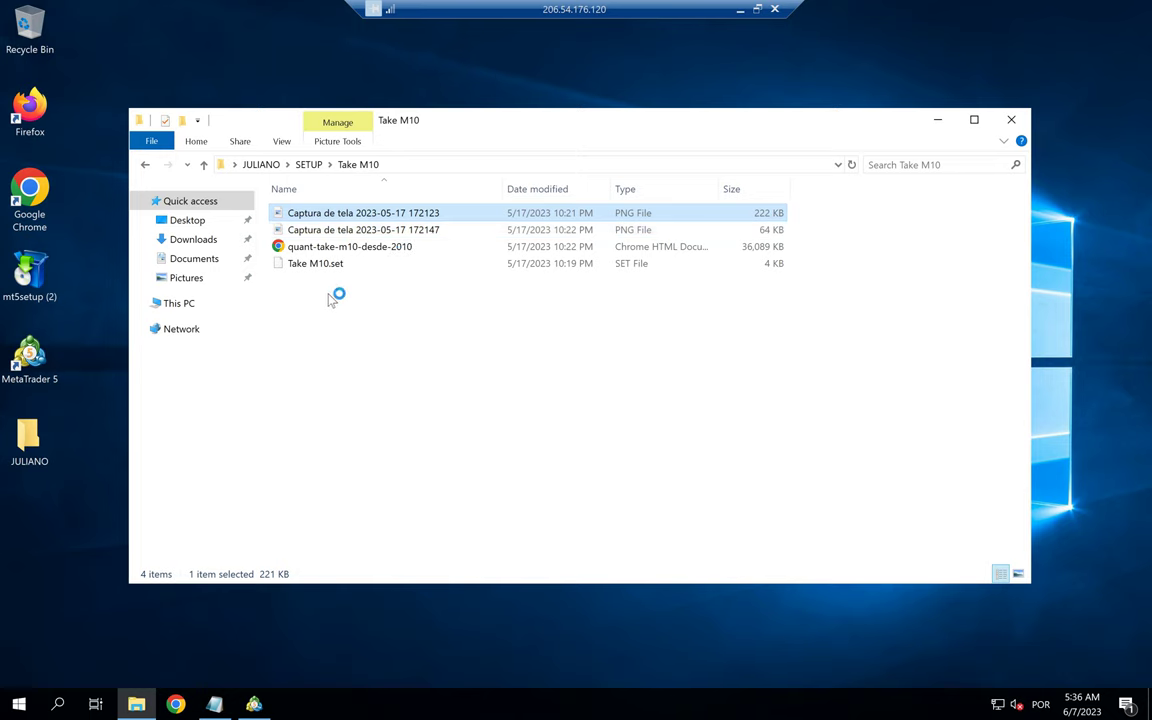
pyautogui.press('Return')
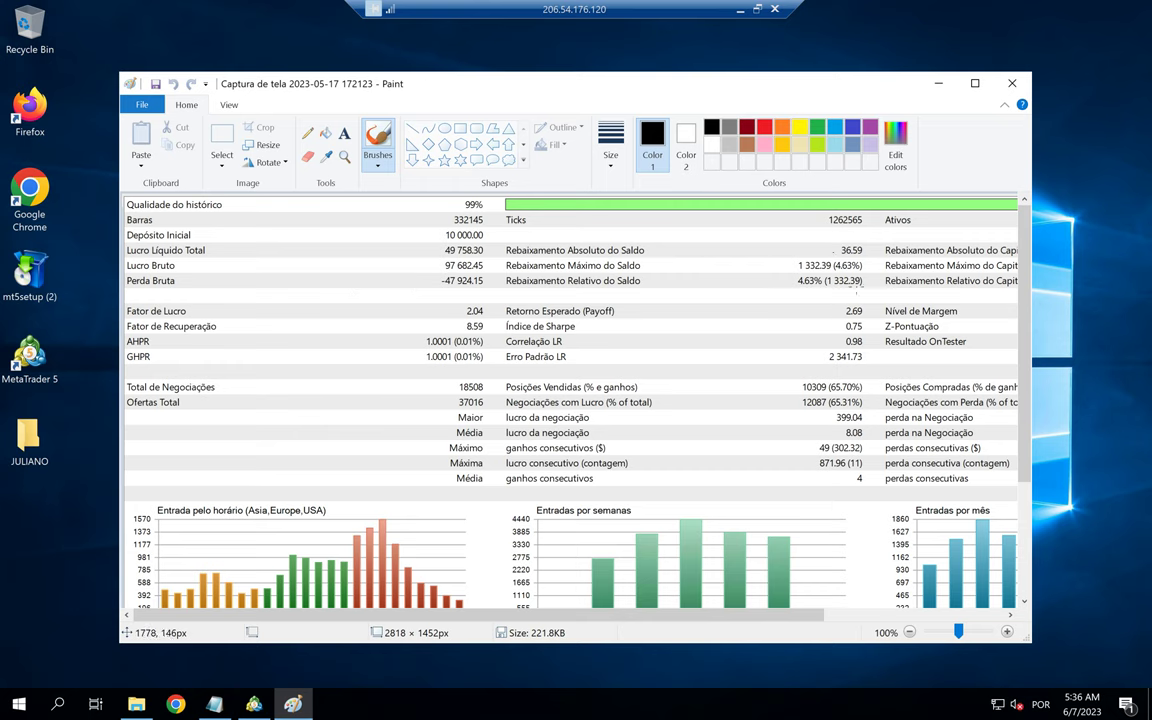
pyautogui.click(977, 85)
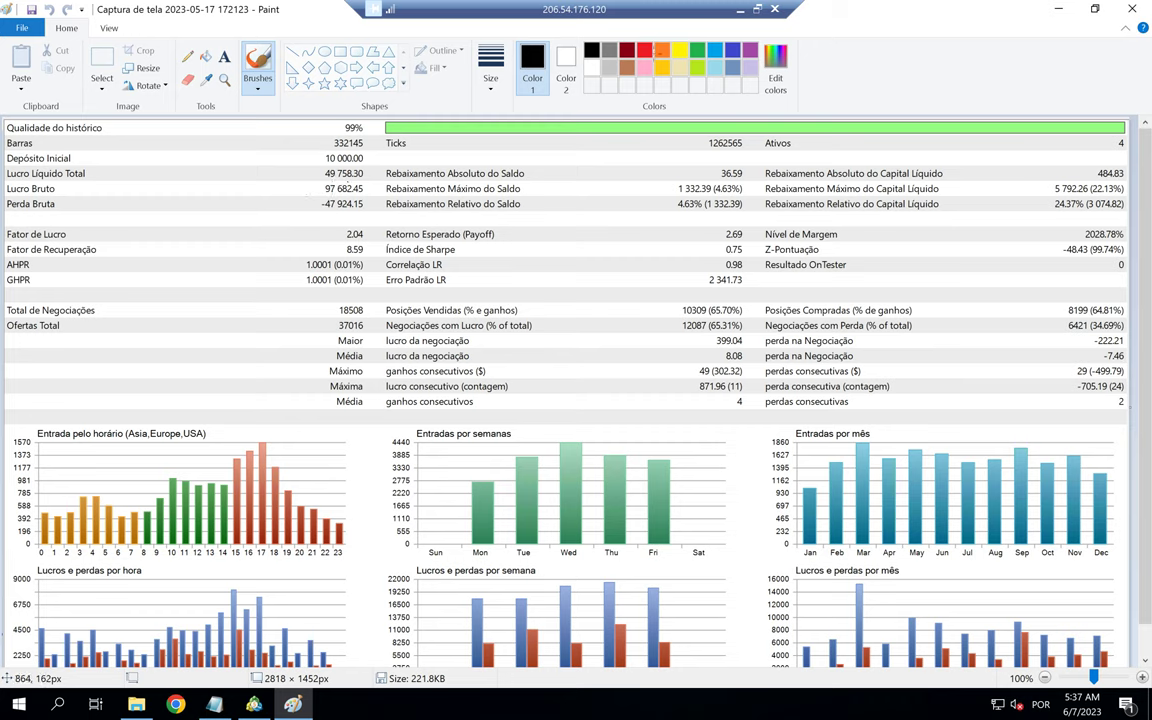
pyautogui.click(1131, 9)
# Step: Return to the local desktop and view both backtest screenshots in the Take M10 folder of Porfólio Take M7, closing the viewer
pyautogui.click(740, 9)
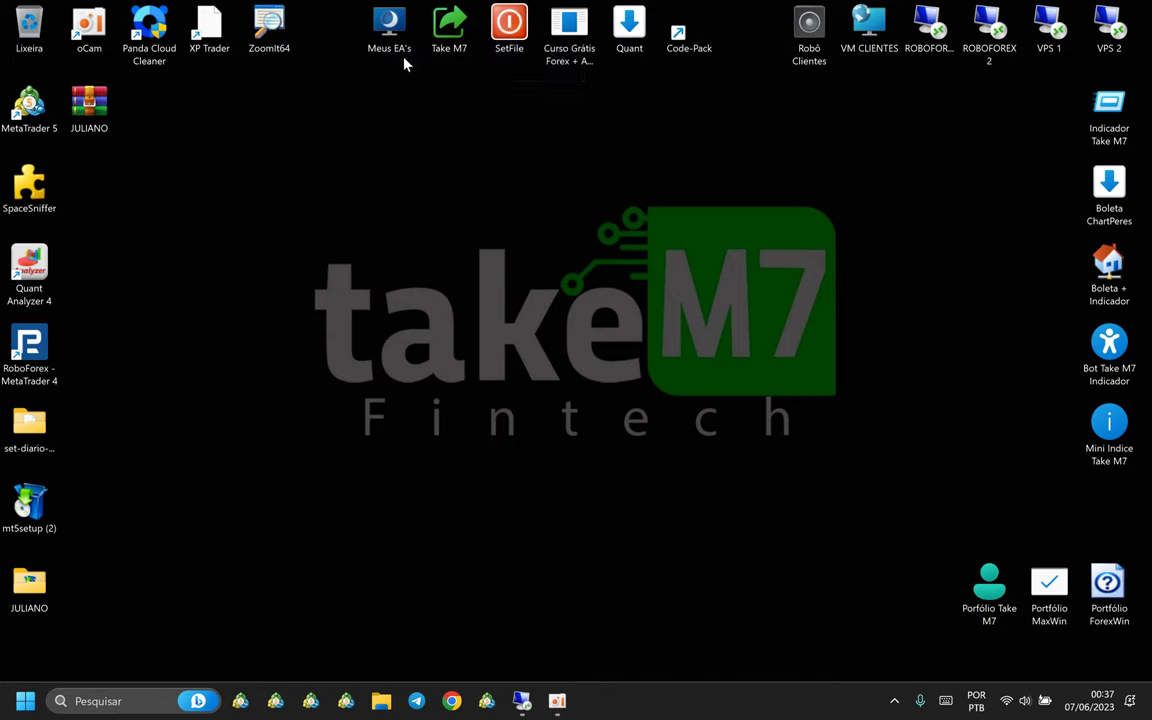
pyautogui.doubleClick(990, 590)
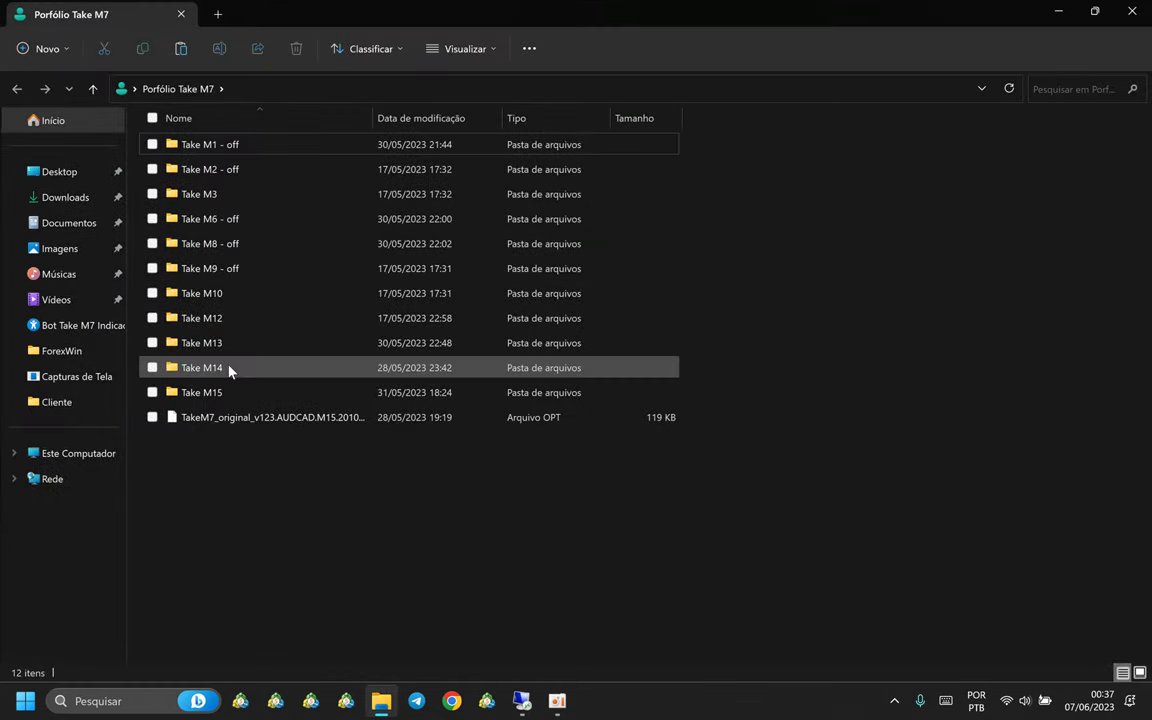
pyautogui.doubleClick(222, 293)
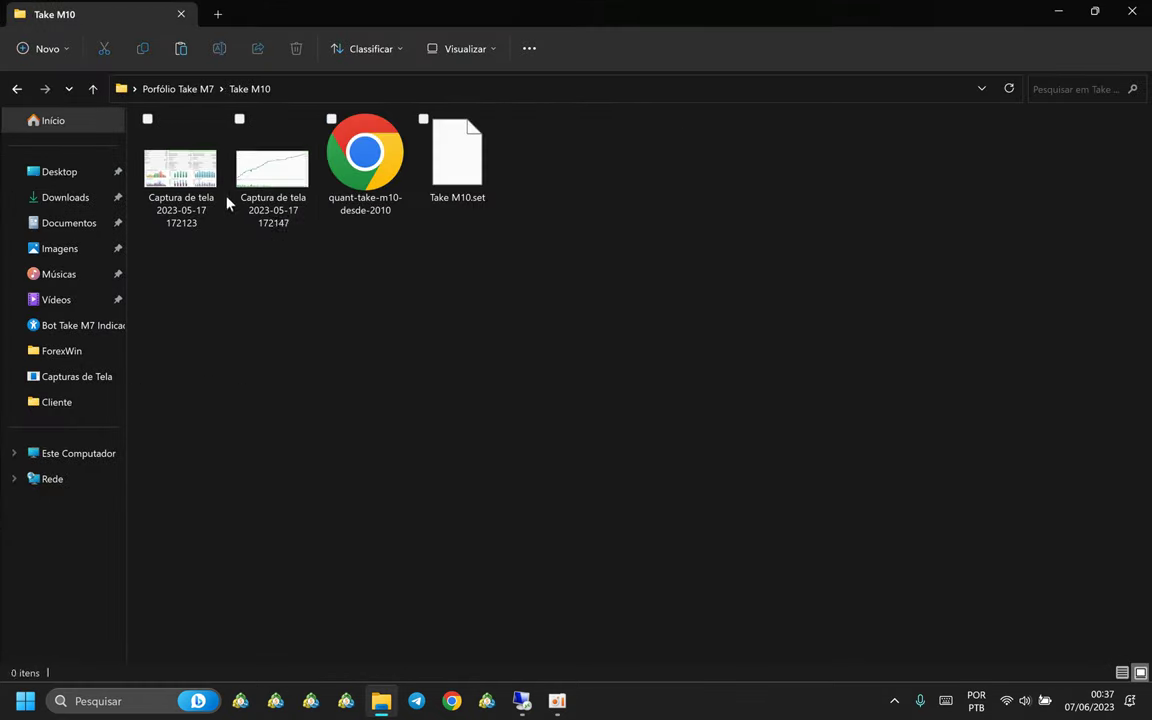
pyautogui.click(218, 175)
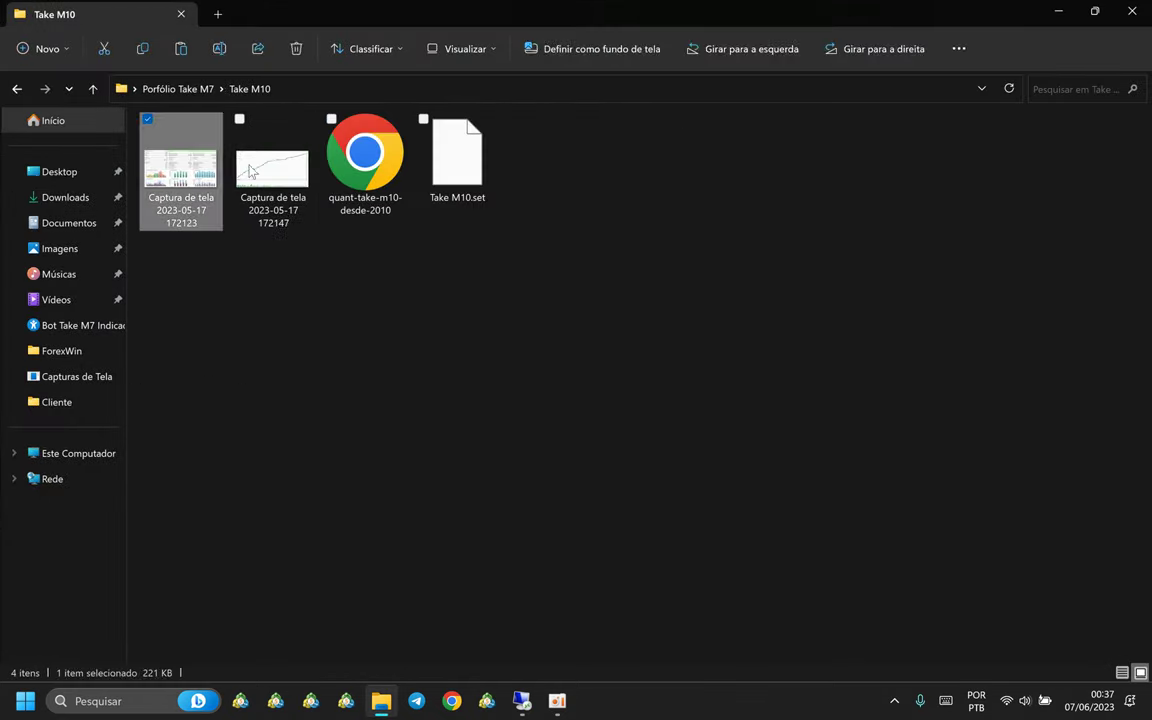
pyautogui.doubleClick(160, 174)
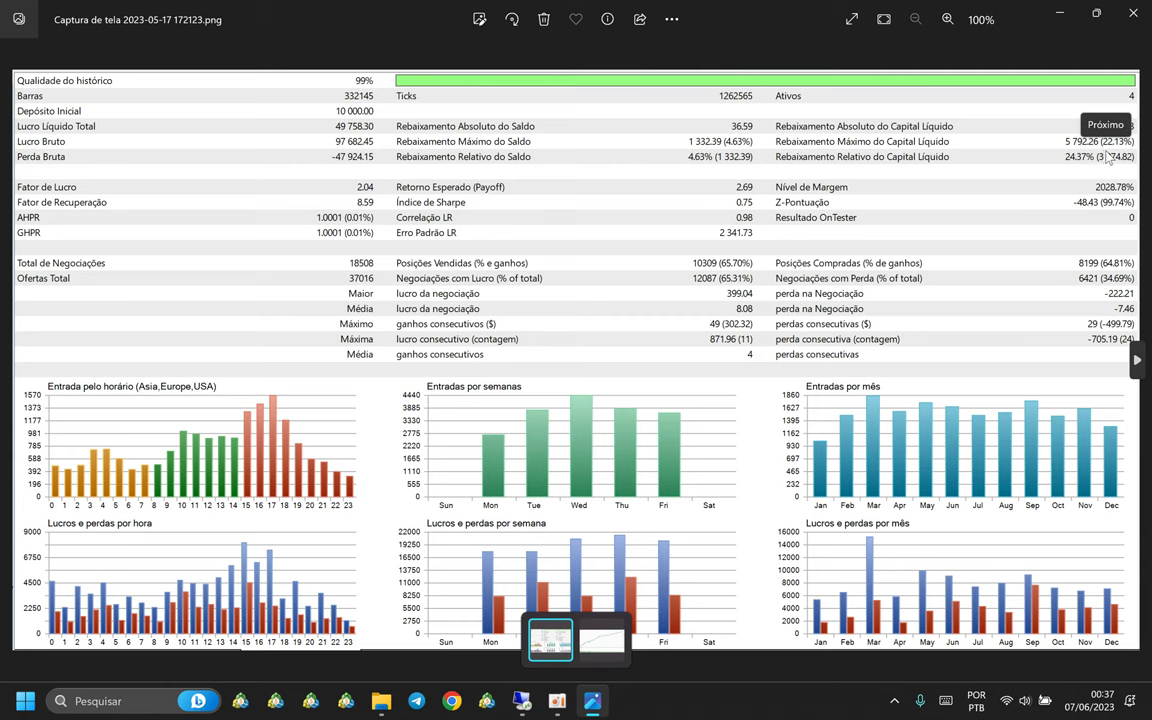
pyautogui.click(612, 650)
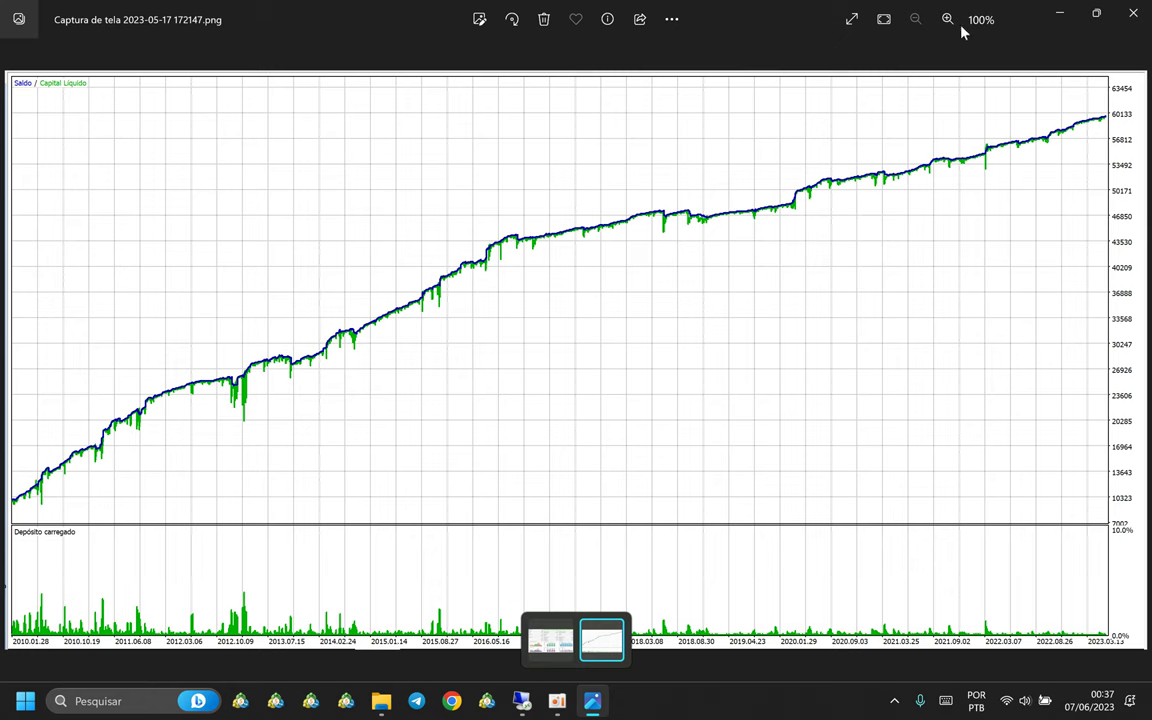
pyautogui.click(1133, 14)
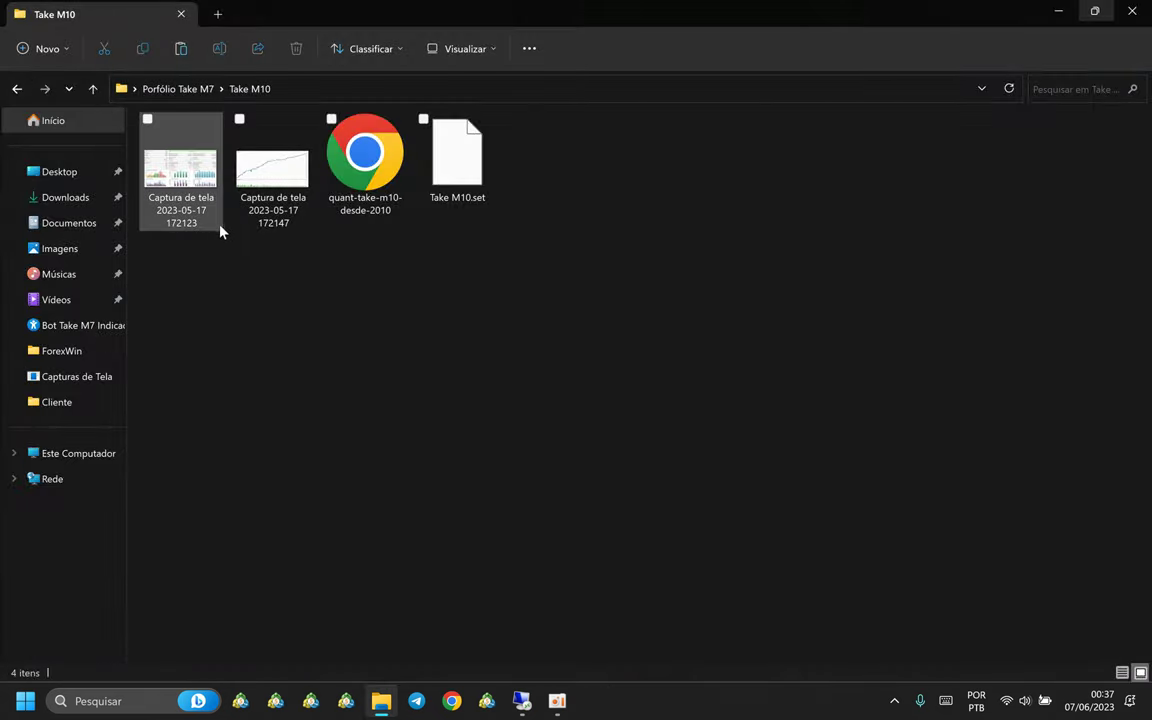
# Step: Examine the results in the quant-take-m10-desde-2010 strategy tester report and close it
pyautogui.doubleClick(350, 190)
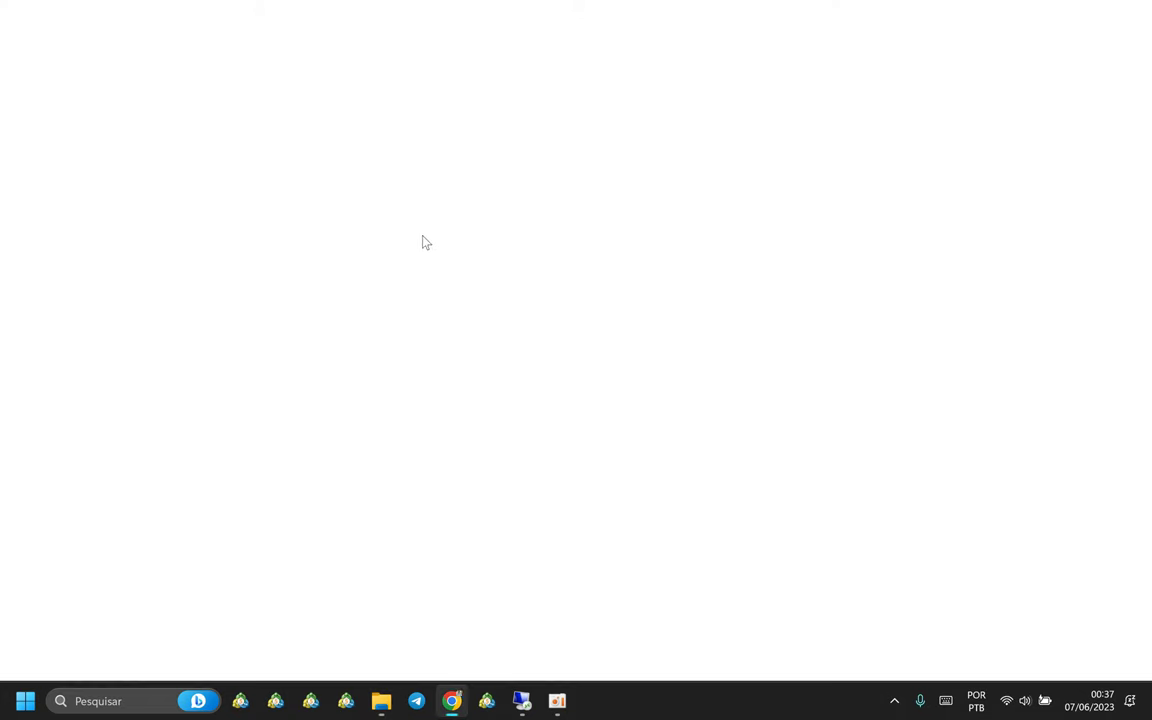
pyautogui.scroll(-6, 447, 348)
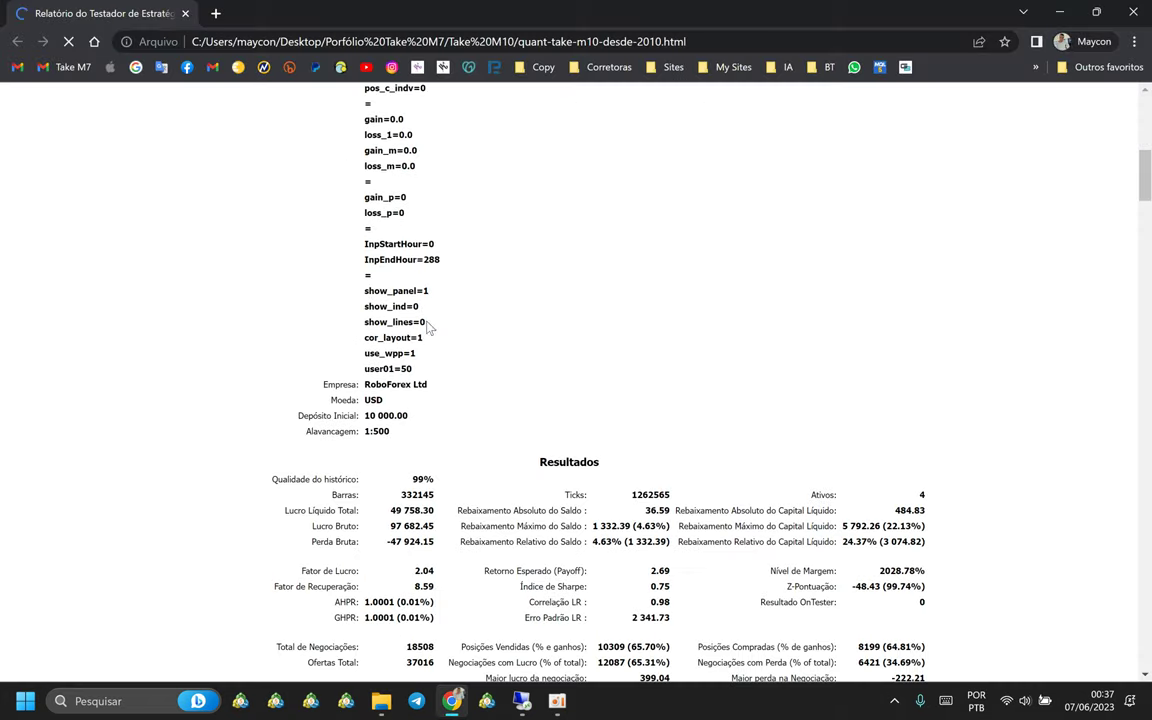
pyautogui.scroll(-2, 381, 127)
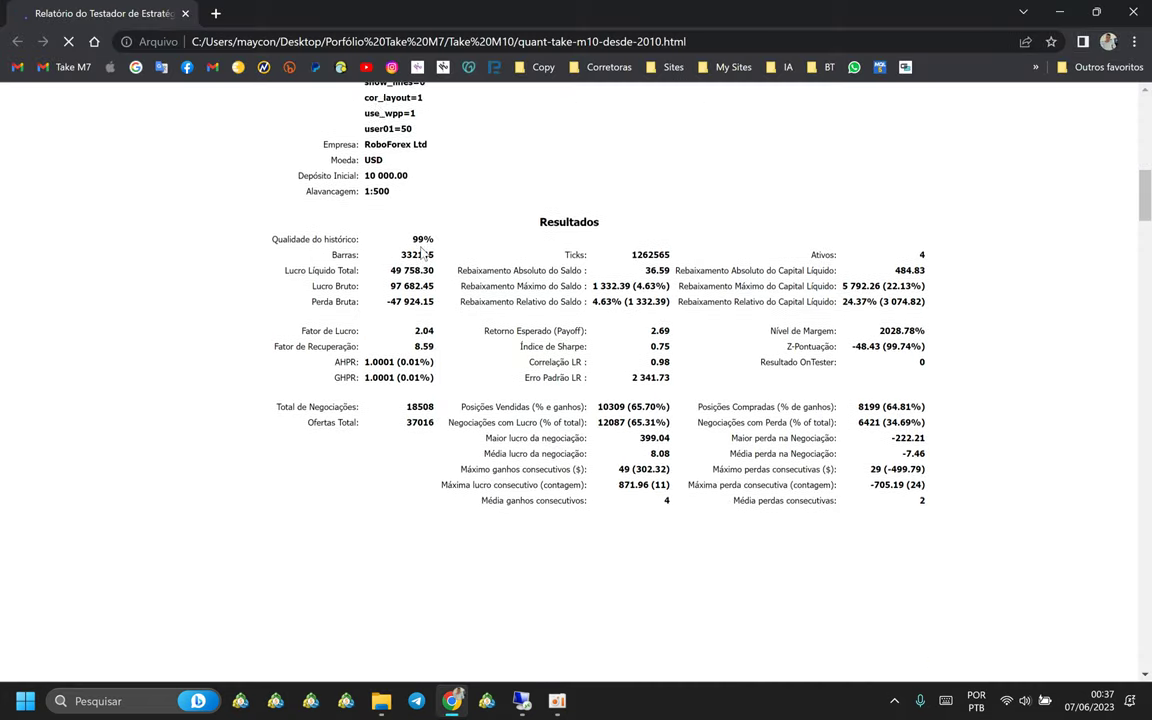
pyautogui.scroll(-2, 537, 400)
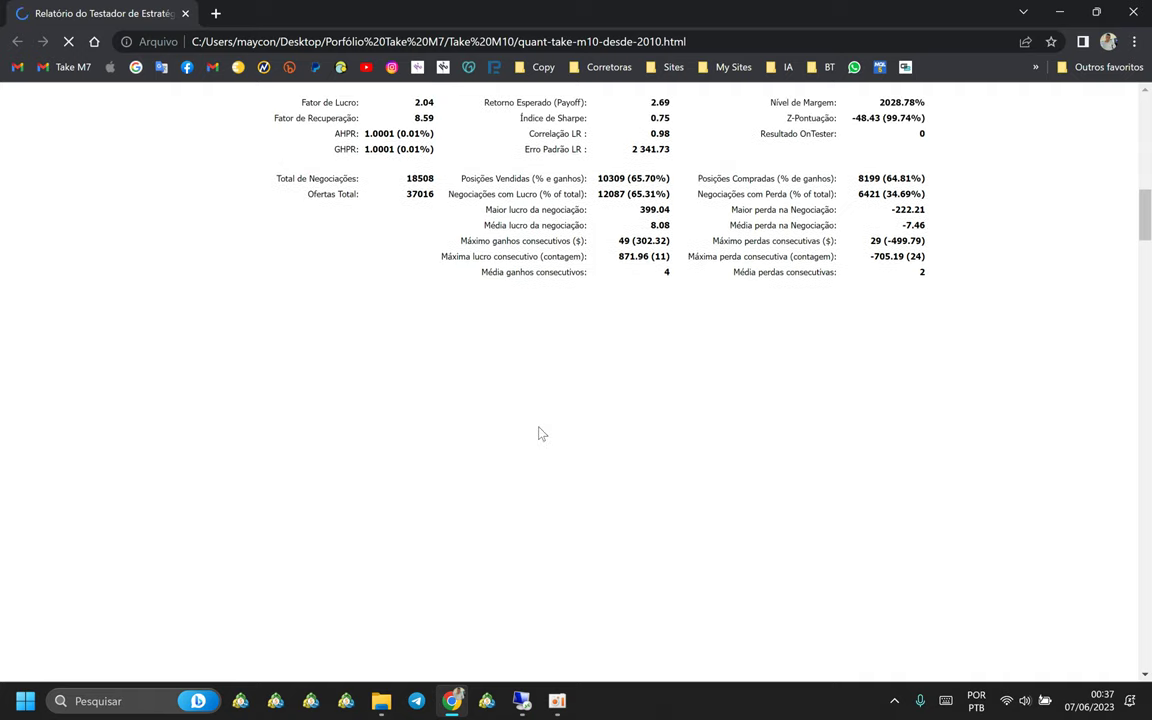
pyautogui.scroll(-5, 430, 502)
pyautogui.scroll(-8, 417, 500)
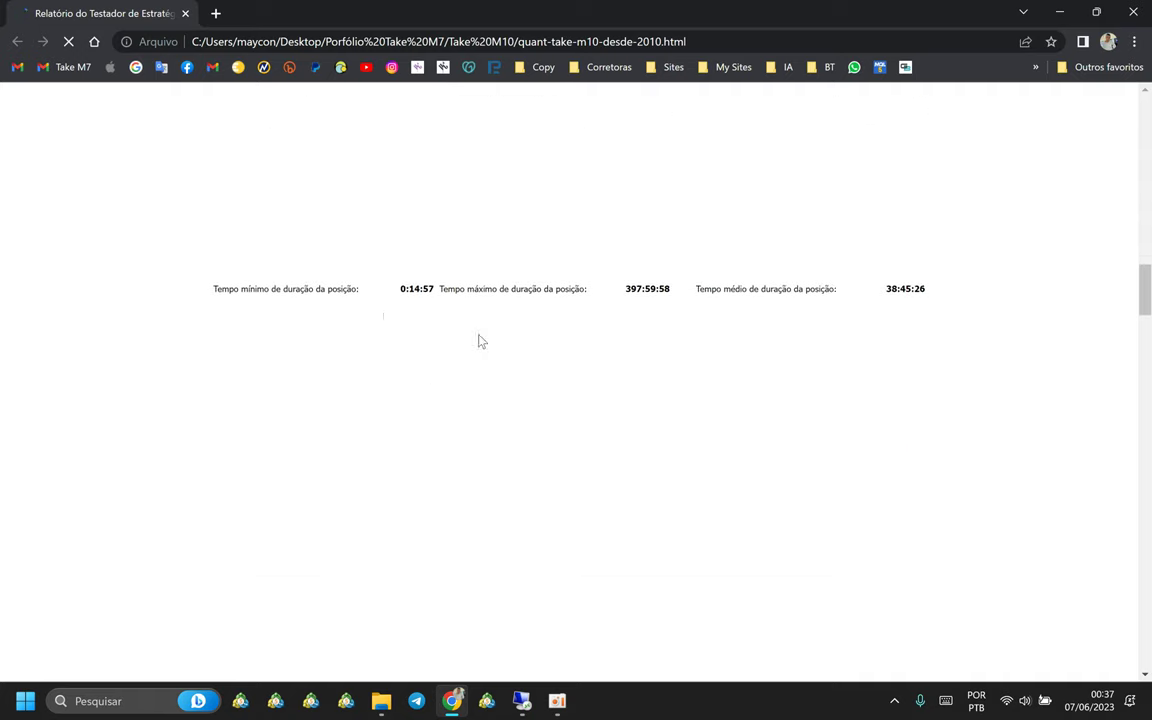
pyautogui.click(1133, 12)
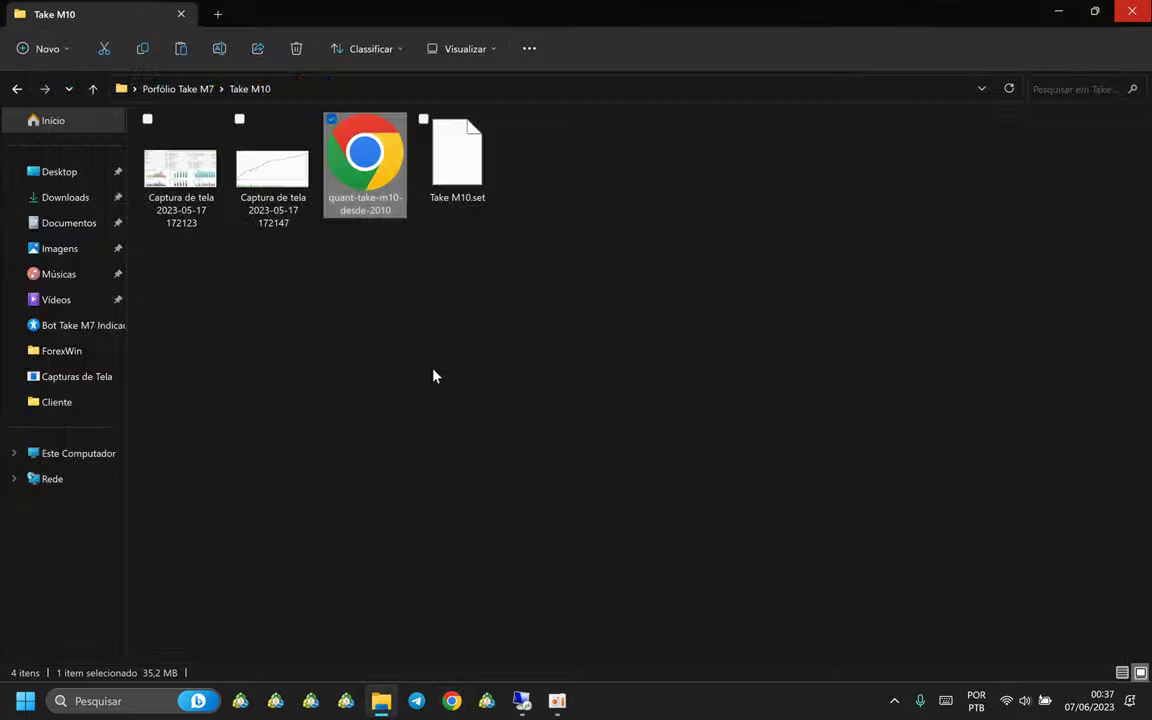
# Step: Open the Take M12 folder in Porfólio Take M7 and view the backtest statistics in screenshot 225650 and the balance chart in 225715
pyautogui.hotkey('alt', 'Up')
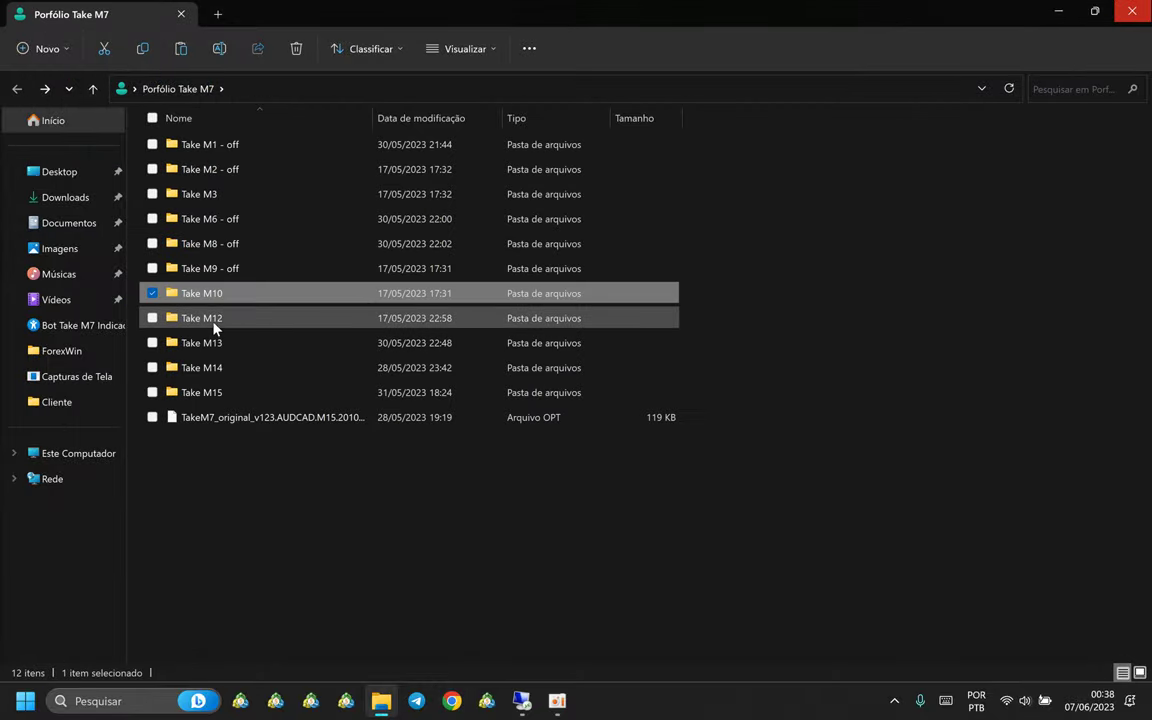
pyautogui.doubleClick(219, 320)
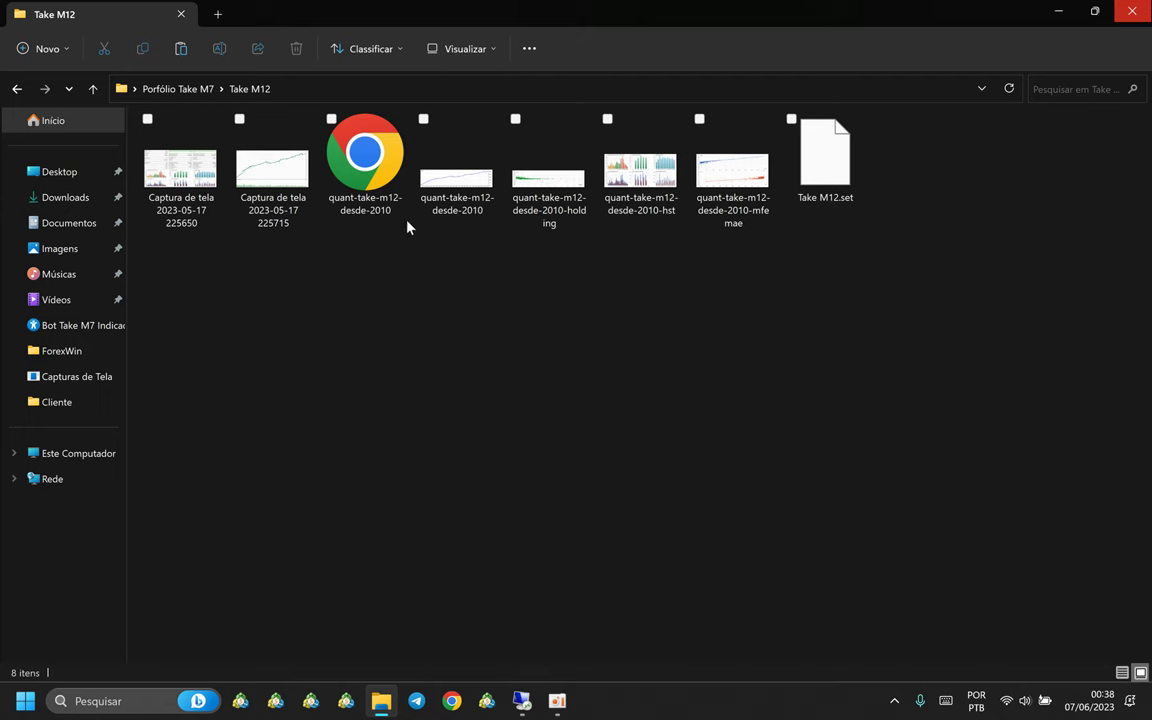
pyautogui.doubleClick(168, 185)
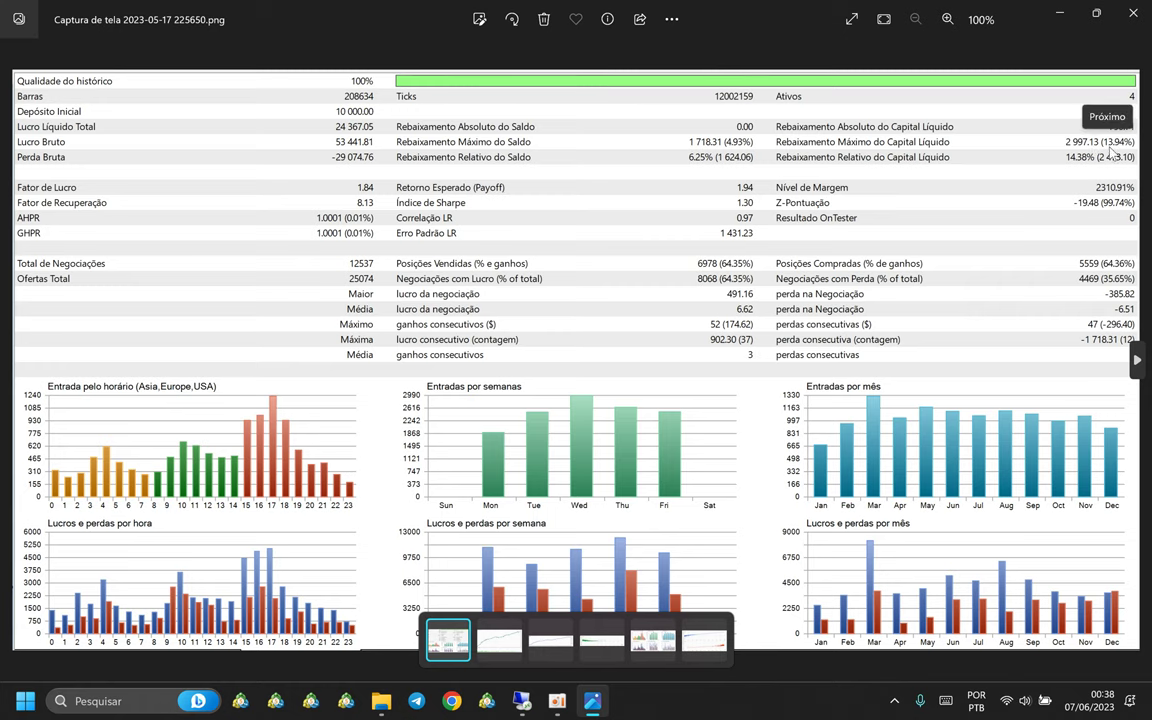
pyautogui.click(508, 645)
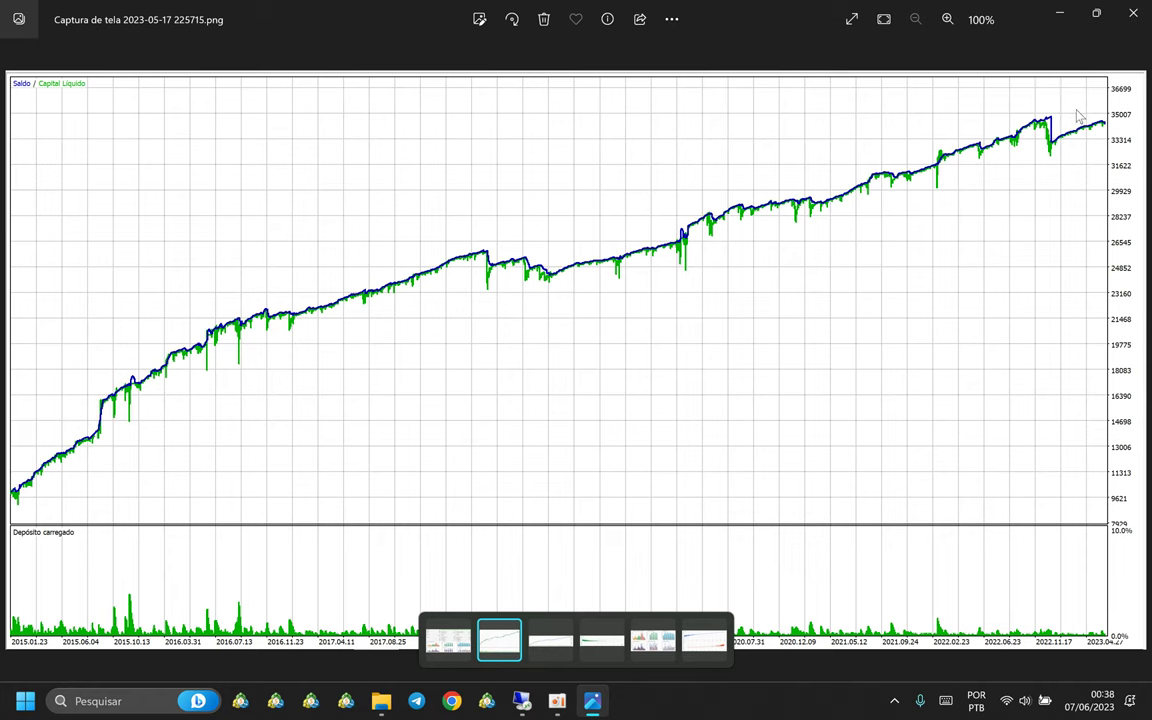
# Step: Leave Take M12, open the Take M13 folder, and view the backtest statistics in screenshot 225357 and the balance chart in 224716, closing the viewer
pyautogui.click(1133, 13)
pyautogui.press('BackSpace')
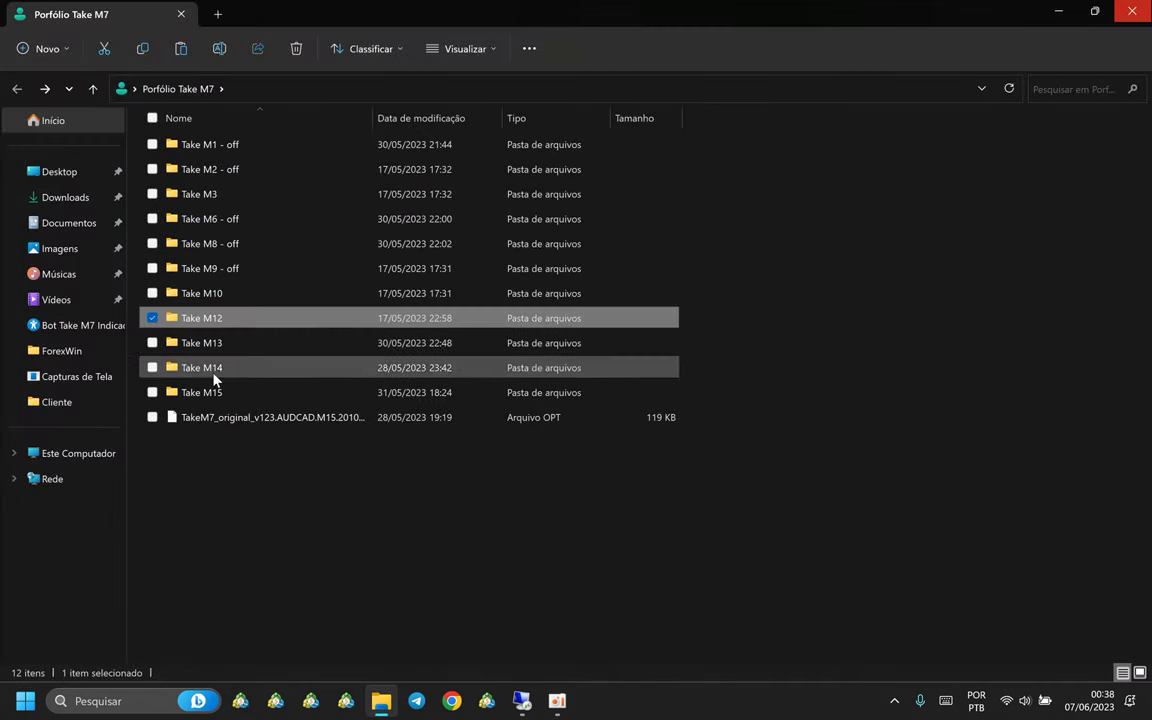
pyautogui.doubleClick(205, 344)
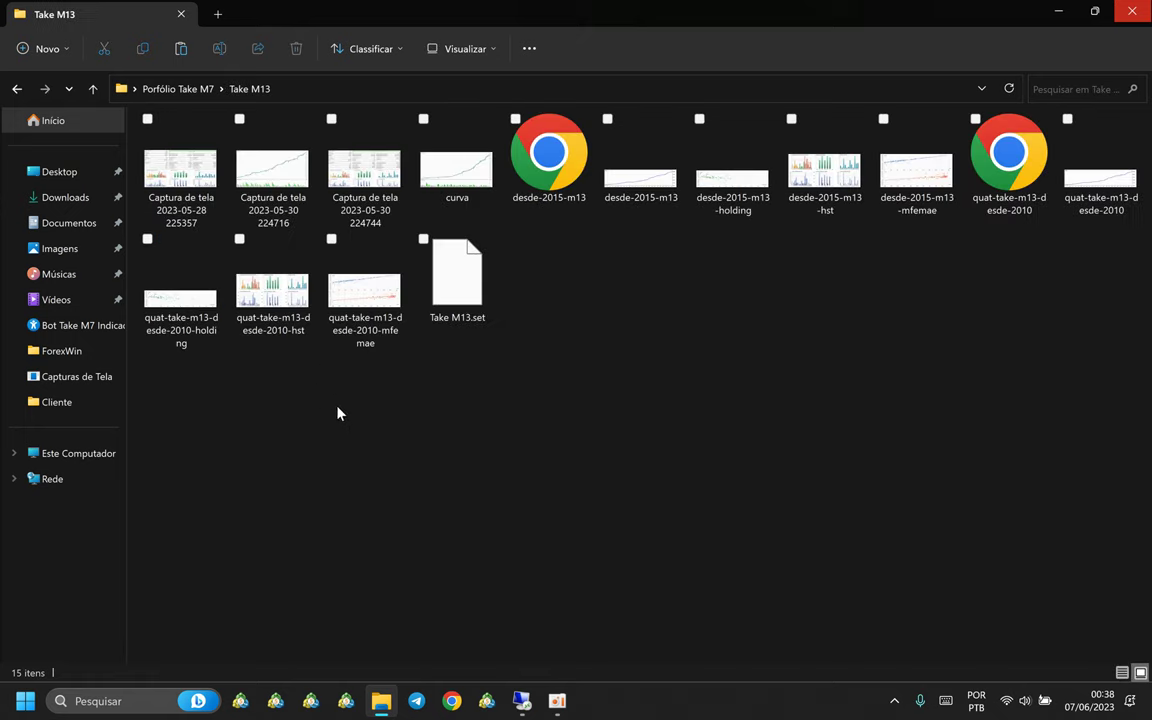
pyautogui.doubleClick(198, 195)
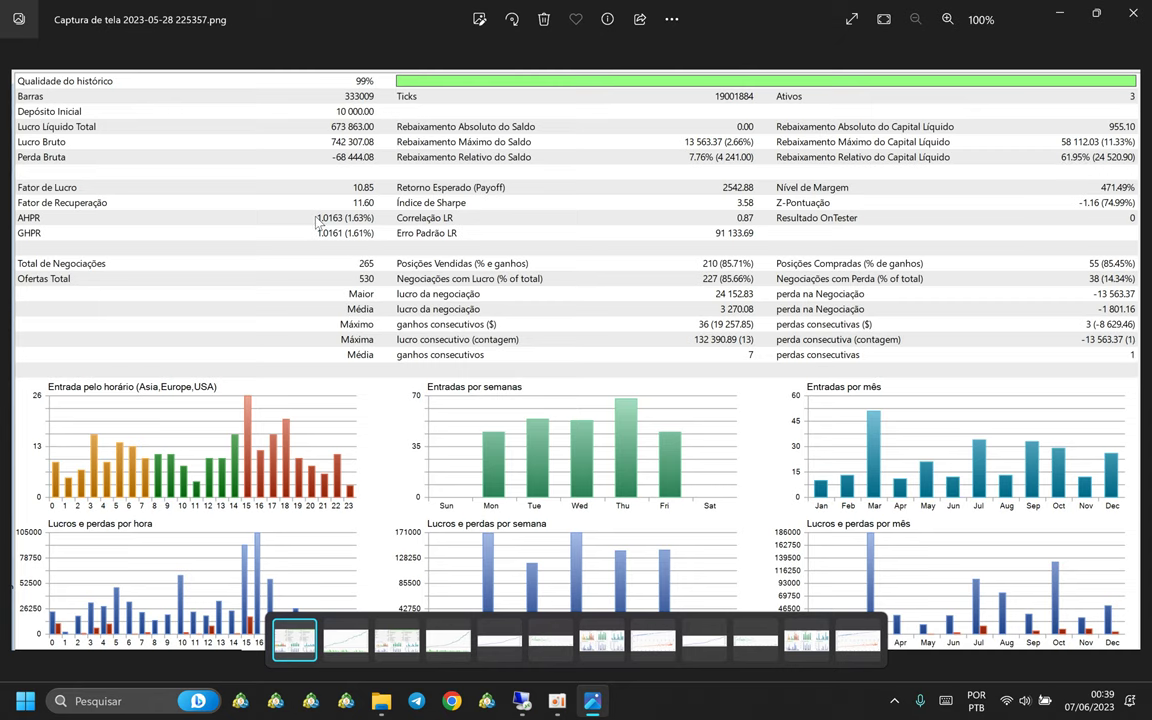
pyautogui.scroll(-1, 302, 575)
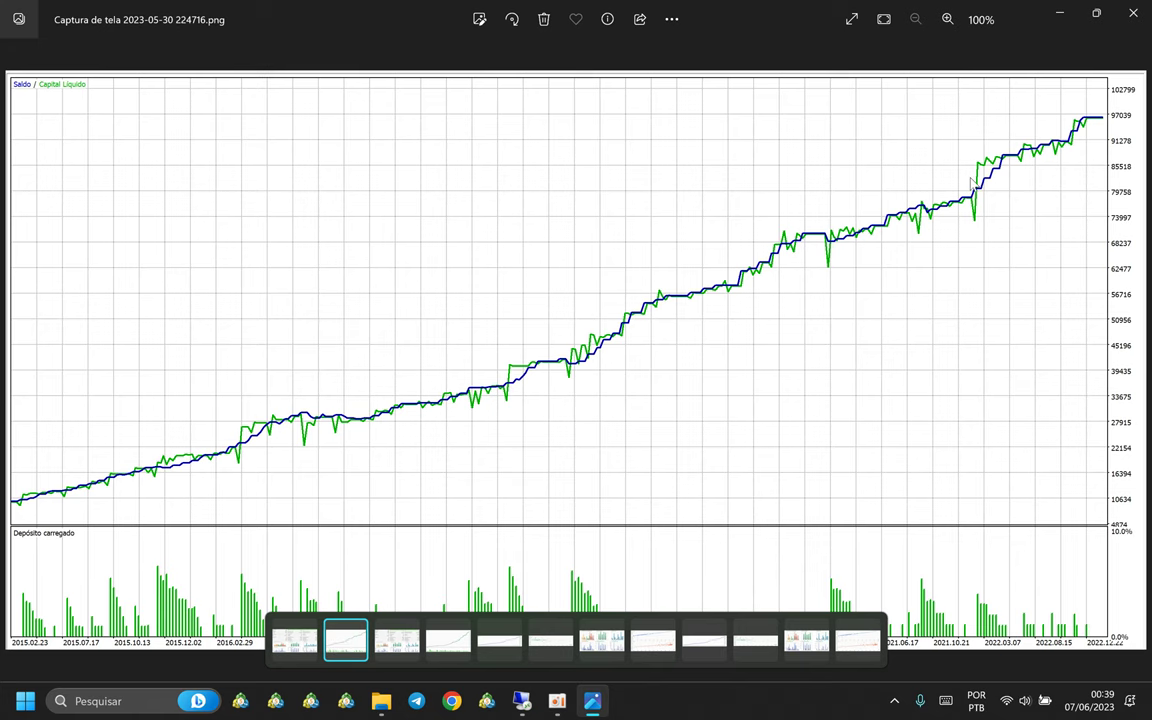
pyautogui.click(289, 643)
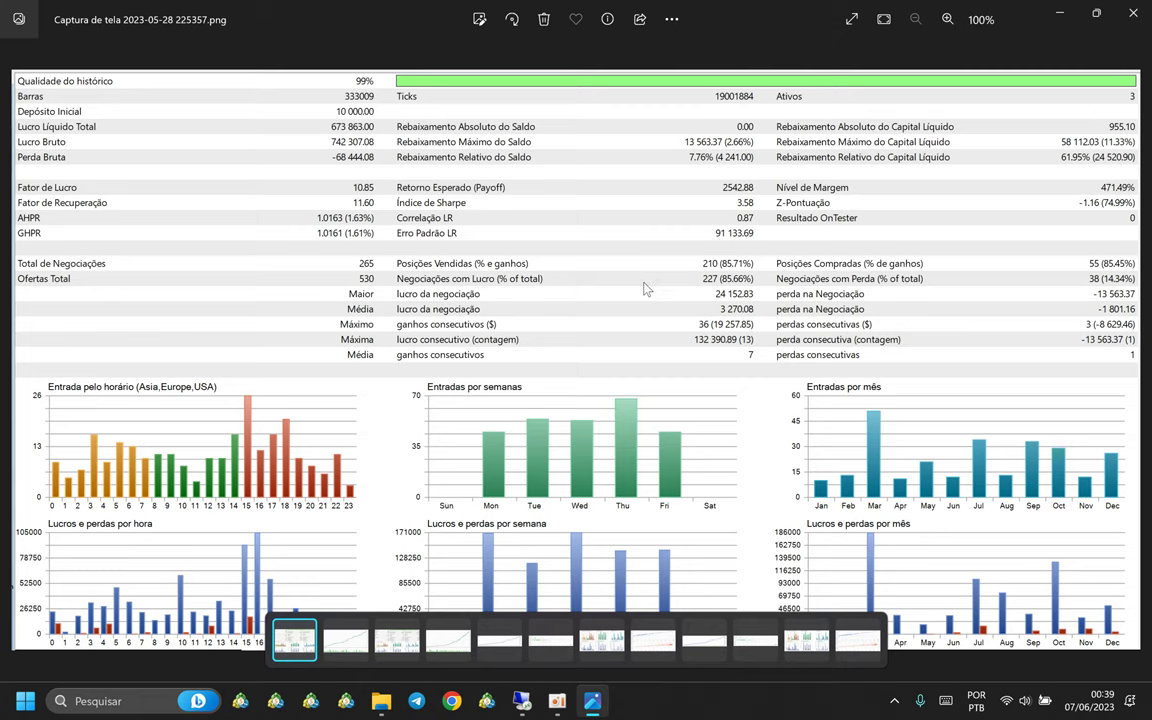
pyautogui.click(1135, 17)
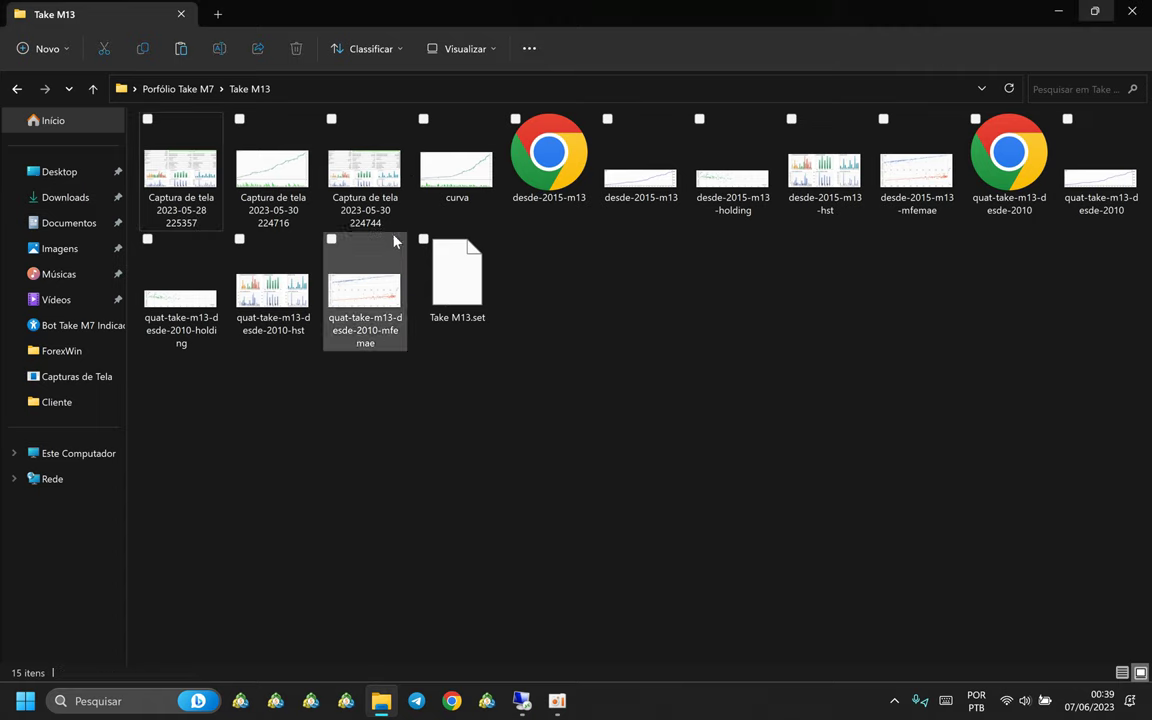
# Step: Open and close screenshot 224716, view the curva balance chart in the Take M13 folder, close it, and point out the Take M13.set file
pyautogui.doubleClick(288, 172)
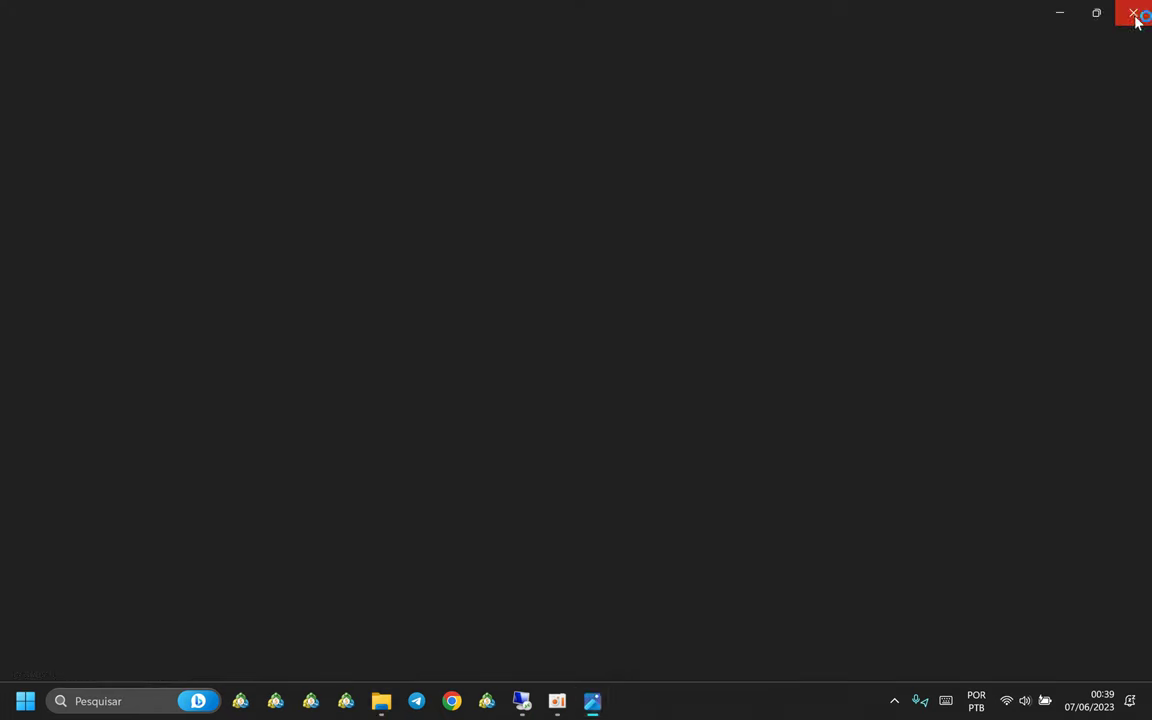
pyautogui.click(1134, 16)
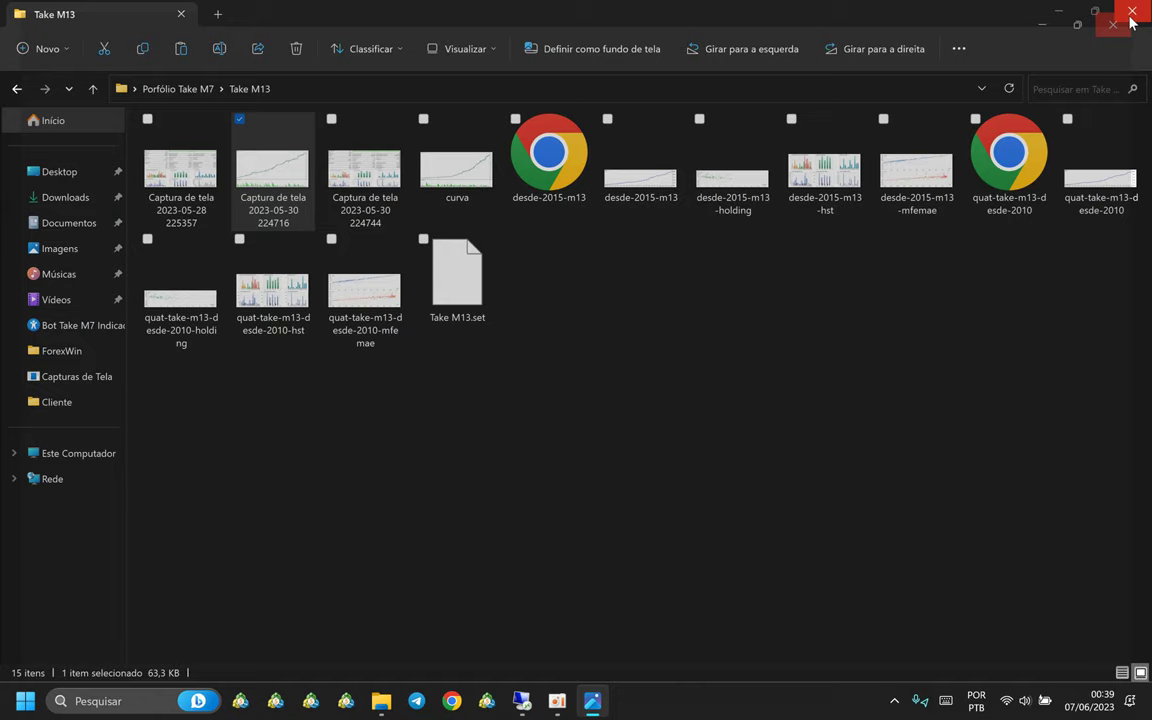
pyautogui.doubleClick(430, 157)
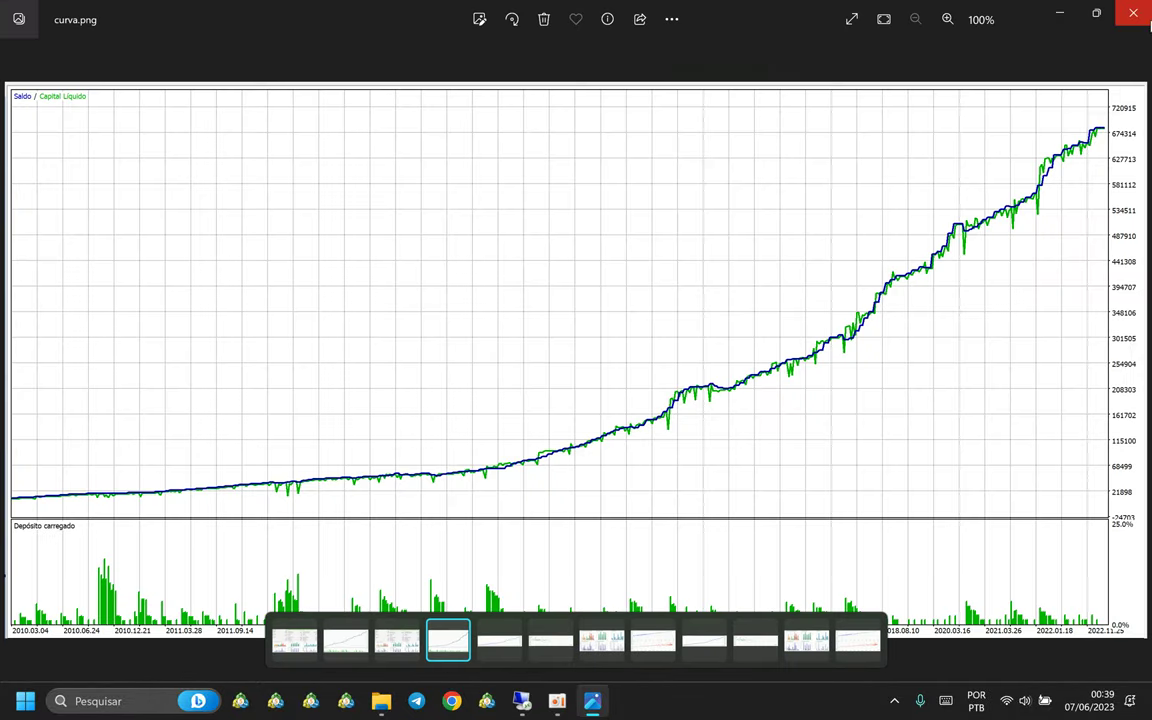
pyautogui.press('Escape')
pyautogui.click(457, 333)
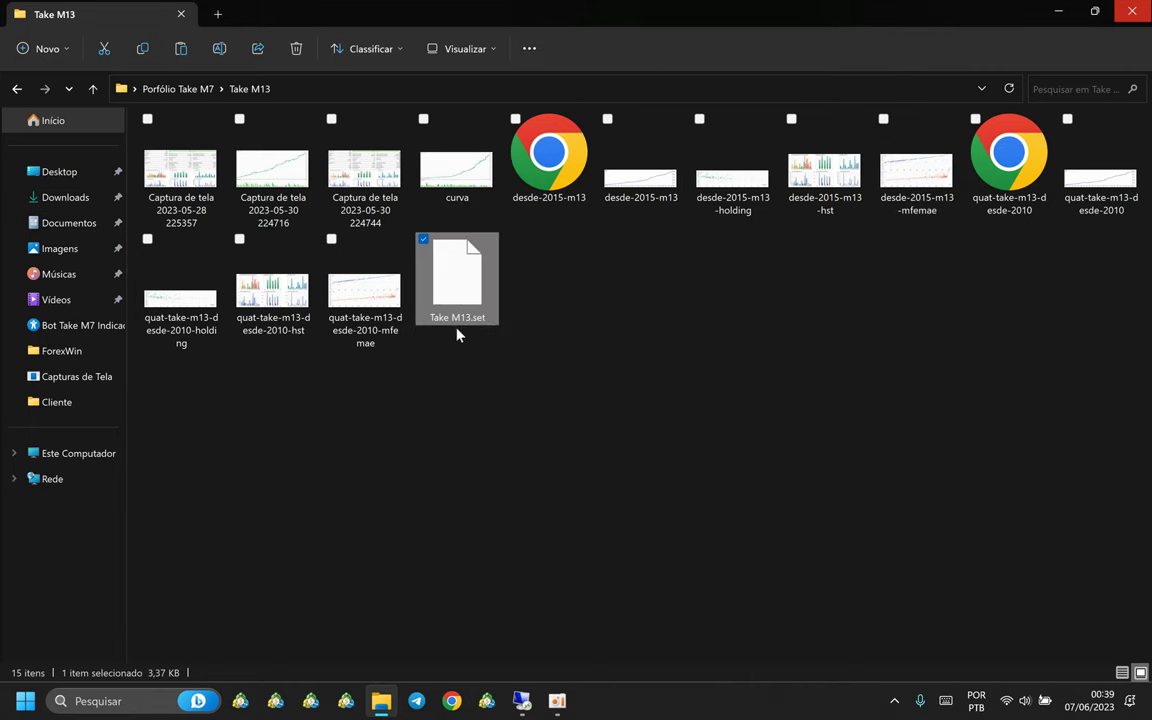
pyautogui.click(559, 380)
# Step: Open the Take M14 folder in Porfólio Take M7, view the statistics in screenshot 234129 and the balance chart in 234145, and close the viewer
pyautogui.hotkey('alt', 'Up')
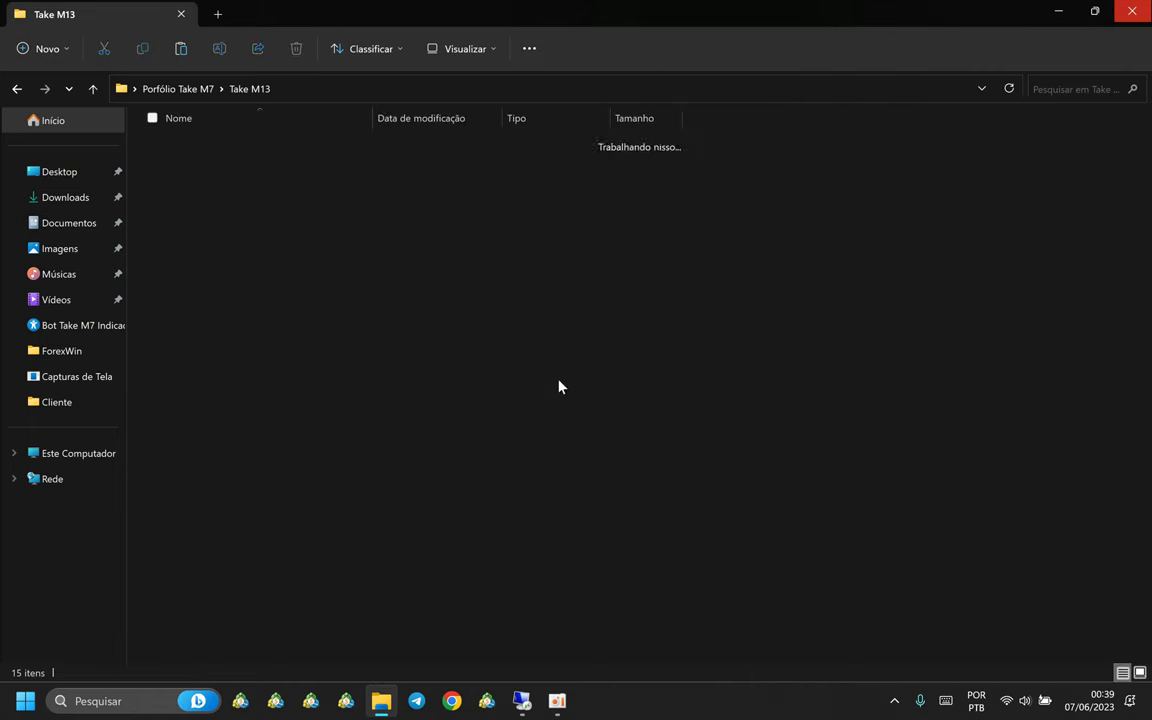
pyautogui.click(205, 370)
pyautogui.doubleClick(205, 370)
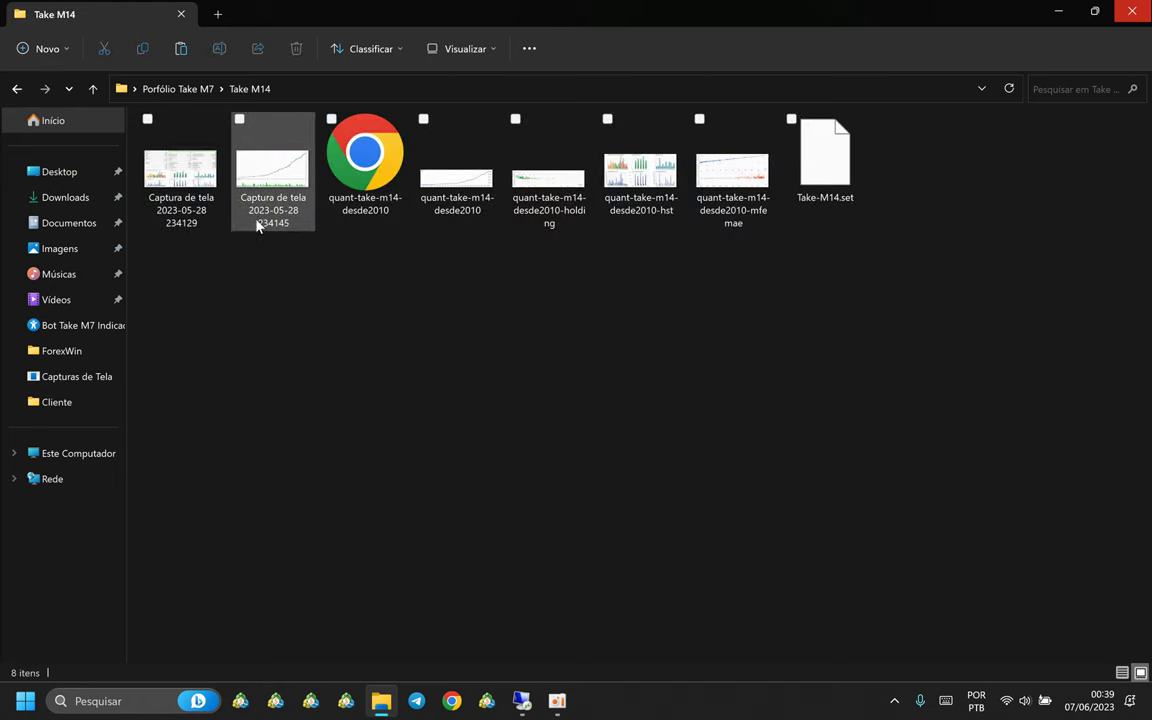
pyautogui.doubleClick(182, 170)
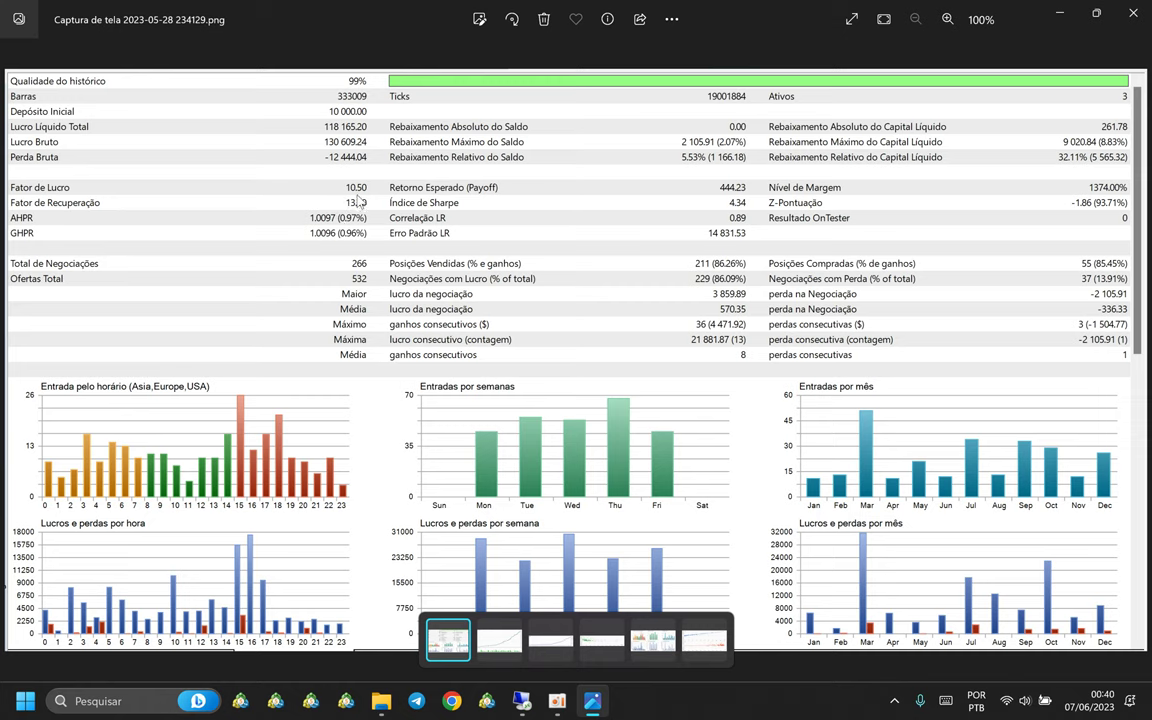
pyautogui.press('Right')
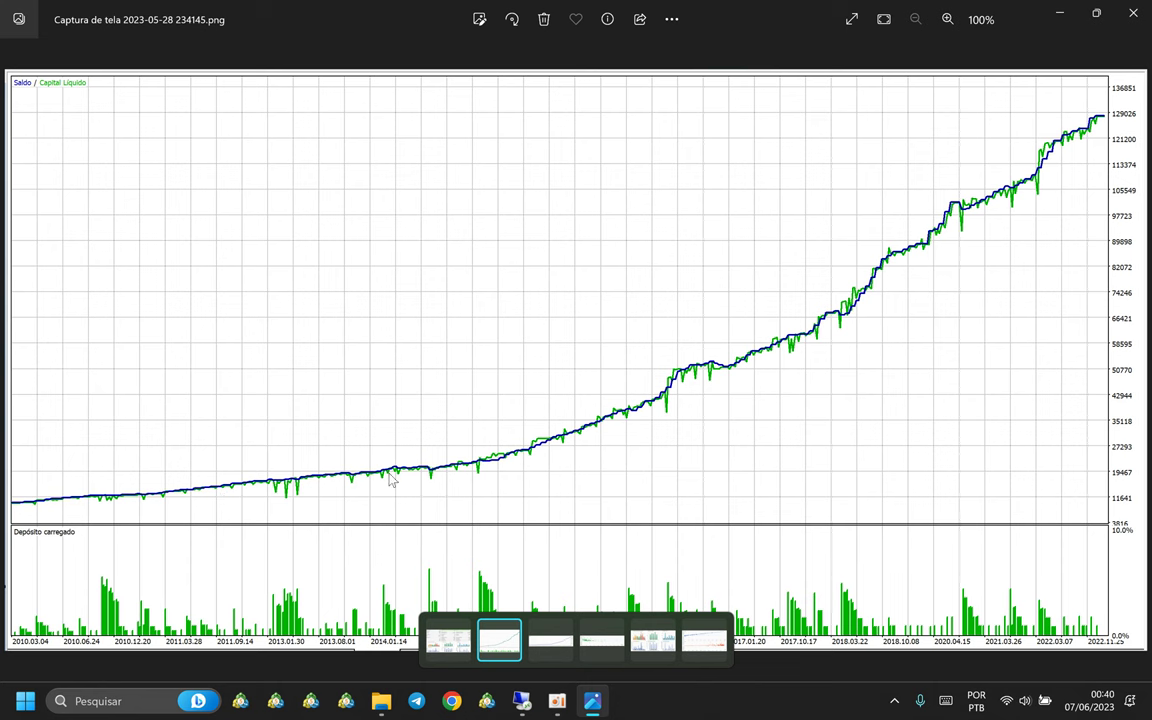
pyautogui.press('Left')
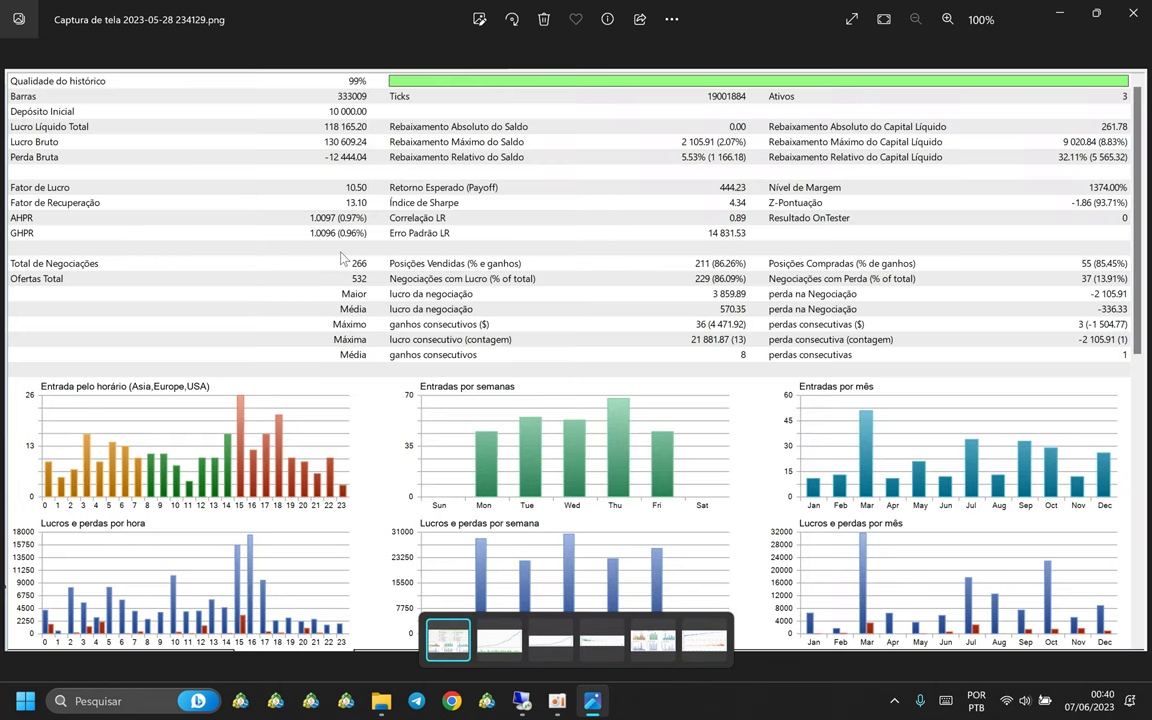
pyautogui.click(1134, 16)
# Step: Open the Take M15 folder, view the backtest statistics in screenshot 083405 and the chart after it, and return to Porfólio Take M7
pyautogui.hotkey('alt', 'Up')
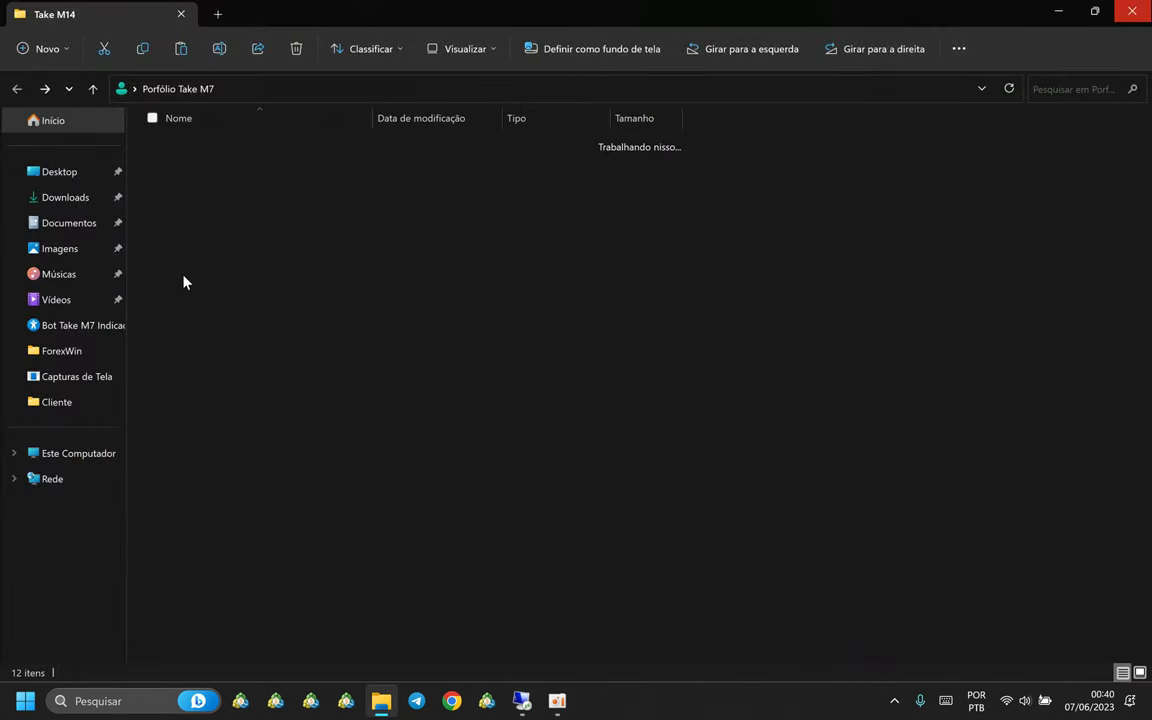
pyautogui.click(211, 343)
pyautogui.click(221, 369)
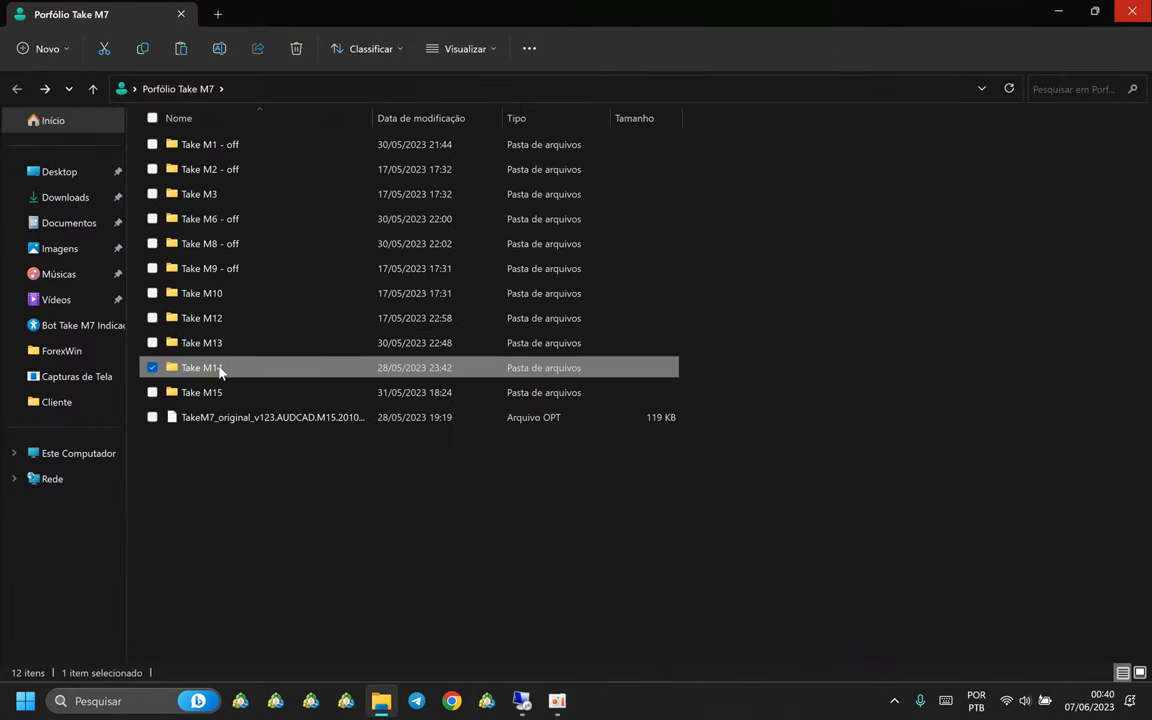
pyautogui.doubleClick(219, 393)
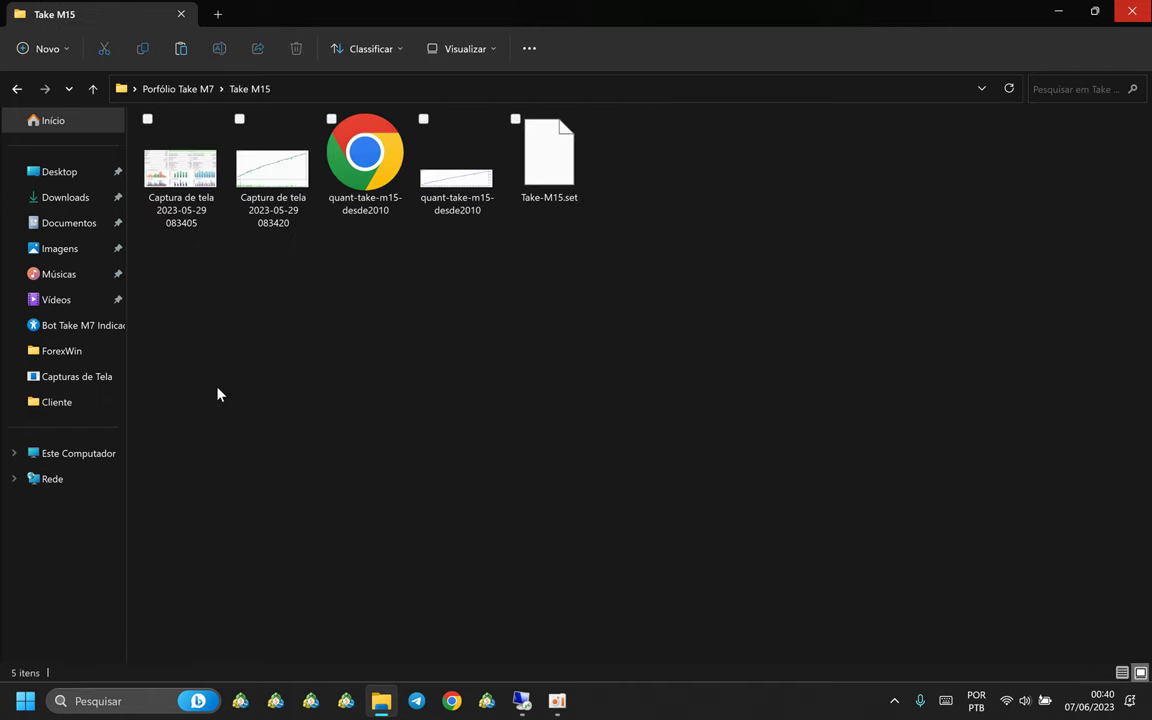
pyautogui.click(200, 202)
pyautogui.doubleClick(200, 202)
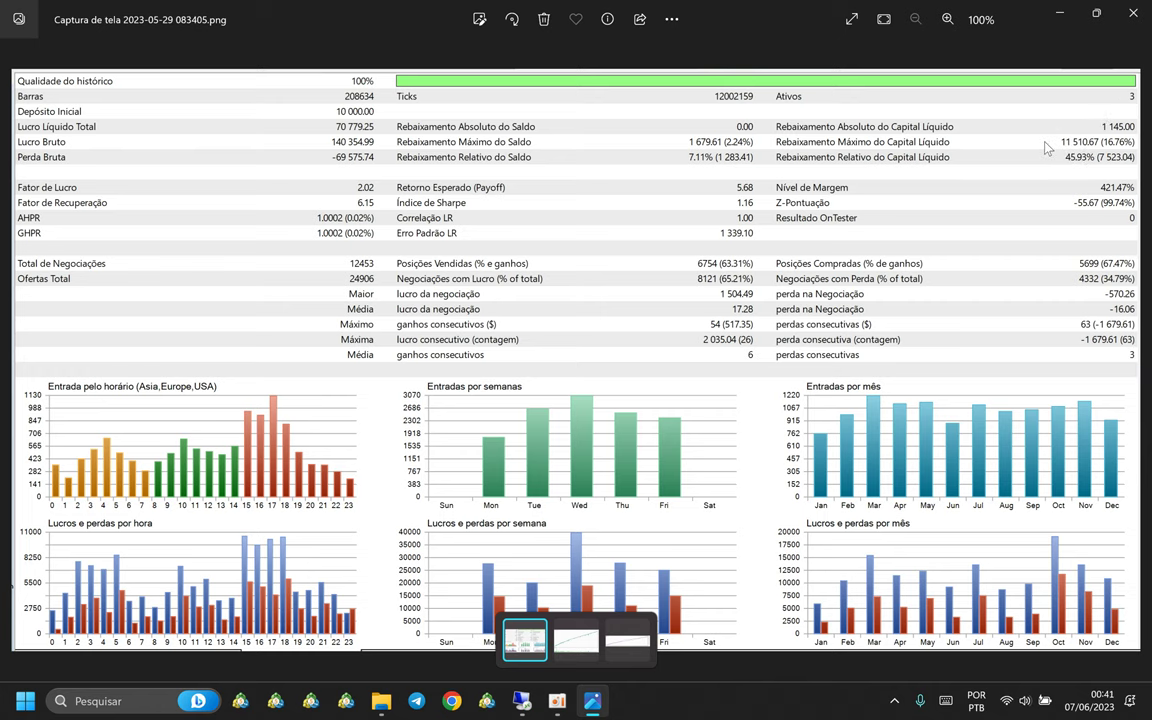
pyautogui.press('Right')
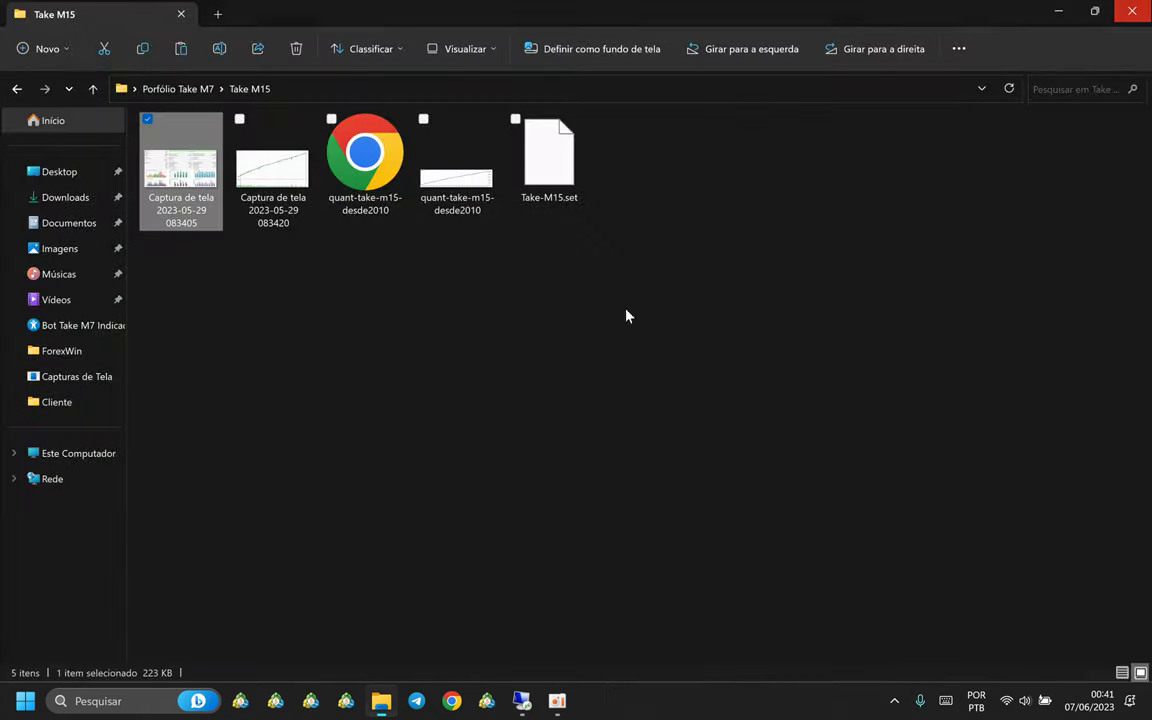
pyautogui.hotkey('alt', 'F4')
pyautogui.hotkey('alt', 'Up')
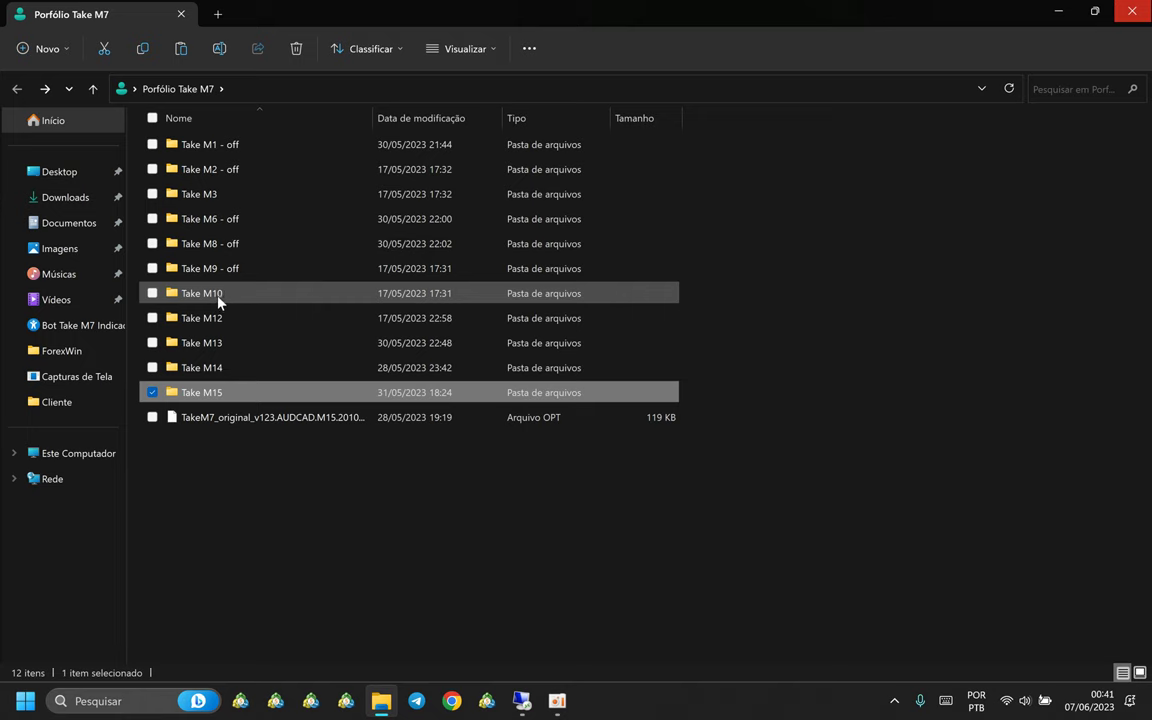
pyautogui.click(217, 296)
pyautogui.click(216, 319)
pyautogui.click(216, 343)
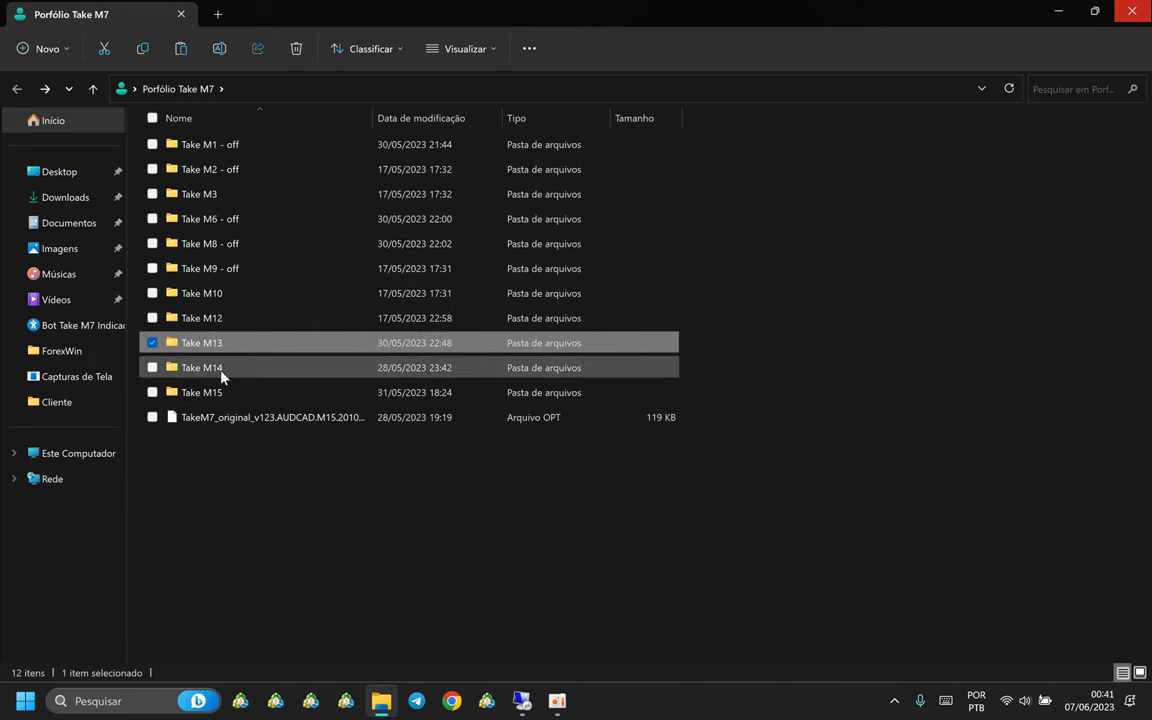
pyautogui.click(221, 368)
pyautogui.click(226, 393)
pyautogui.click(232, 487)
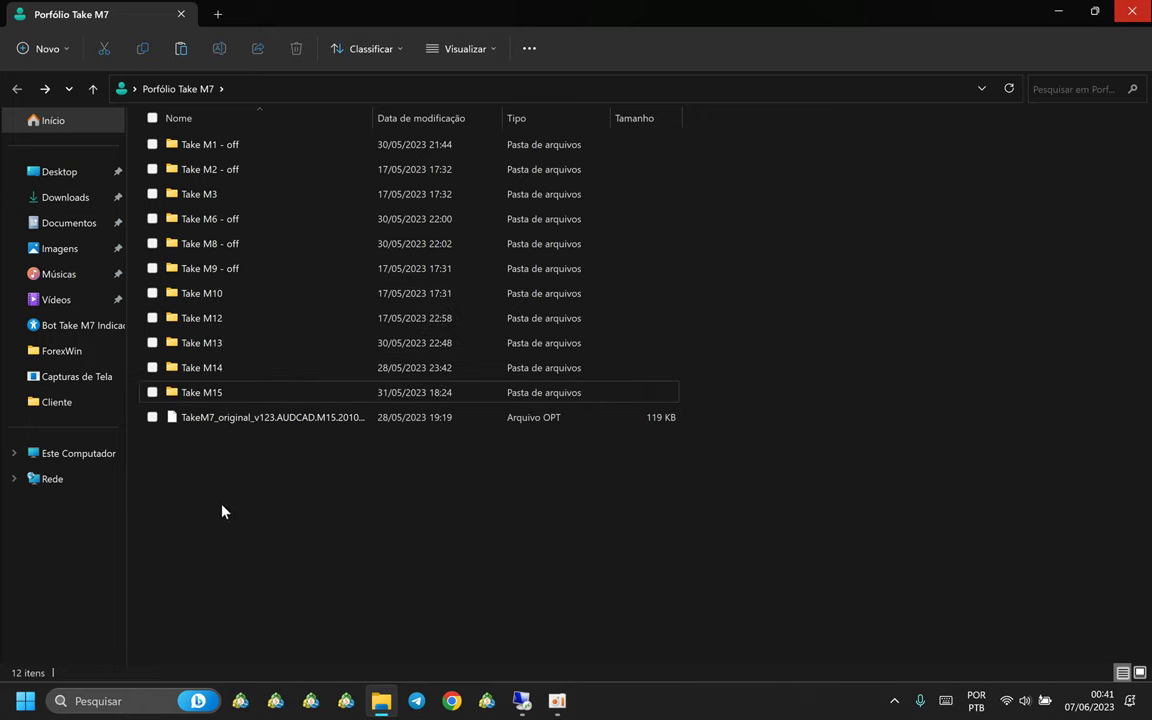
pyautogui.click(203, 296)
pyautogui.click(206, 319)
pyautogui.click(200, 350)
pyautogui.click(220, 390)
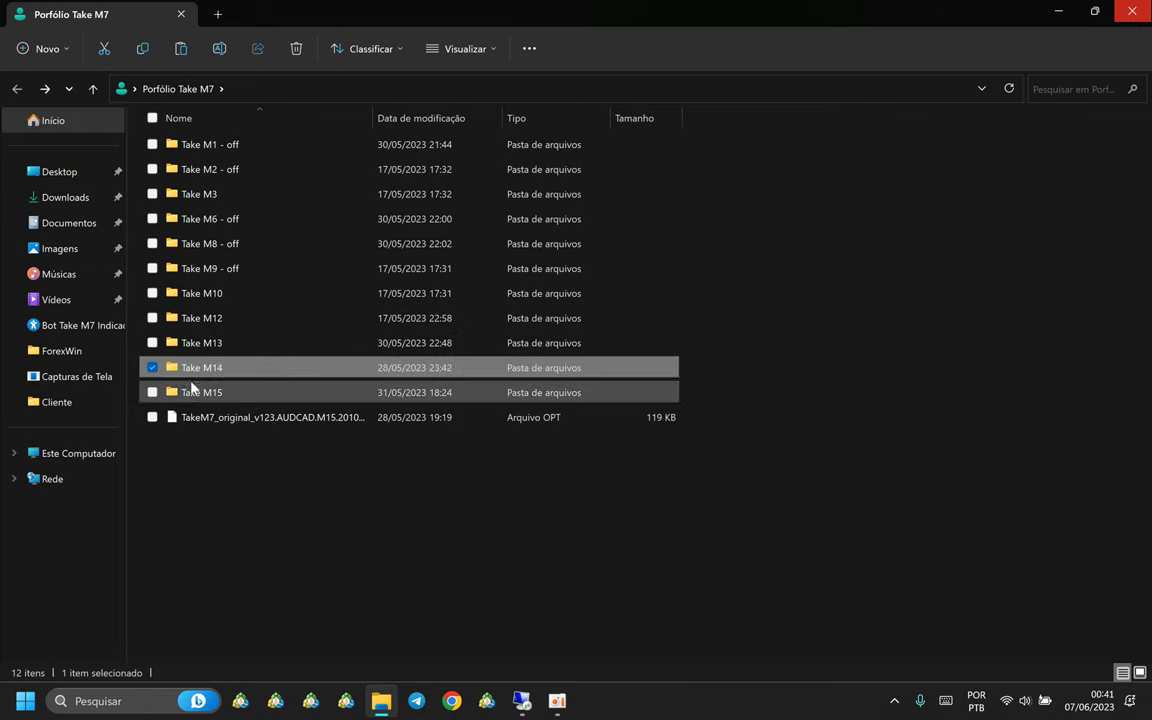
pyautogui.click(224, 296)
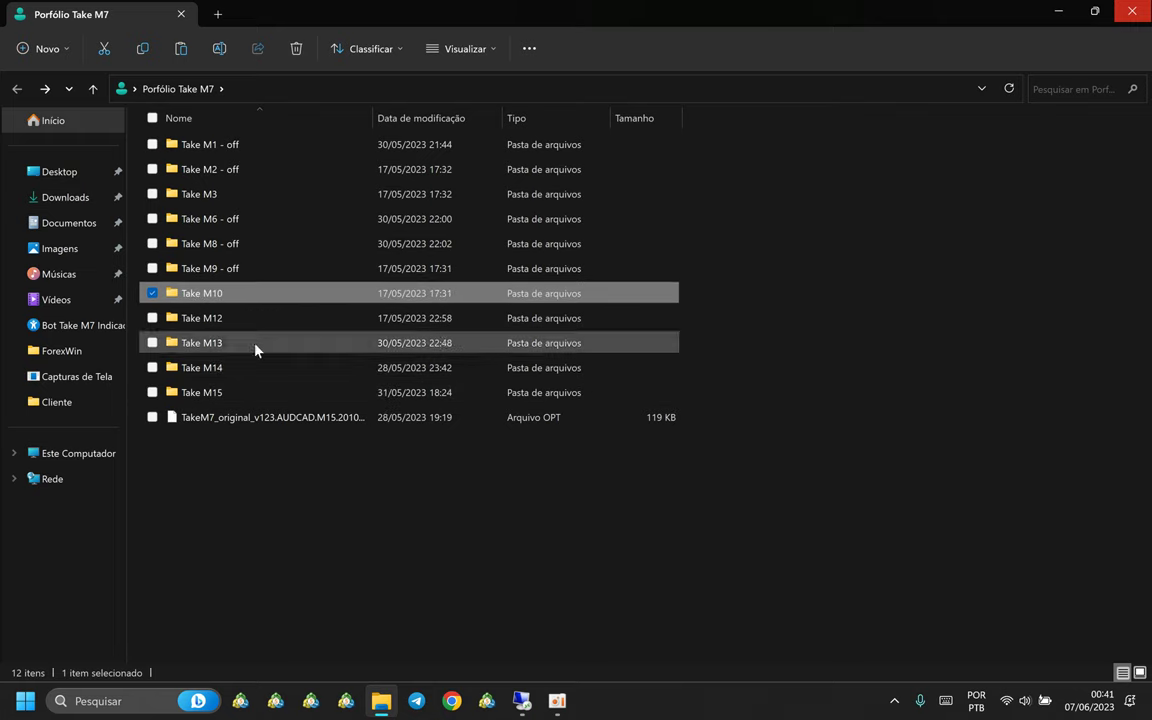
pyautogui.click(236, 516)
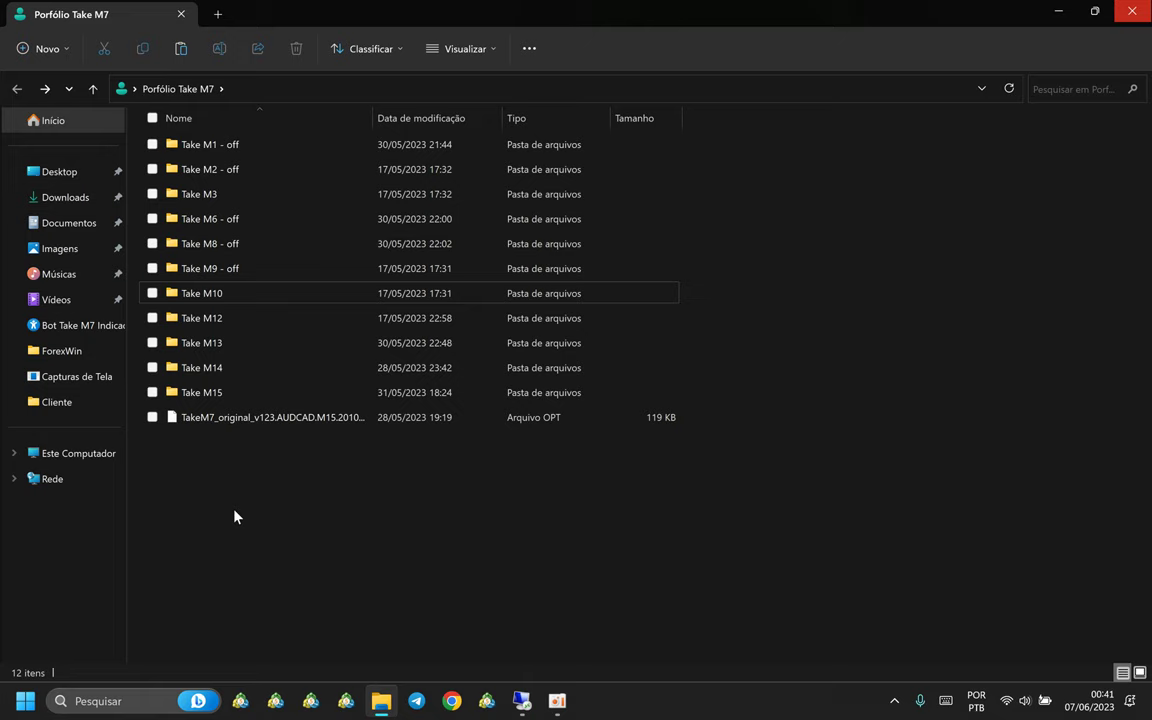
# Step: Reopen the Take M10 folder, view the backtest statistics in screenshot 172123 again, and close the image
pyautogui.doubleClick(220, 296)
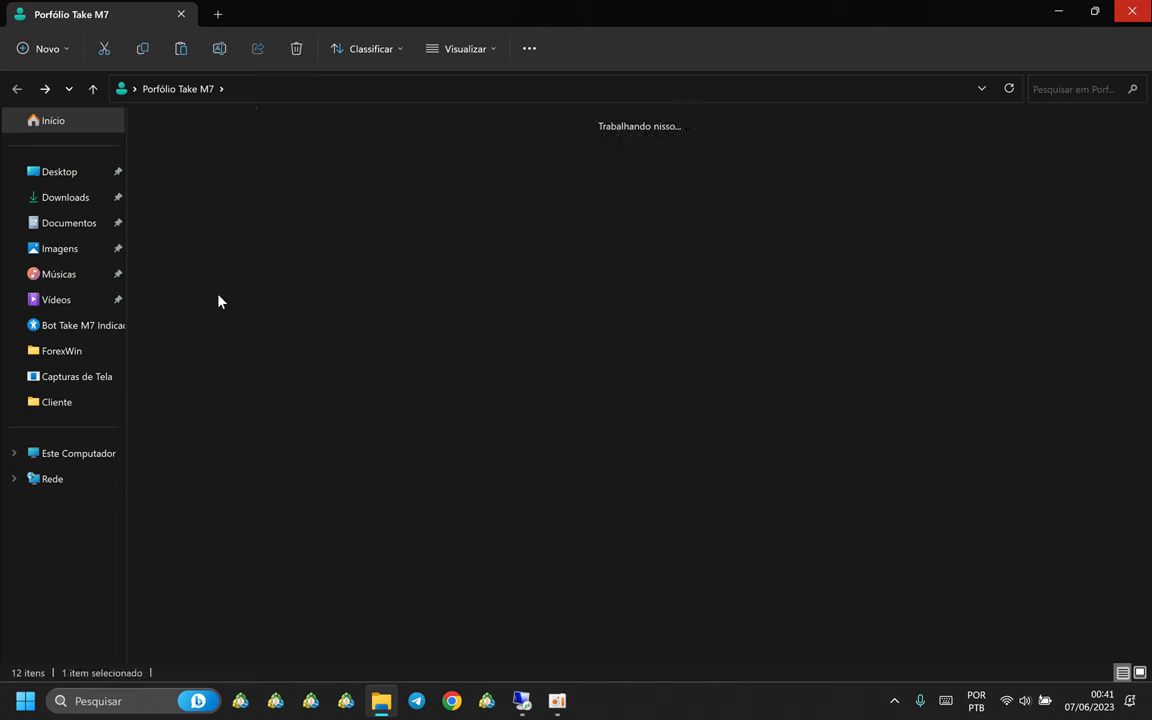
pyautogui.doubleClick(212, 195)
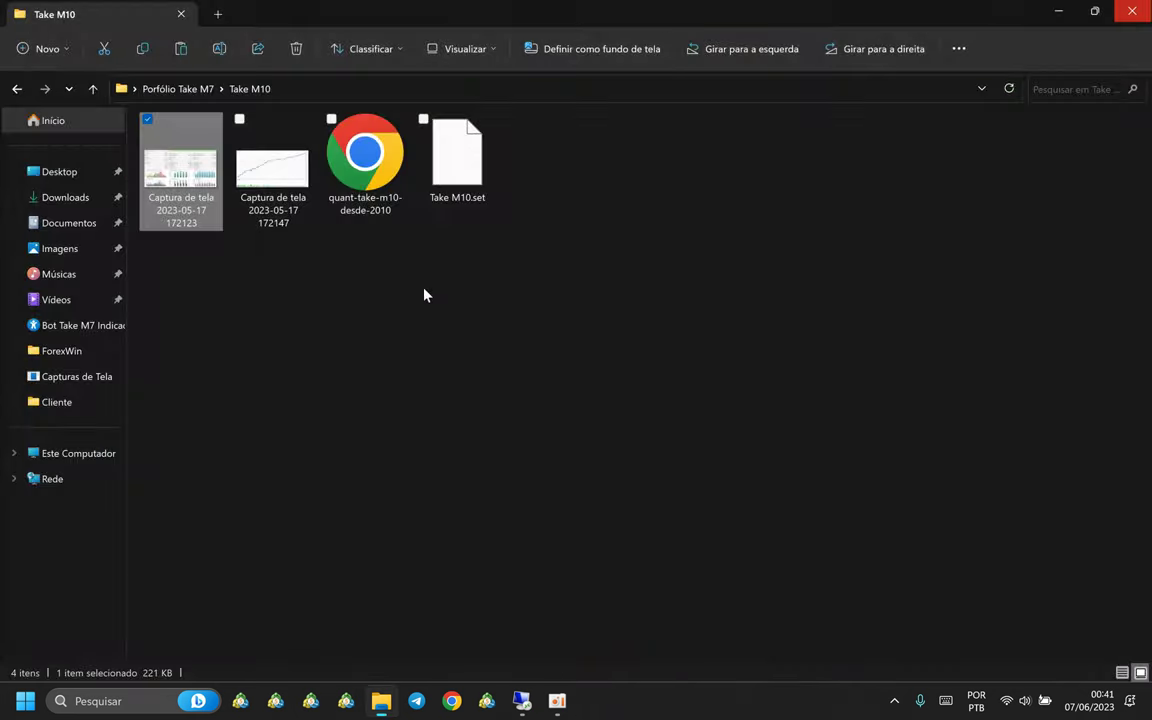
pyautogui.press('Escape')
# Step: Reopen the Take M12 folder from Porfólio Take M7, view the backtest statistics in screenshot 225650 again, and close the image
pyautogui.click(93, 89)
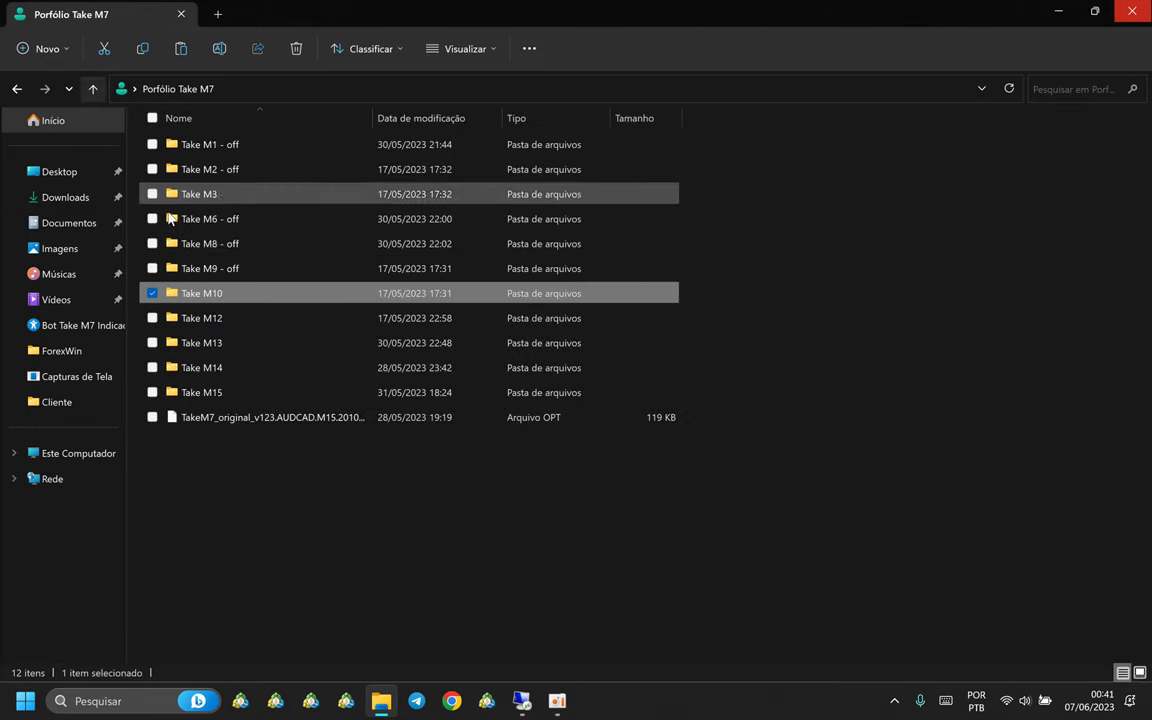
pyautogui.doubleClick(200, 318)
pyautogui.doubleClick(198, 190)
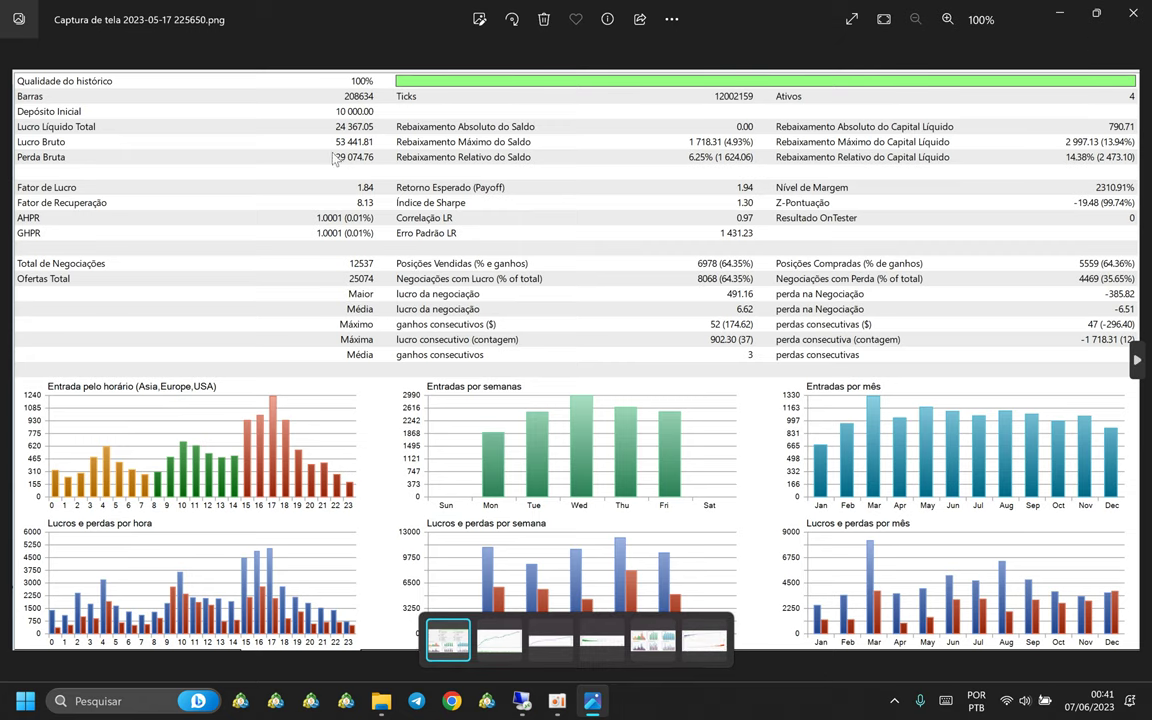
pyautogui.click(1132, 13)
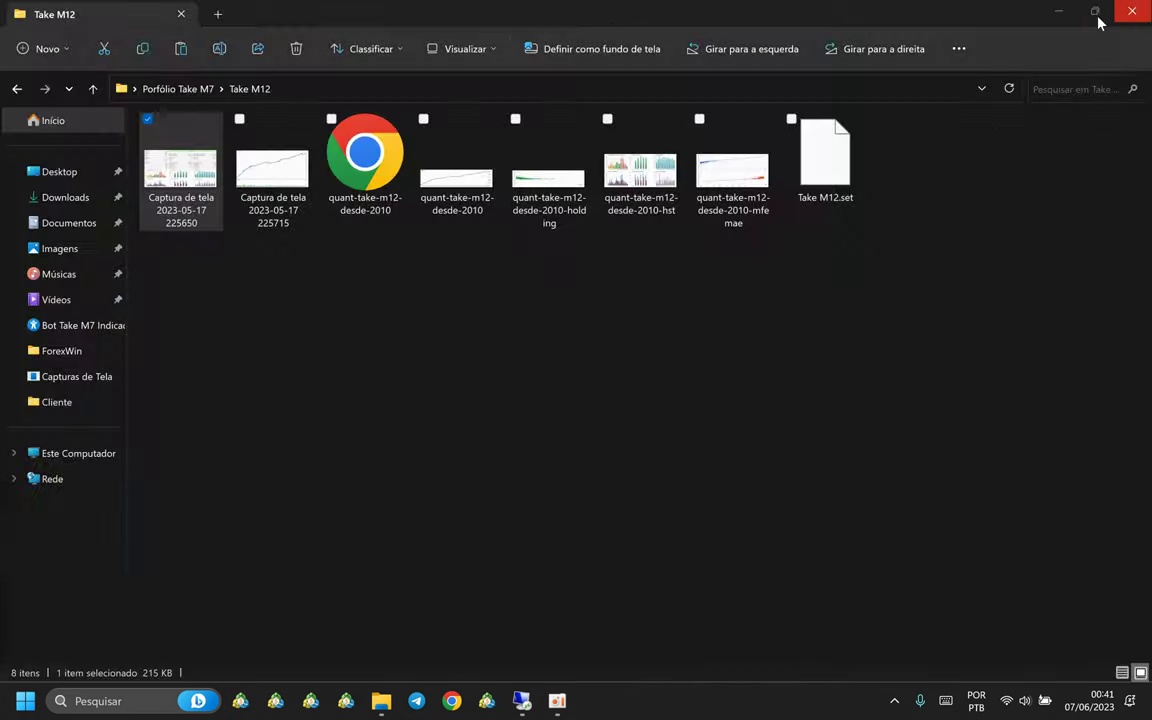
# Step: Return to the Take M13 folder, compare the statistics in screenshot 225357 with the balance chart in 224716, and close the viewer
pyautogui.click(92, 88)
pyautogui.doubleClick(190, 343)
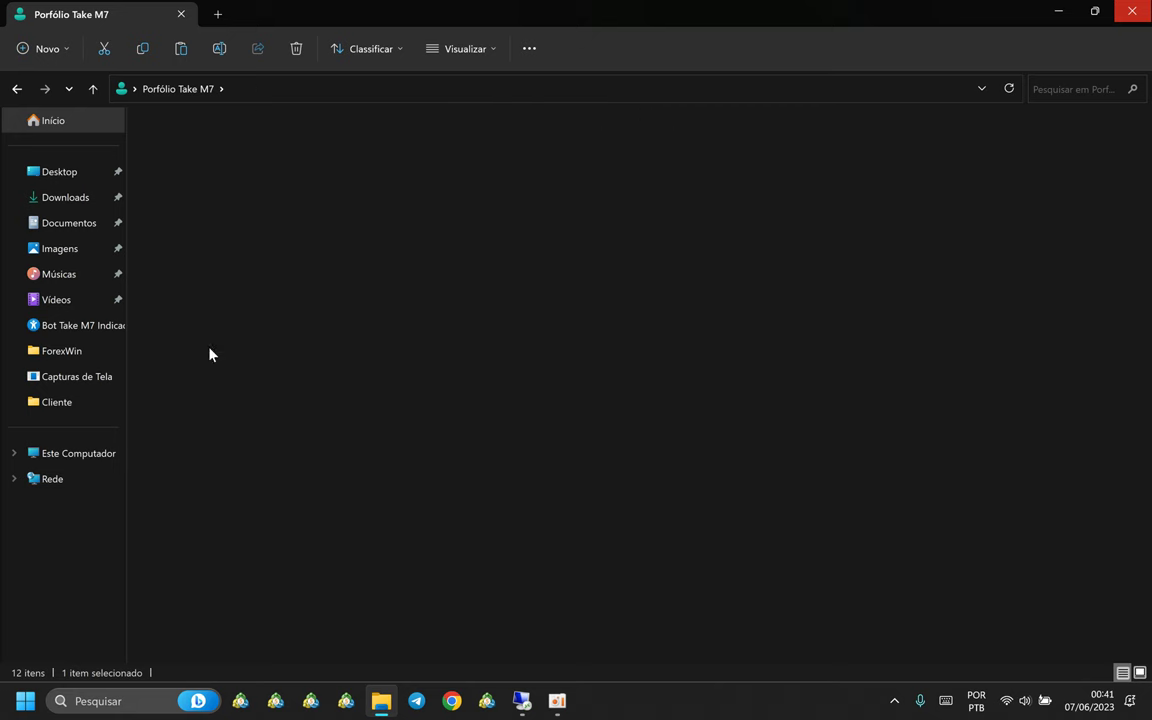
pyautogui.doubleClick(200, 200)
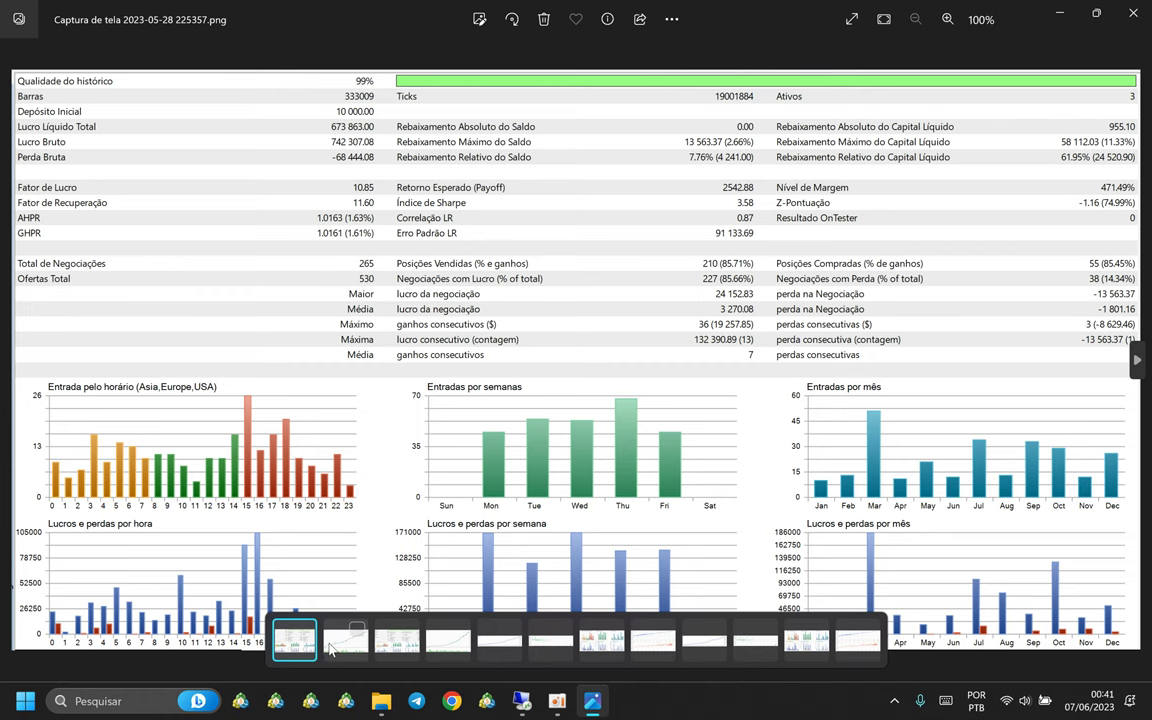
pyautogui.press('Right')
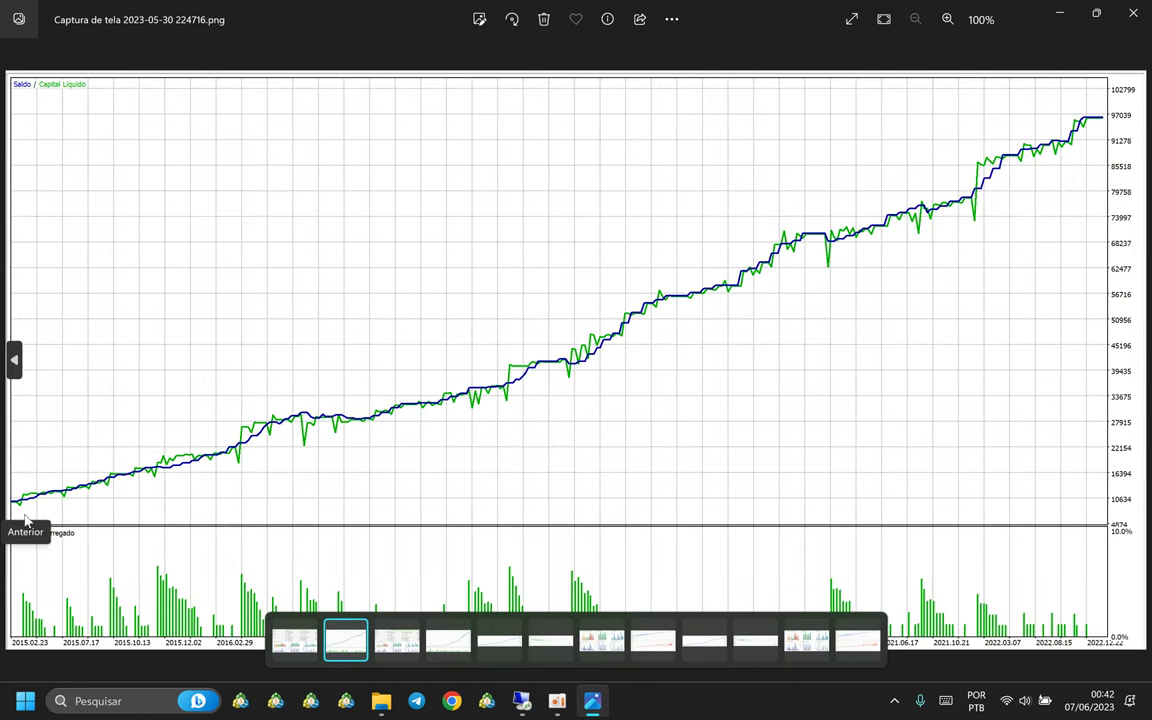
pyautogui.click(1135, 14)
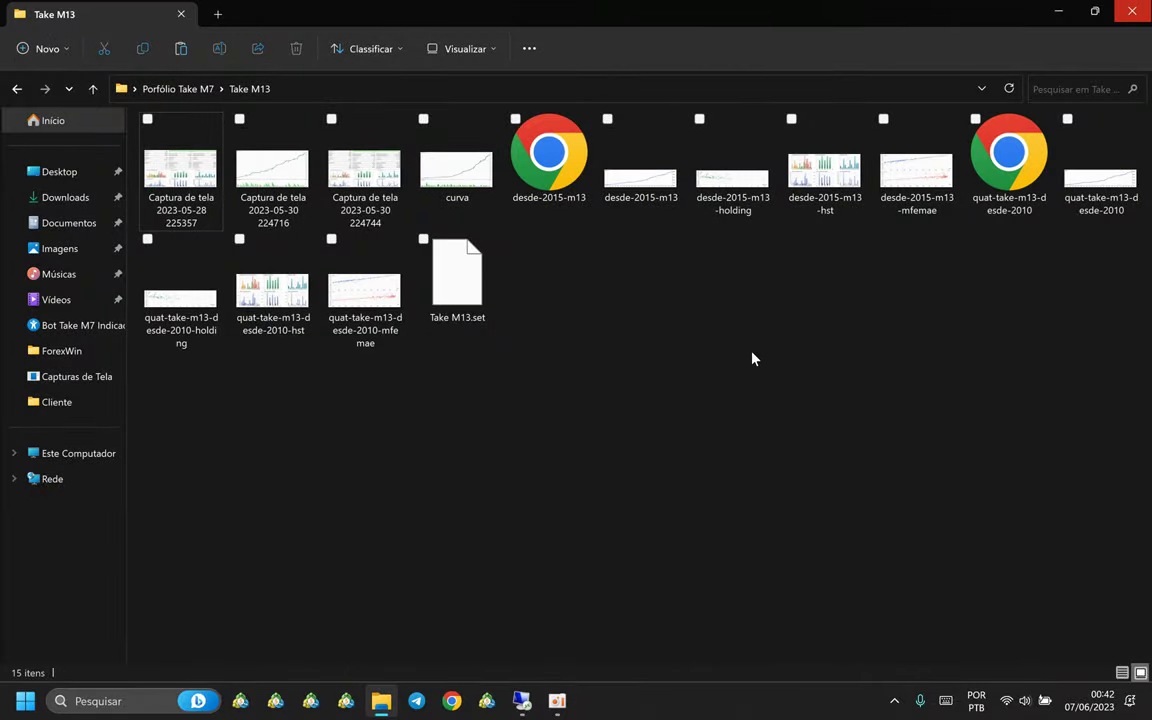
# Step: Return to Porfólio Take M7, point out the Take M10 folder, and close the folder window
pyautogui.click(93, 88)
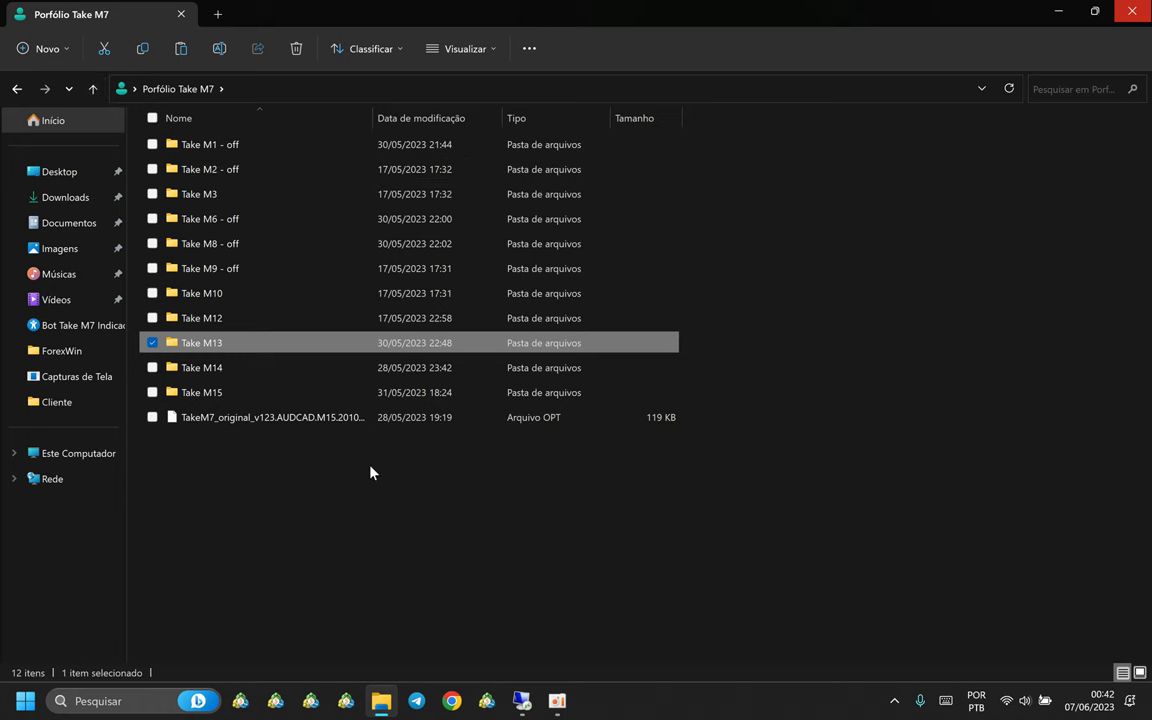
pyautogui.click(205, 295)
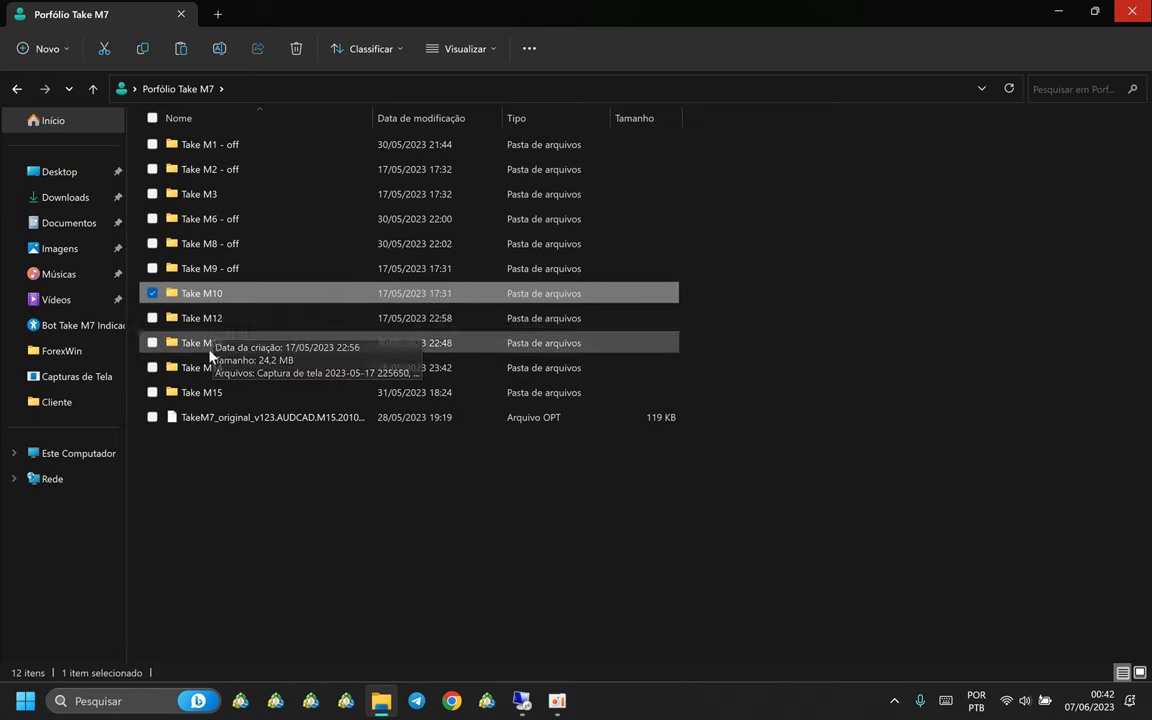
pyautogui.click(260, 558)
pyautogui.click(207, 293)
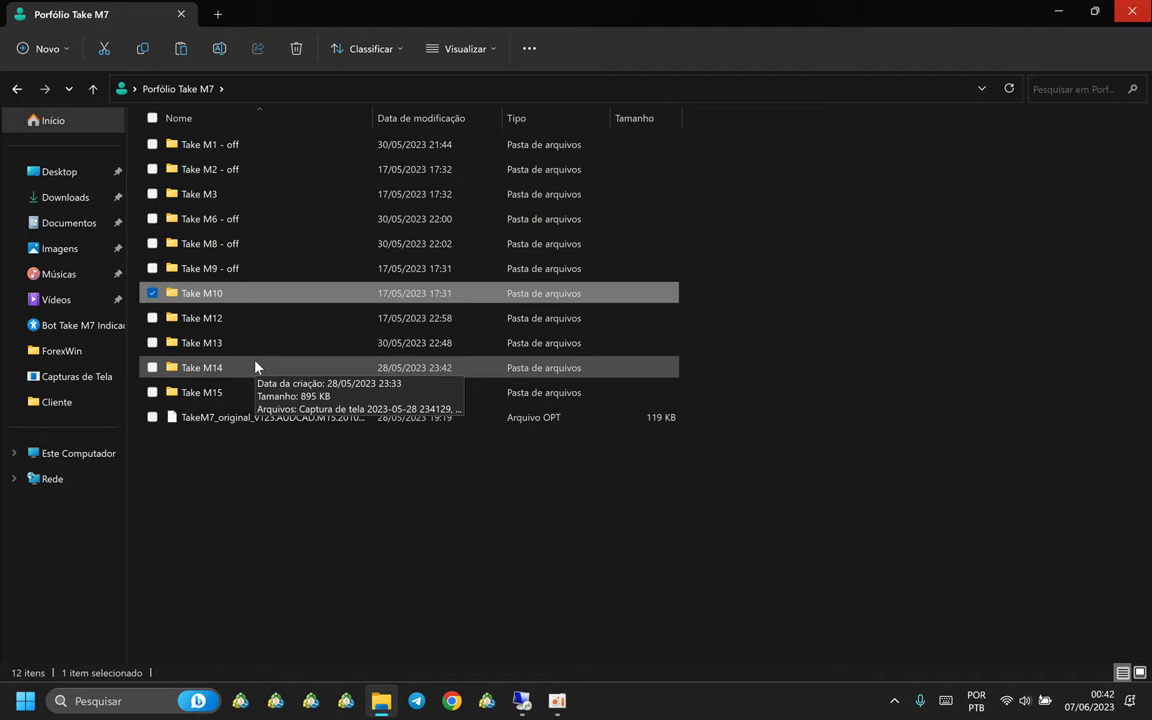
pyautogui.click(334, 483)
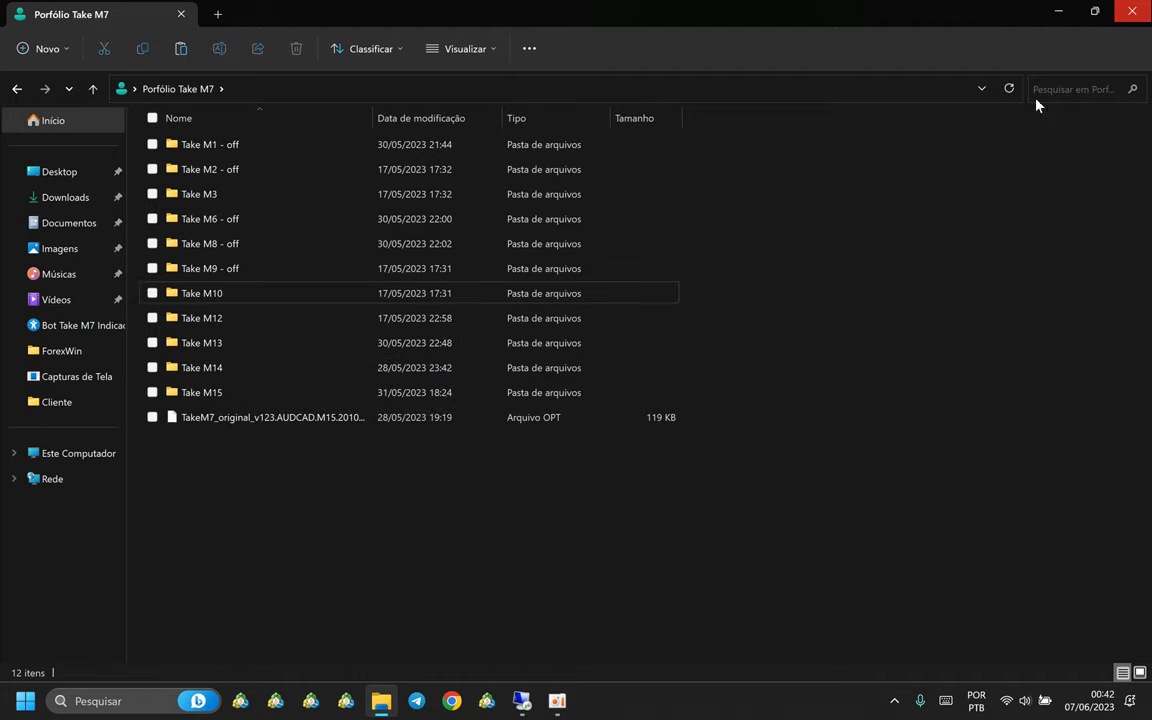
pyautogui.click(1140, 10)
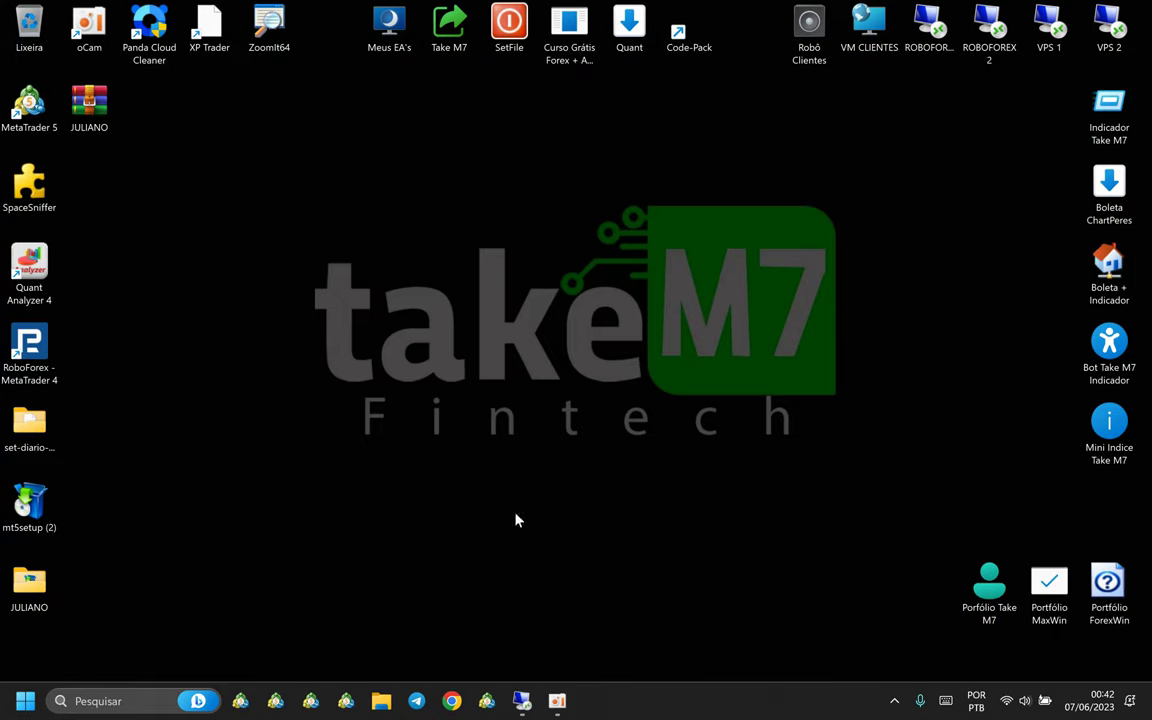
# Step: Switch to the remote VPS session and close its Take M10 folder window
pyautogui.click(521, 700)
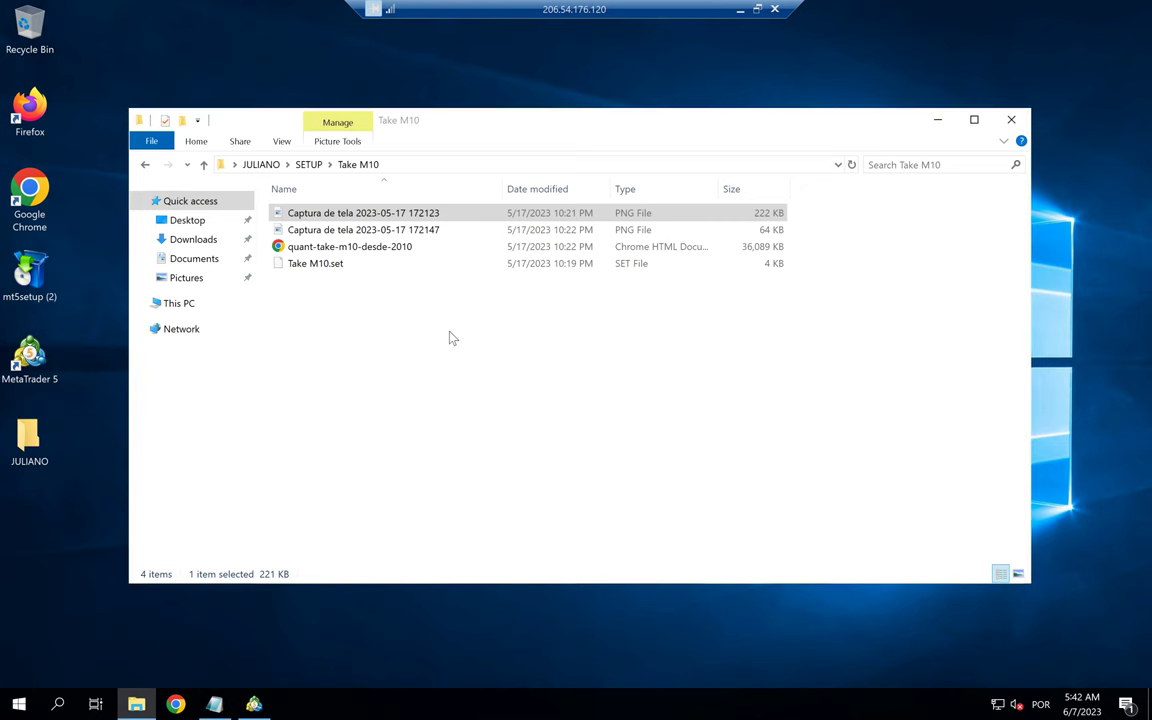
pyautogui.click(590, 275)
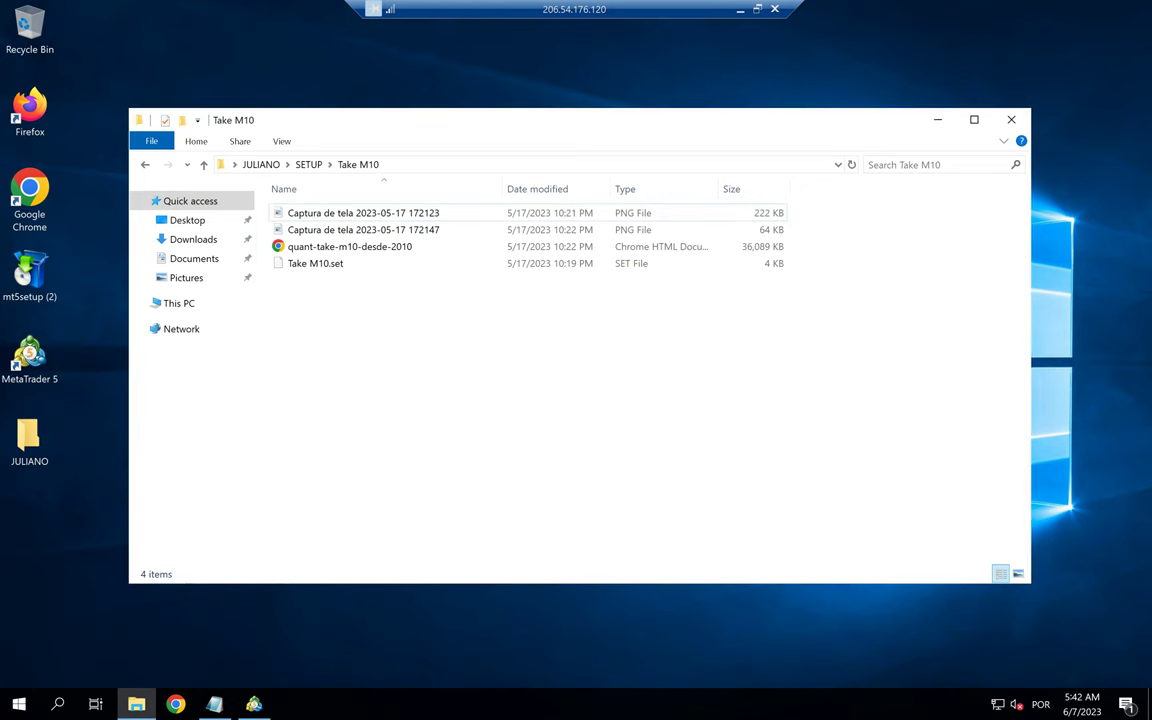
pyautogui.click(1011, 119)
pyautogui.click(138, 419)
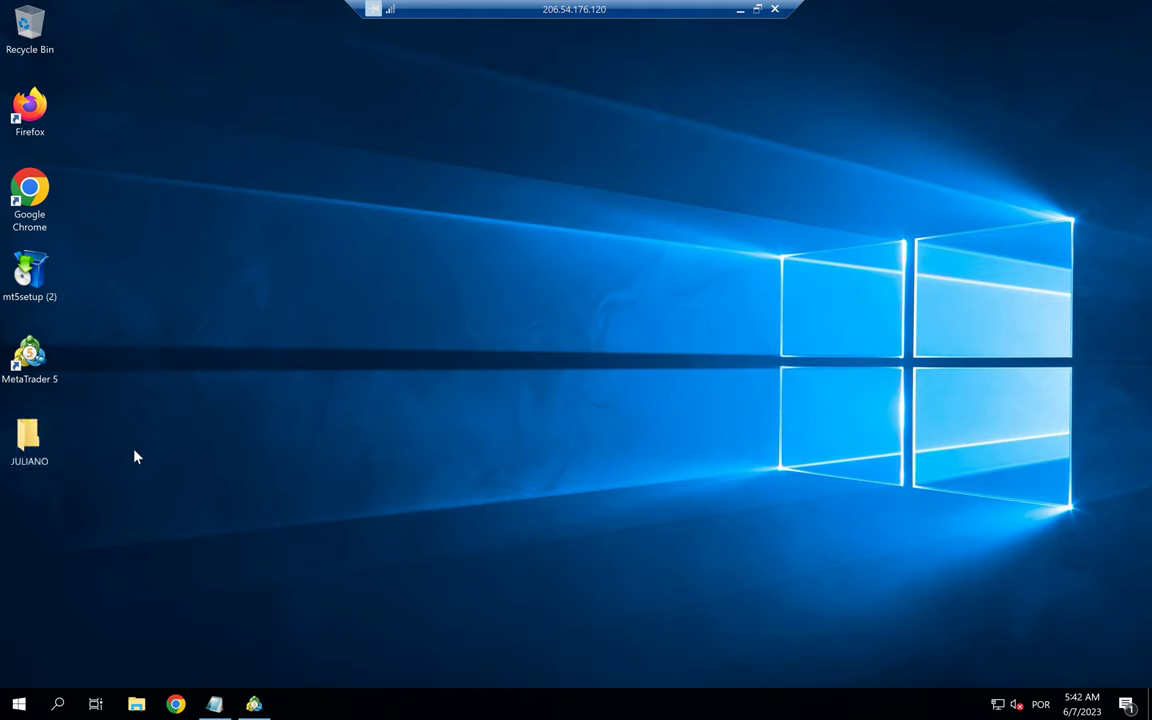
# Step: Launch the mt5setup (2) installer on the VPS desktop and open its installation settings
pyautogui.doubleClick(30, 268)
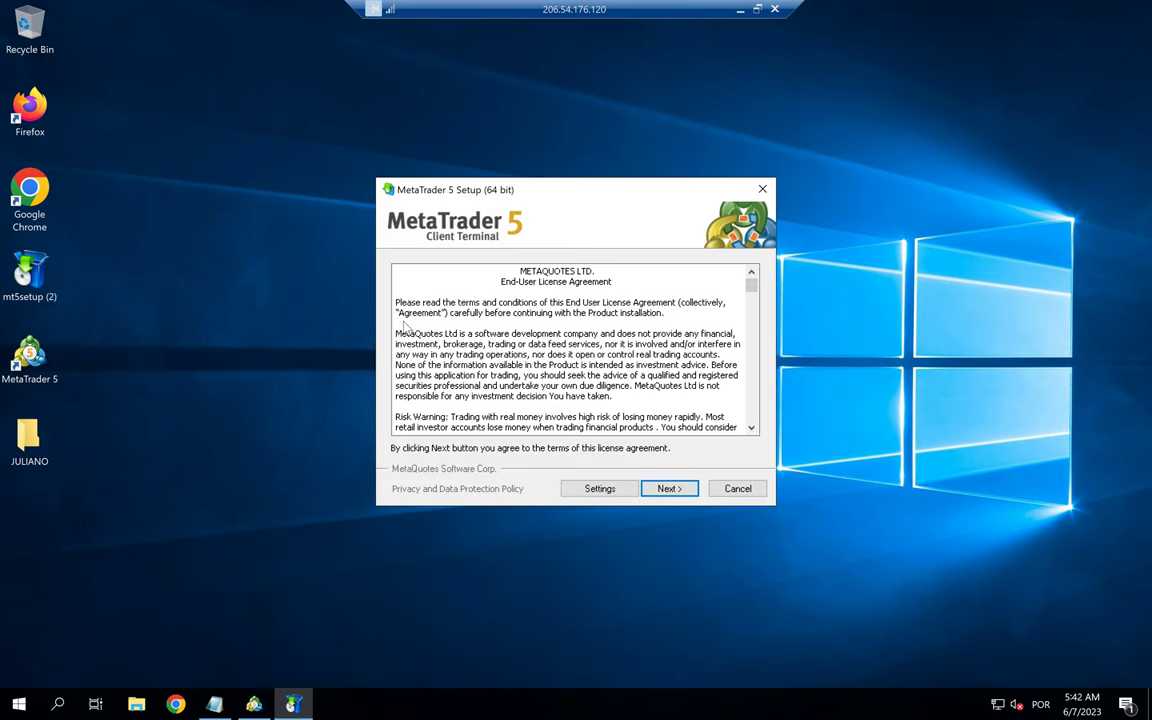
pyautogui.moveTo(579, 190); pyautogui.dragTo(578, 185)
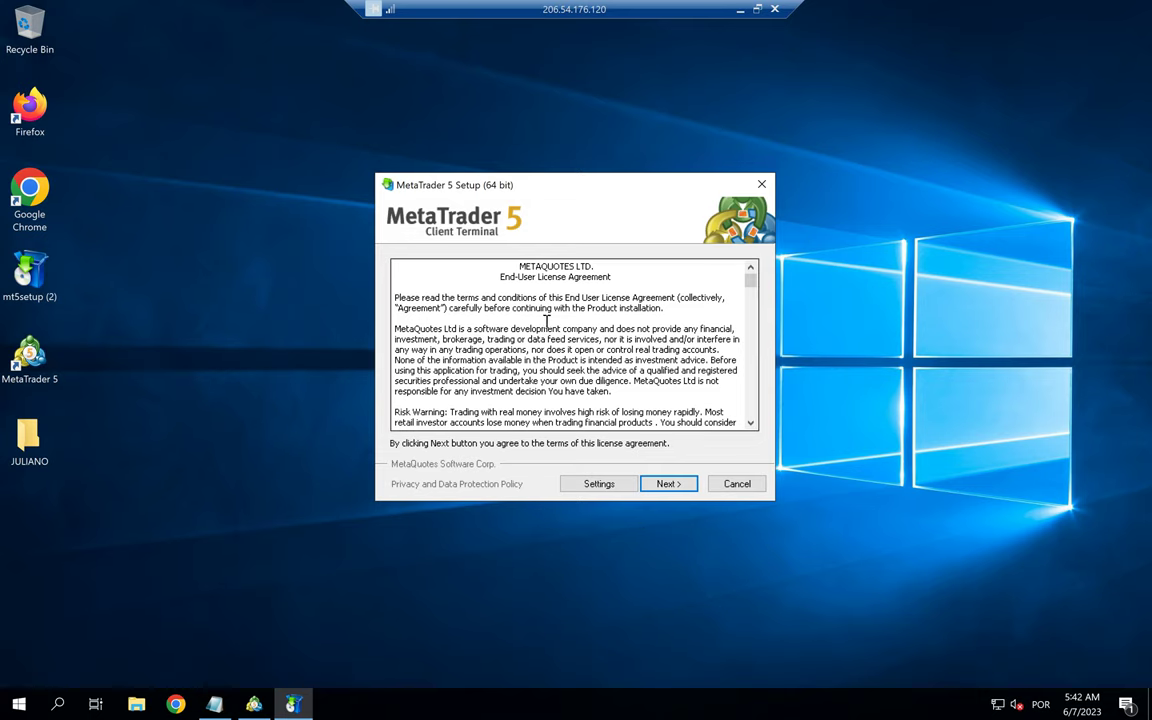
pyautogui.press('Return')
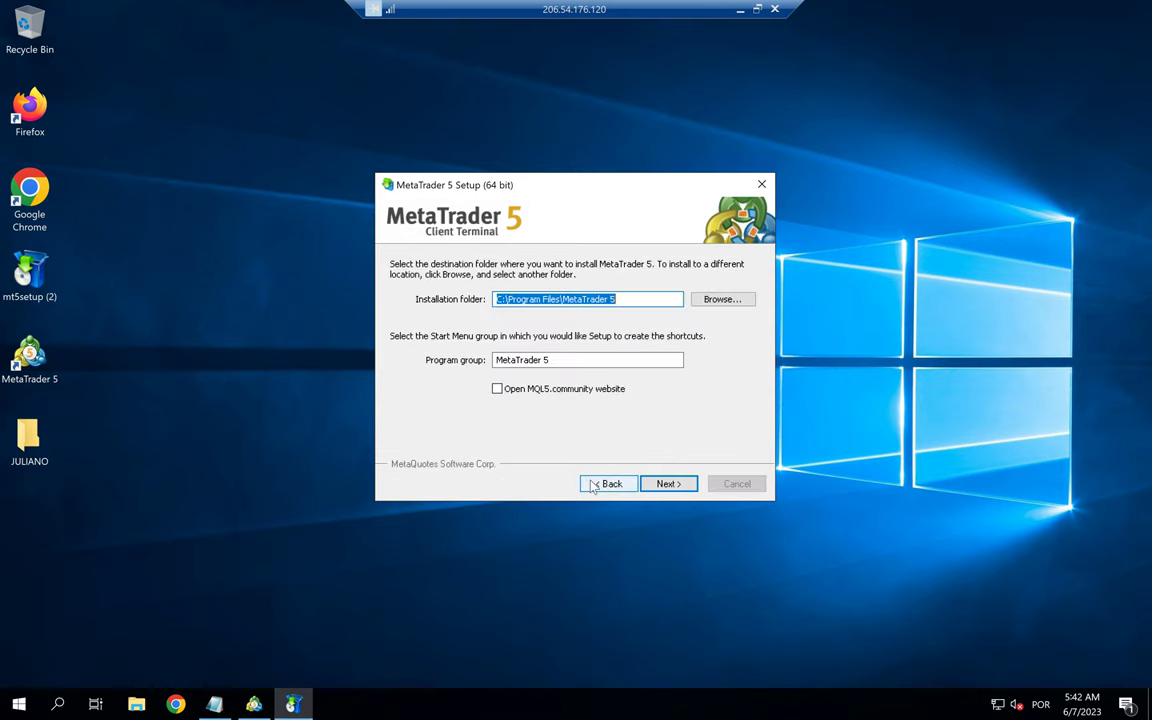
pyautogui.click(590, 483)
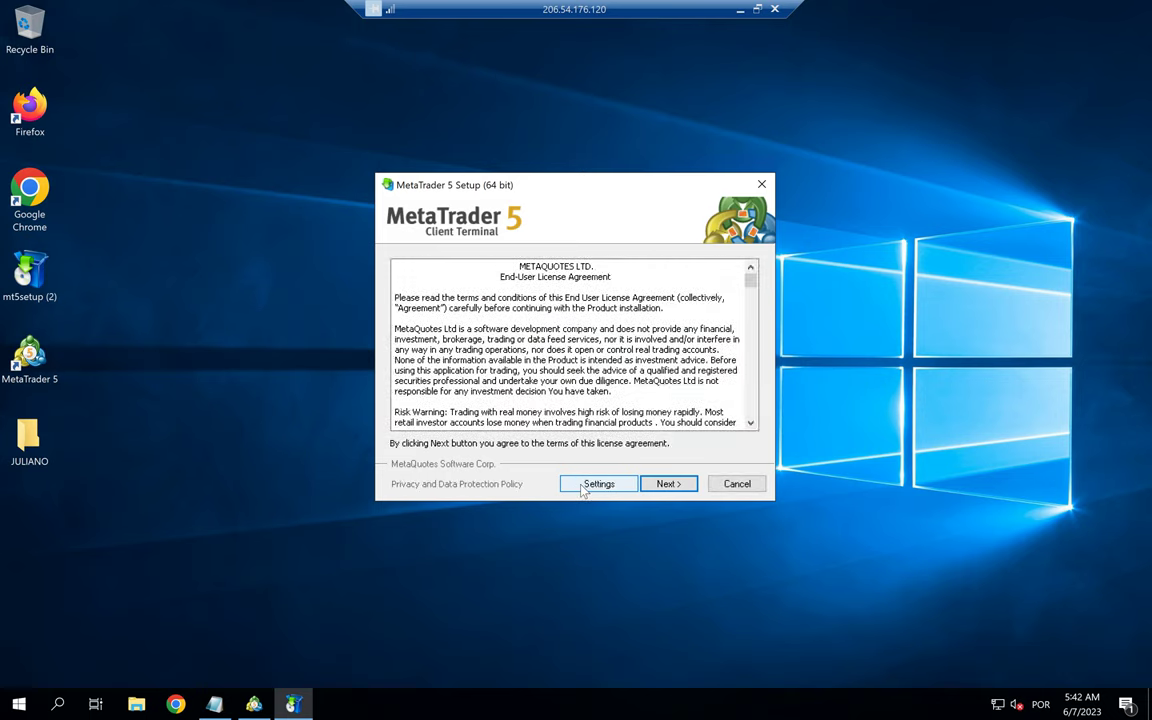
pyautogui.click(595, 484)
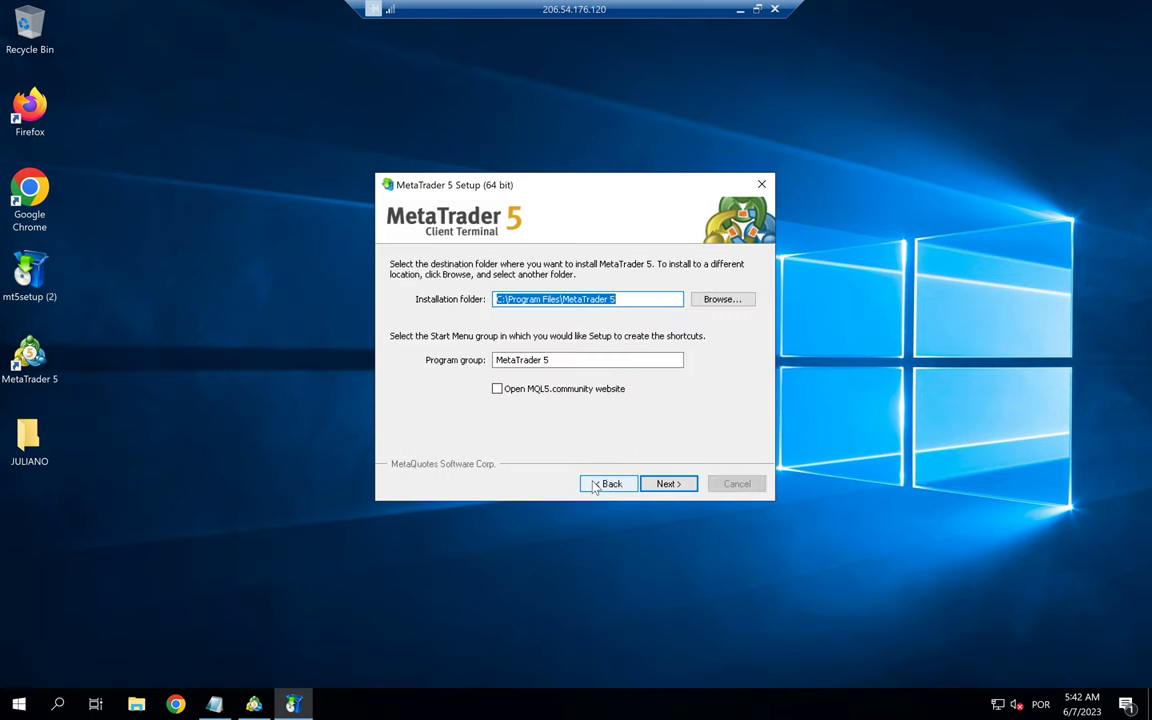
# Step: Set the program group and installation folder names to MetaTrader 5 - conta 2, and complete the installation
pyautogui.click(565, 360)
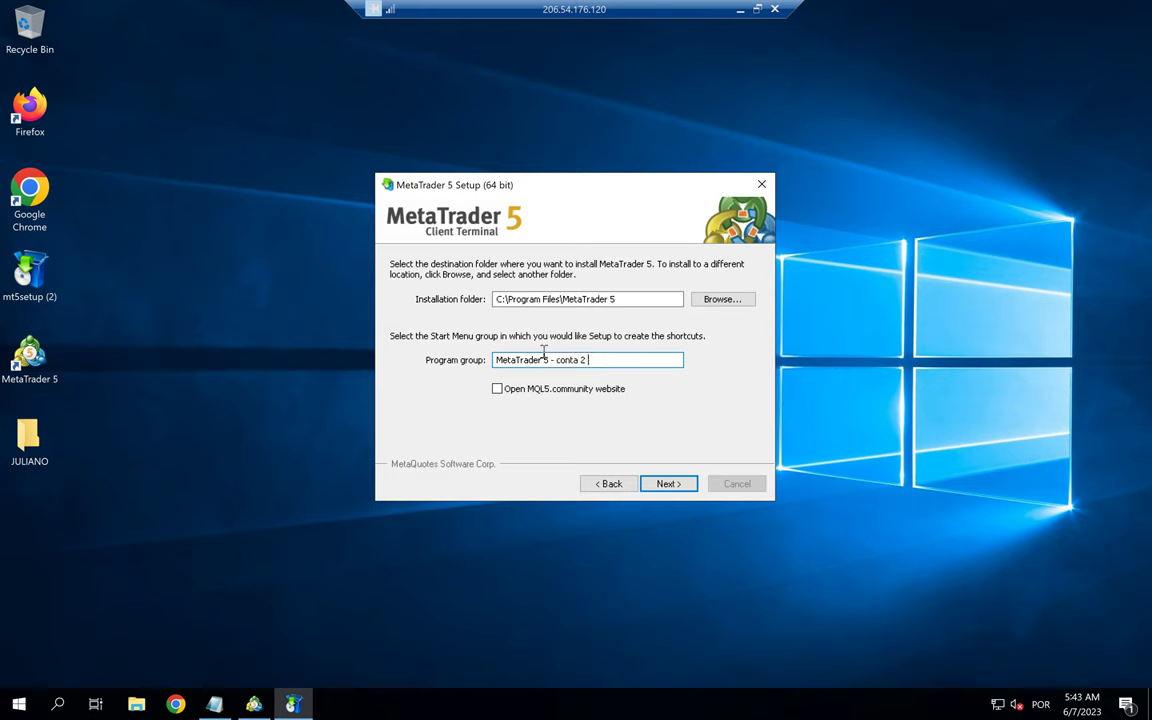
pyautogui.click(635, 298)
pyautogui.click(663, 484)
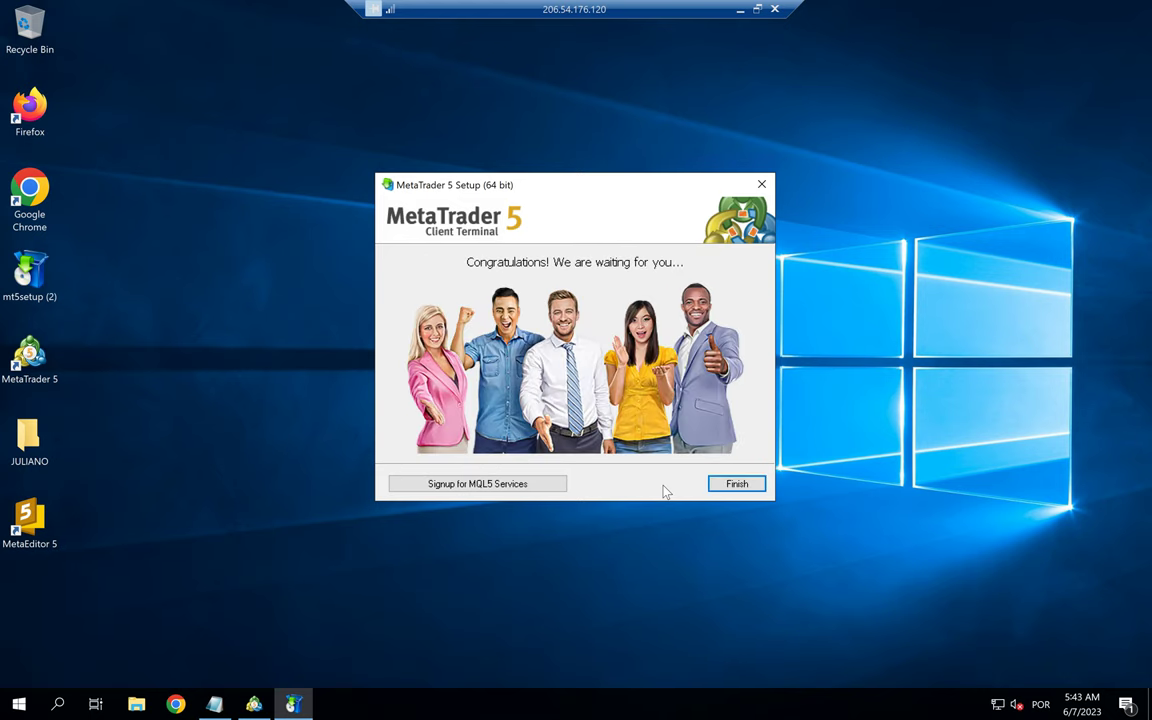
pyautogui.click(737, 484)
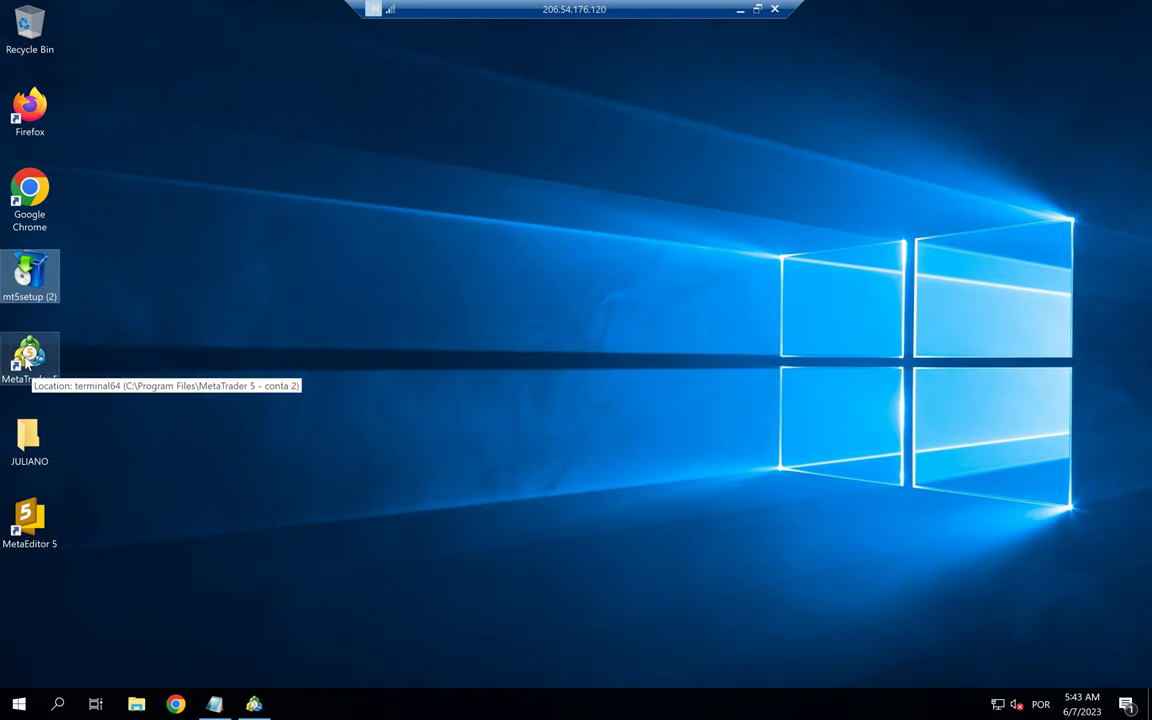
# Step: Delete the MetaEditor 5 shortcut from the VPS desktop and maximize the newly launched MetaTrader 5 window
pyautogui.click(108, 385)
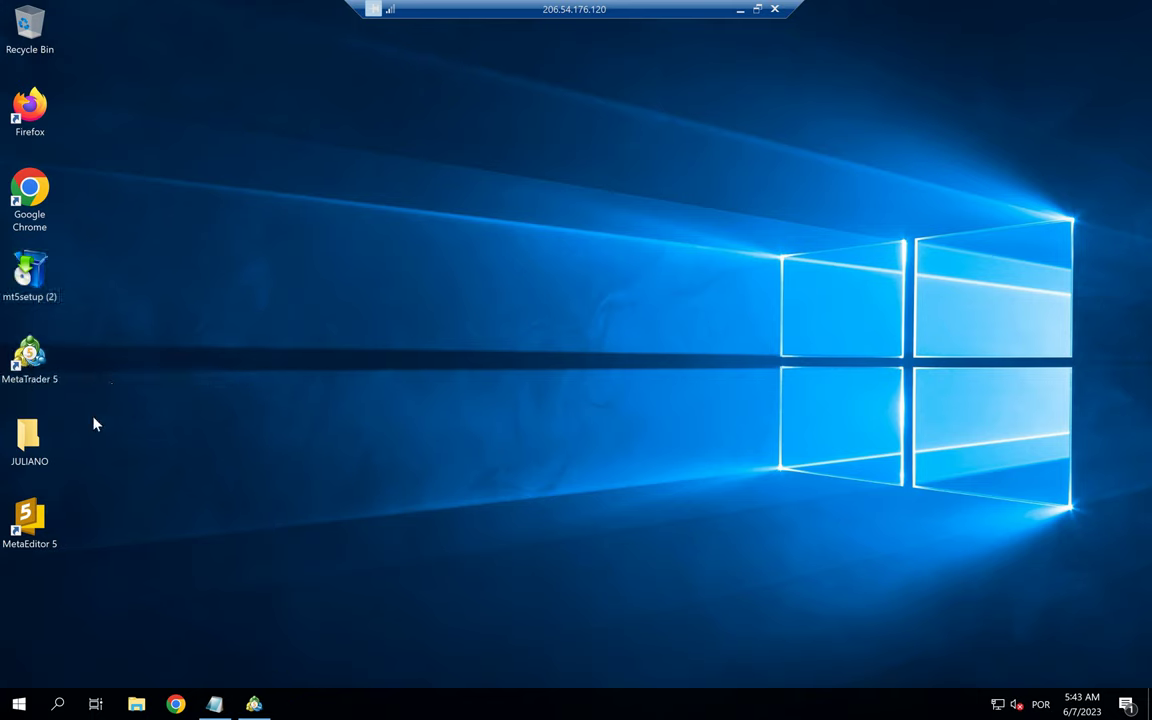
pyautogui.click(30, 517)
pyautogui.press('Delete')
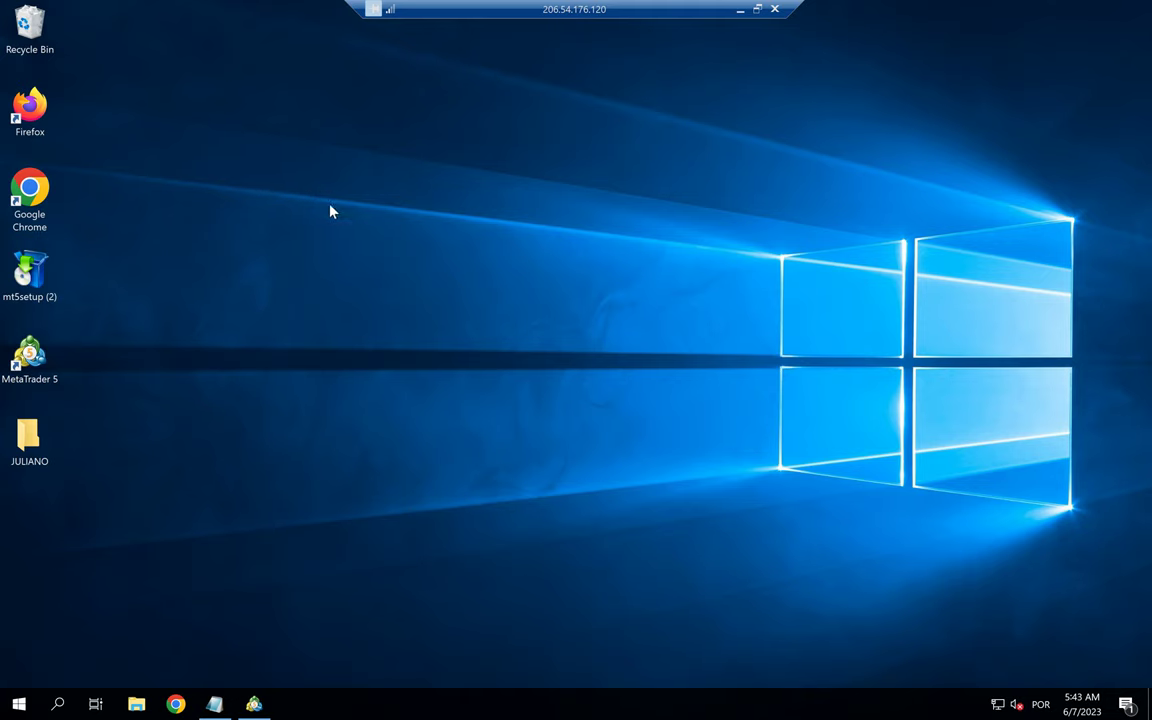
pyautogui.rightClick(308, 181)
pyautogui.click(346, 233)
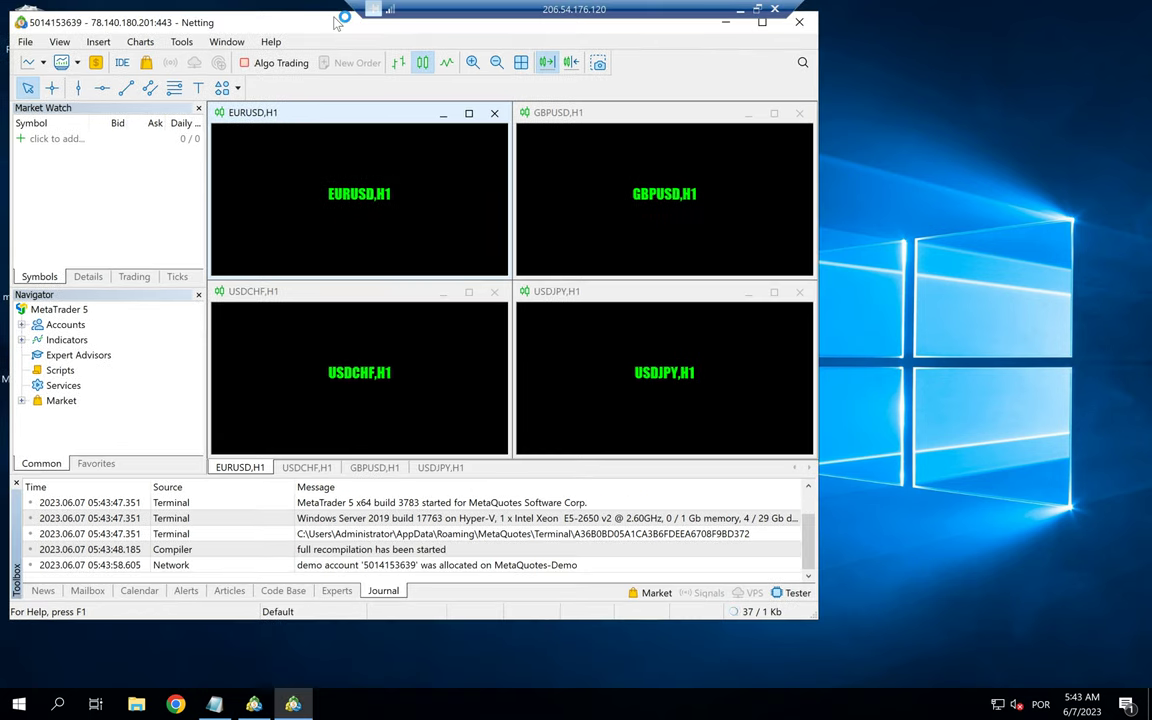
pyautogui.click(761, 27)
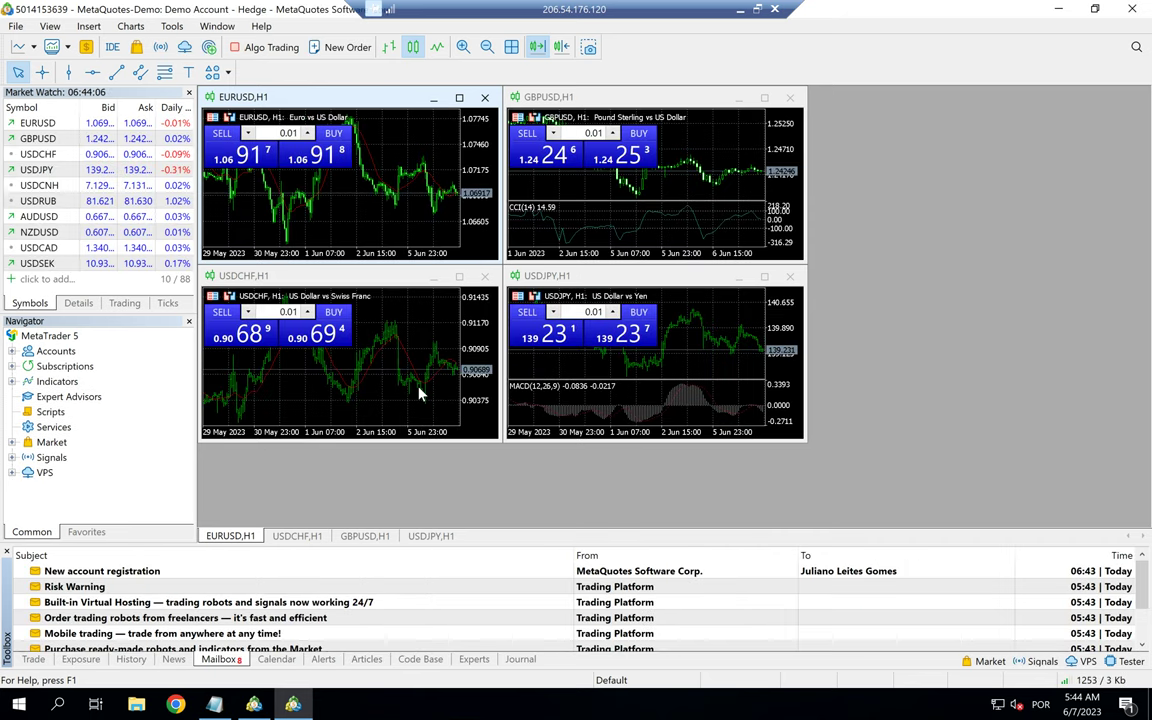
# Step: Minimize the remote session and copy the account number and password lines from the local Notepad note
pyautogui.click(740, 9)
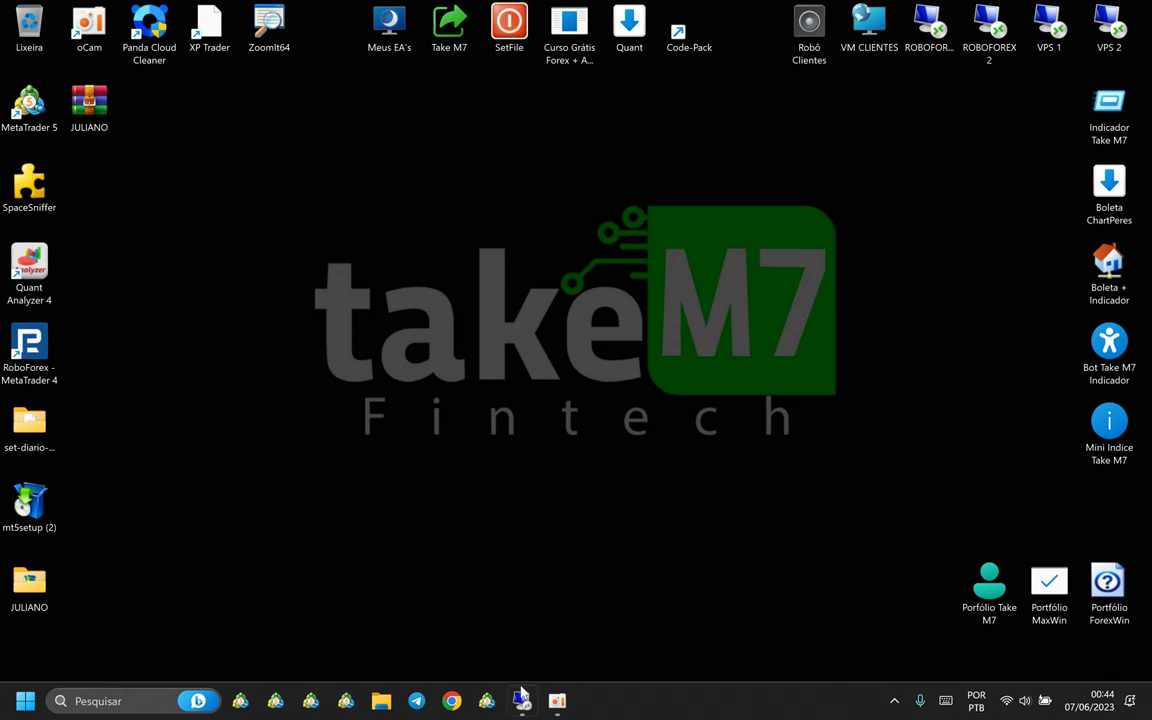
pyautogui.moveTo(528, 703)
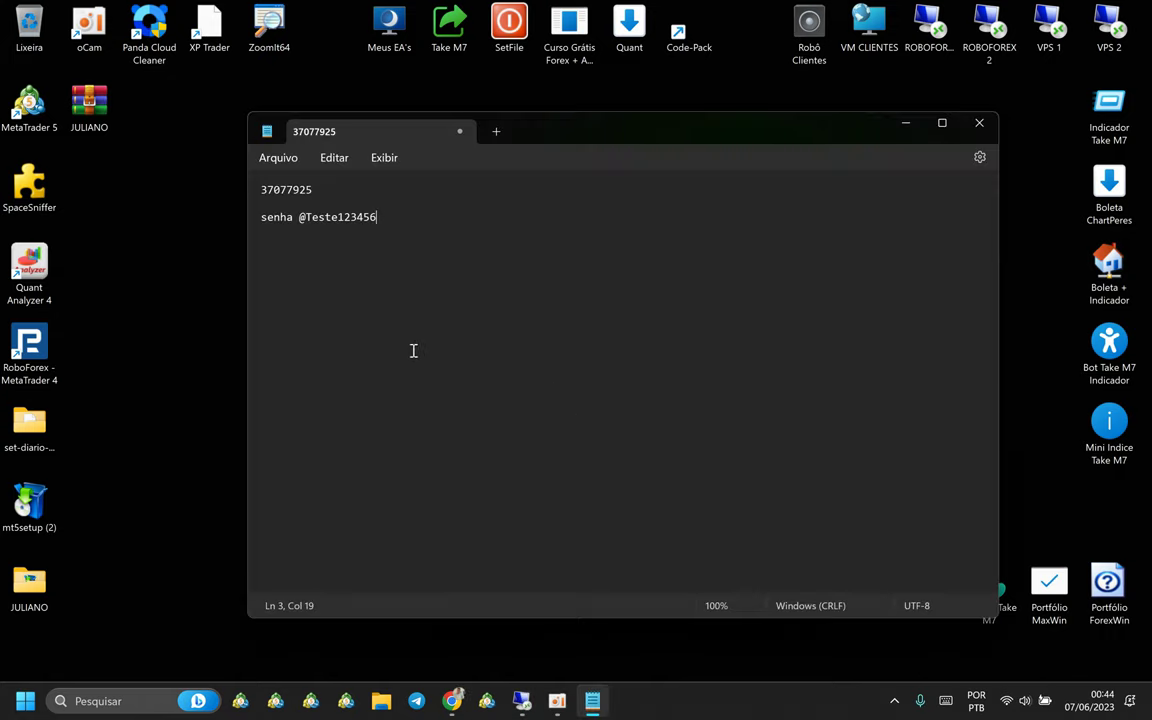
pyautogui.moveTo(366, 242); pyautogui.dragTo(257, 180)
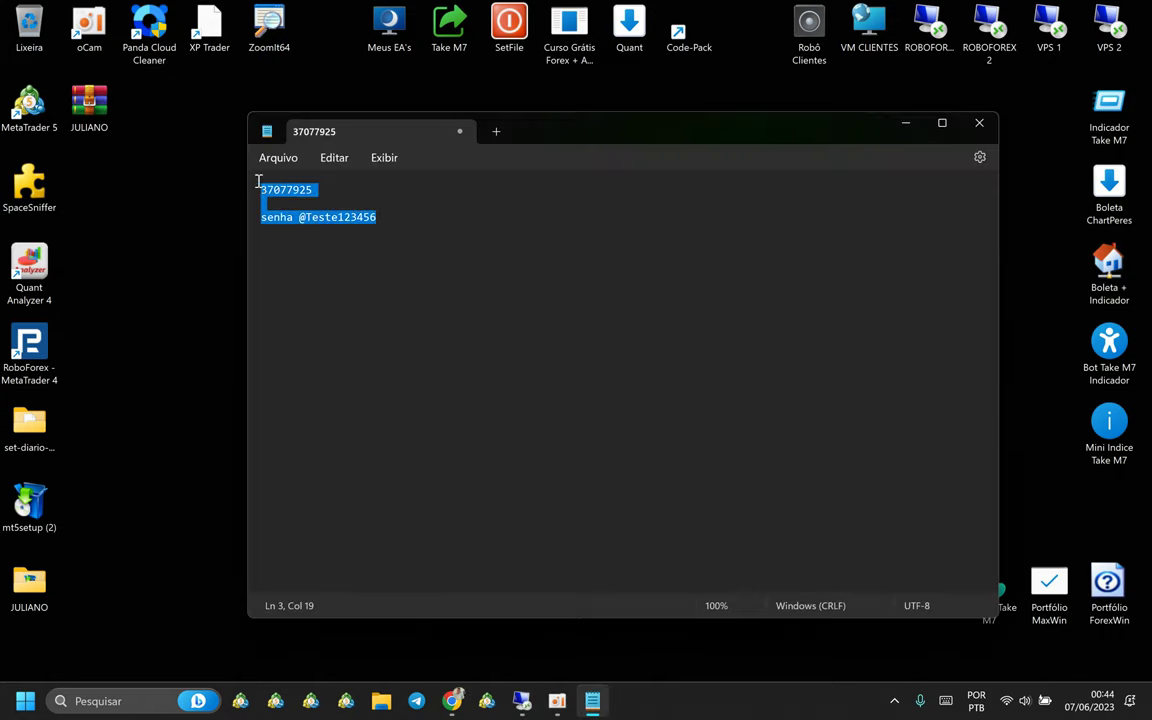
pyautogui.rightClick(287, 189)
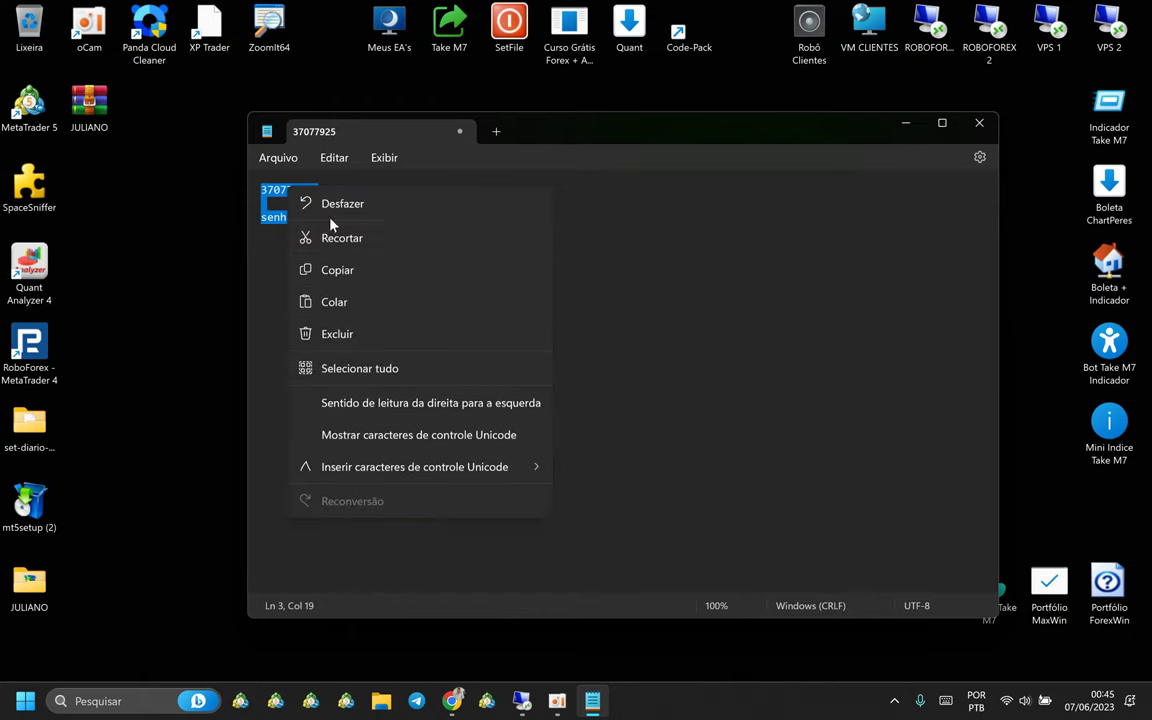
pyautogui.click(337, 270)
pyautogui.click(388, 210)
pyautogui.moveTo(390, 216); pyautogui.dragTo(272, 216)
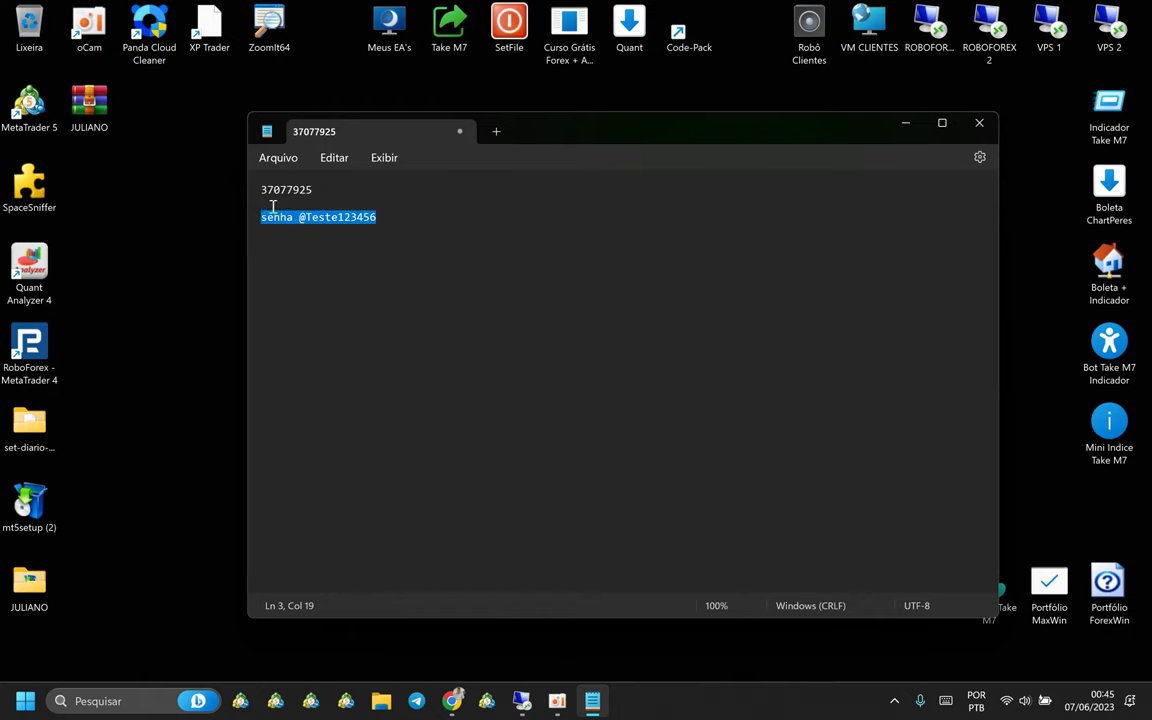
pyautogui.click(446, 225)
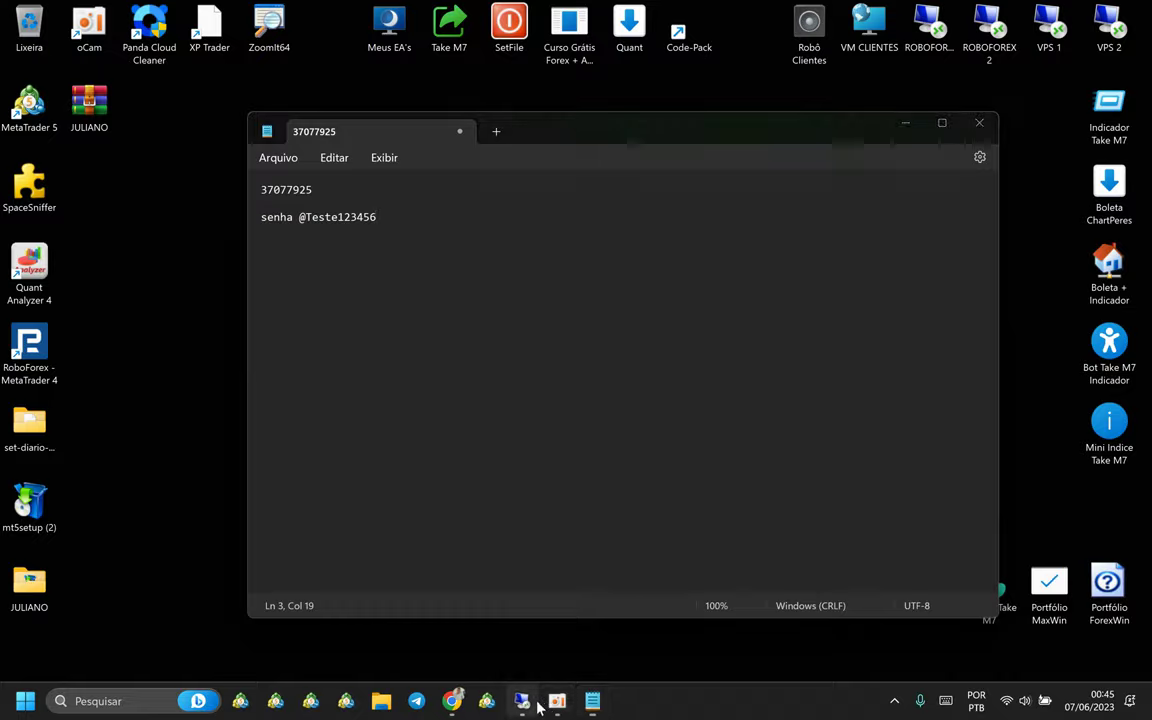
# Step: Return to the VPS, open a new Notepad document, and paste the account number and password with blank lines below
pyautogui.click(521, 701)
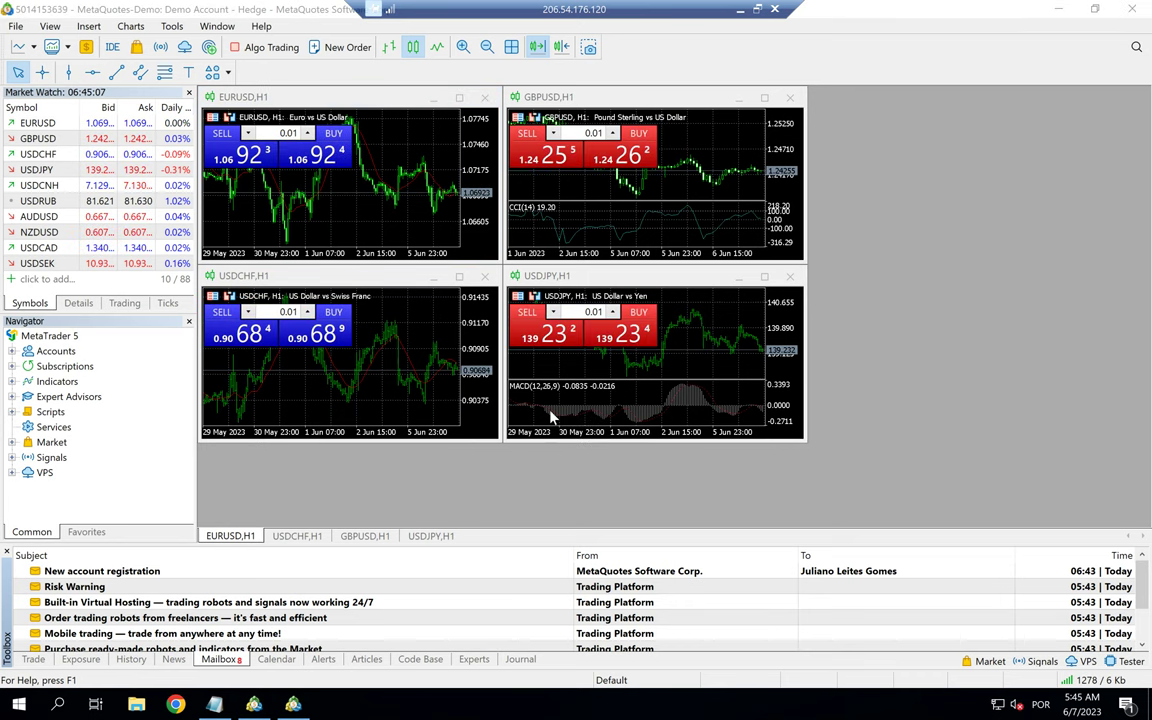
pyautogui.press('super')
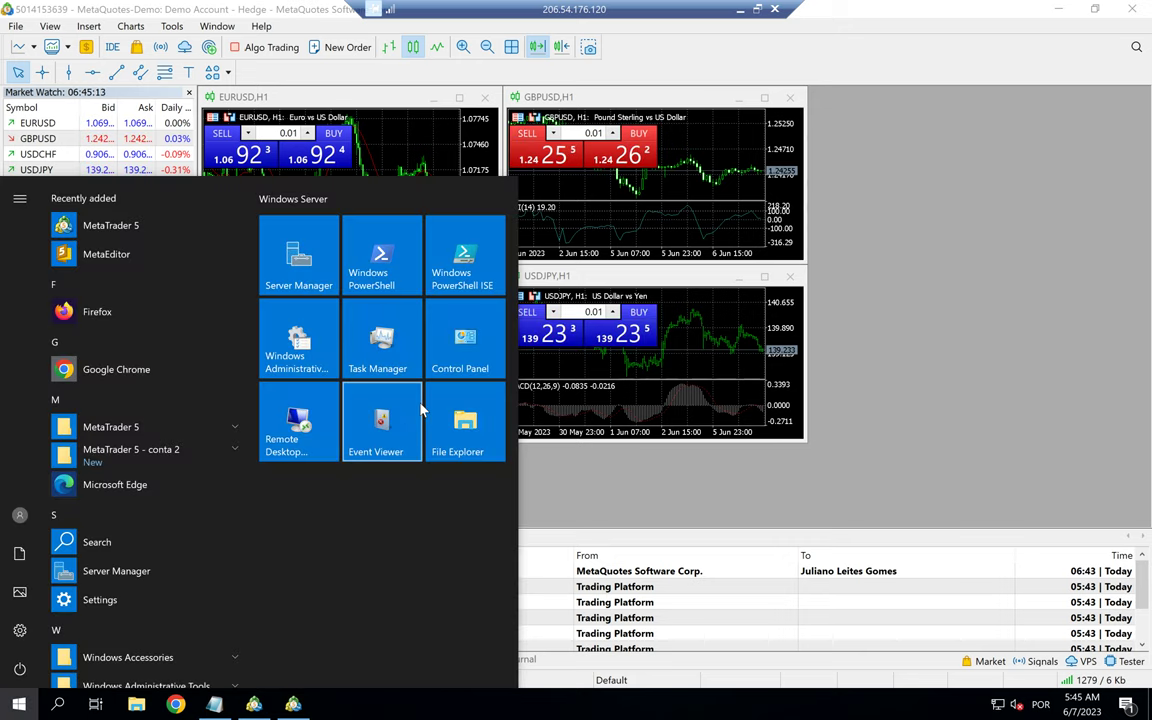
pyautogui.write('note')
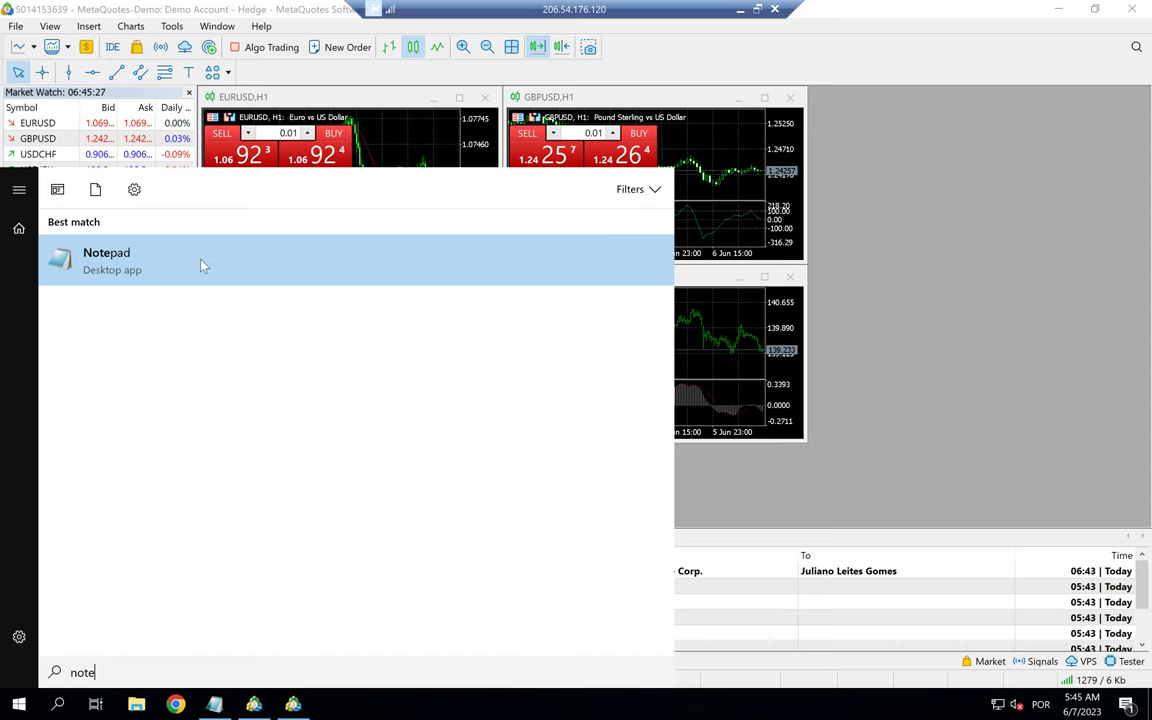
pyautogui.click(202, 266)
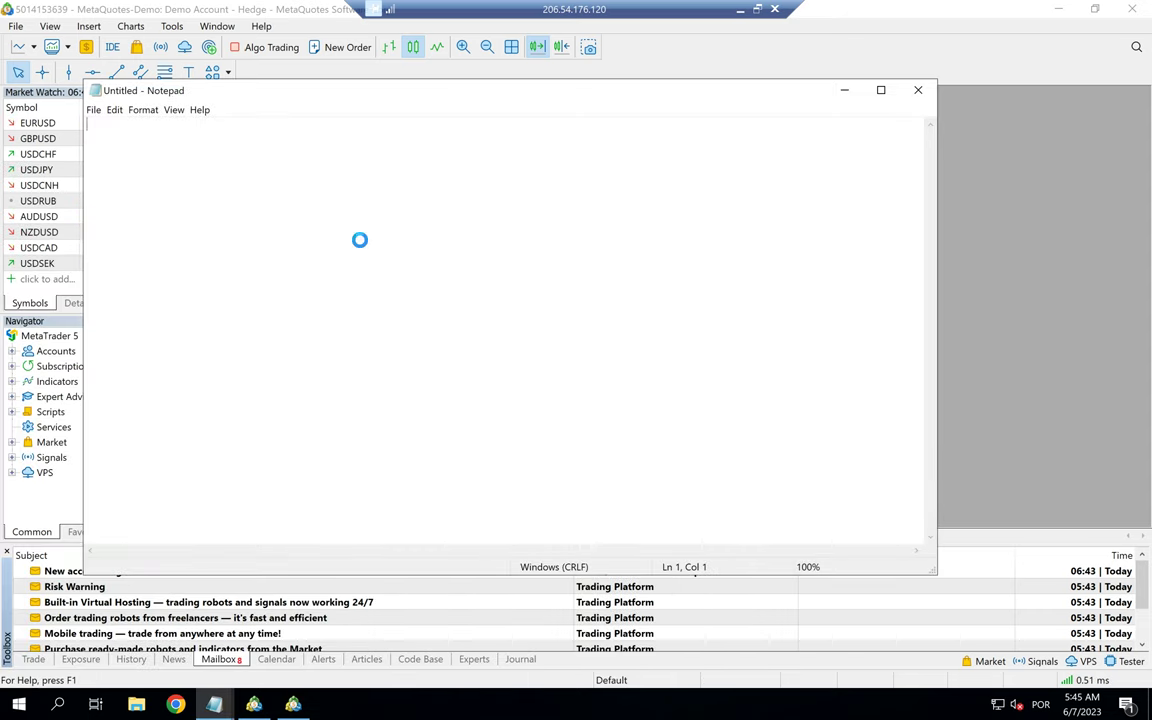
pyautogui.hotkey('ctrl', 'v')
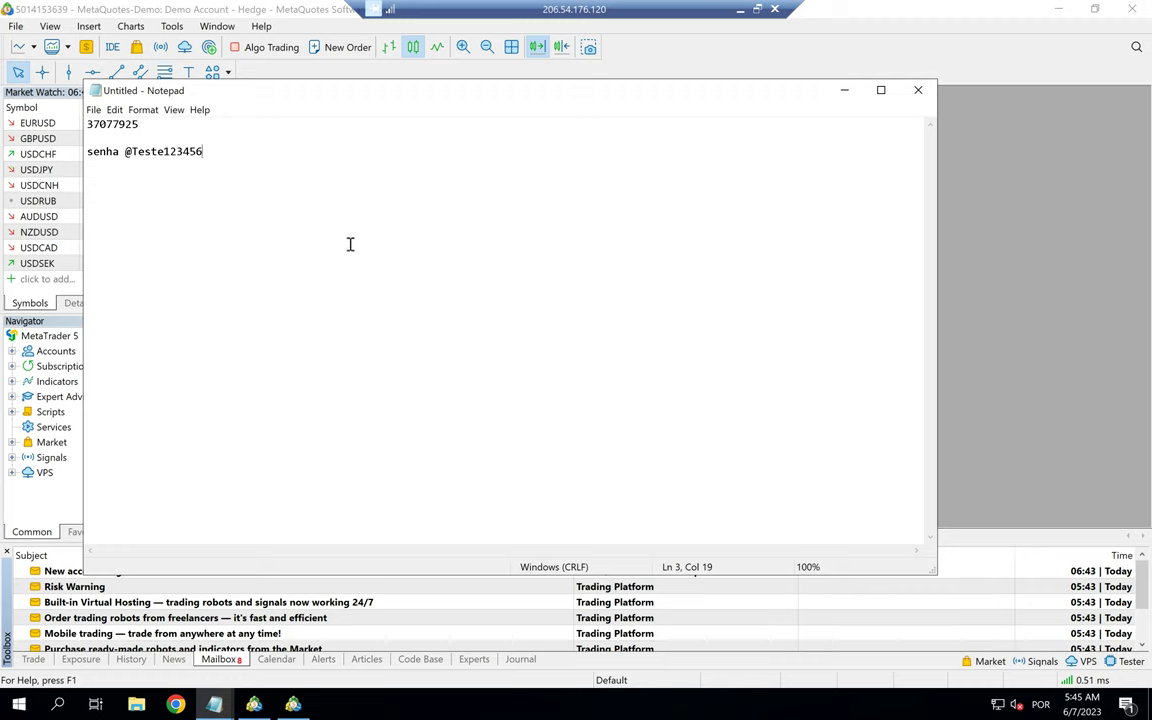
pyautogui.press('Return')
pyautogui.press('Return')
pyautogui.press('Return')
# Step: Return to MetaTrader 5 and close the EURUSD, USDCHF, GBPUSD and USDJPY H1 charts
pyautogui.click(1033, 193)
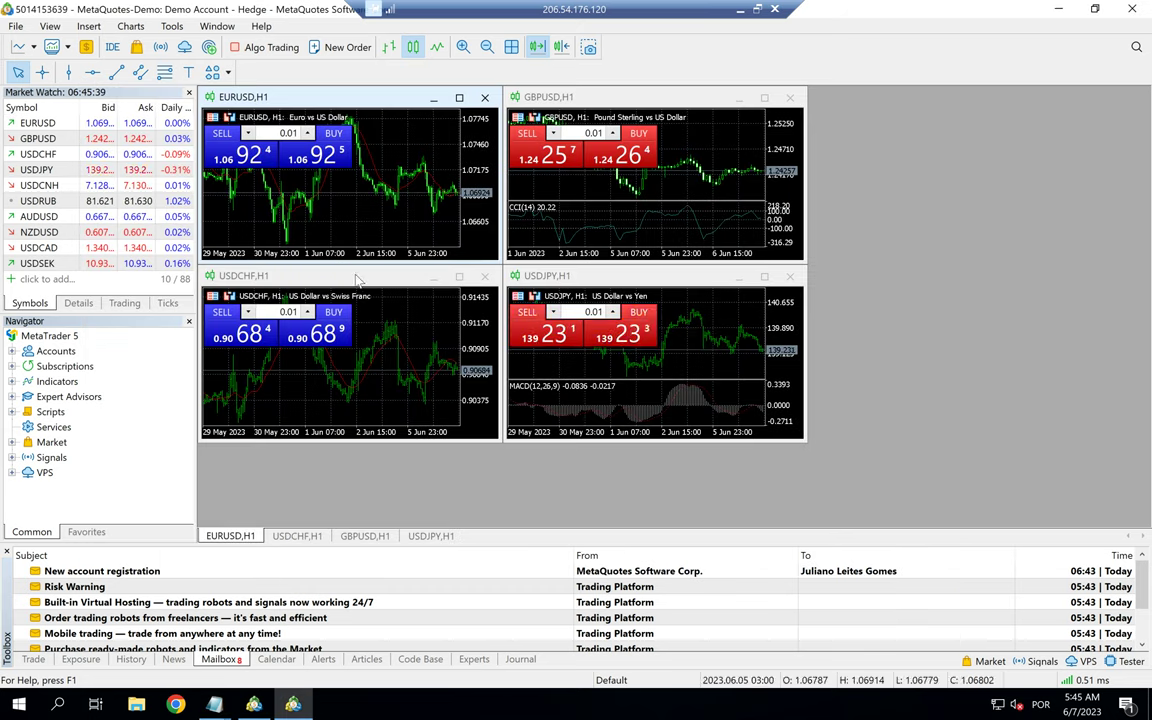
pyautogui.click(485, 100)
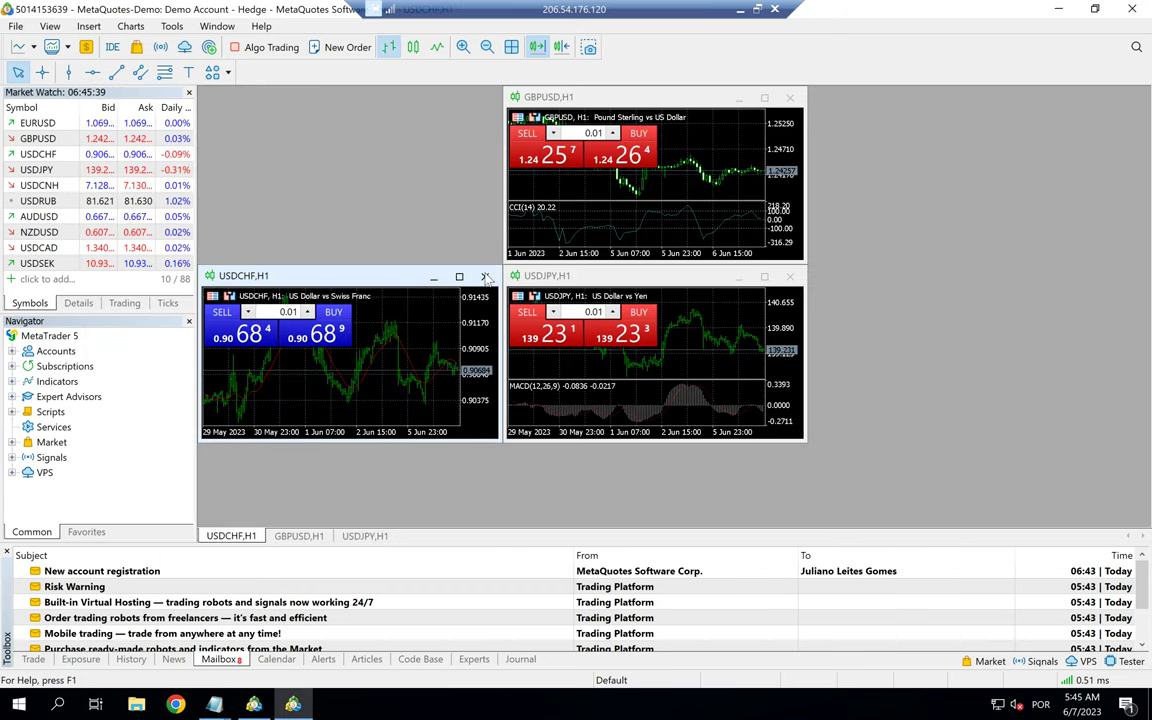
pyautogui.click(485, 276)
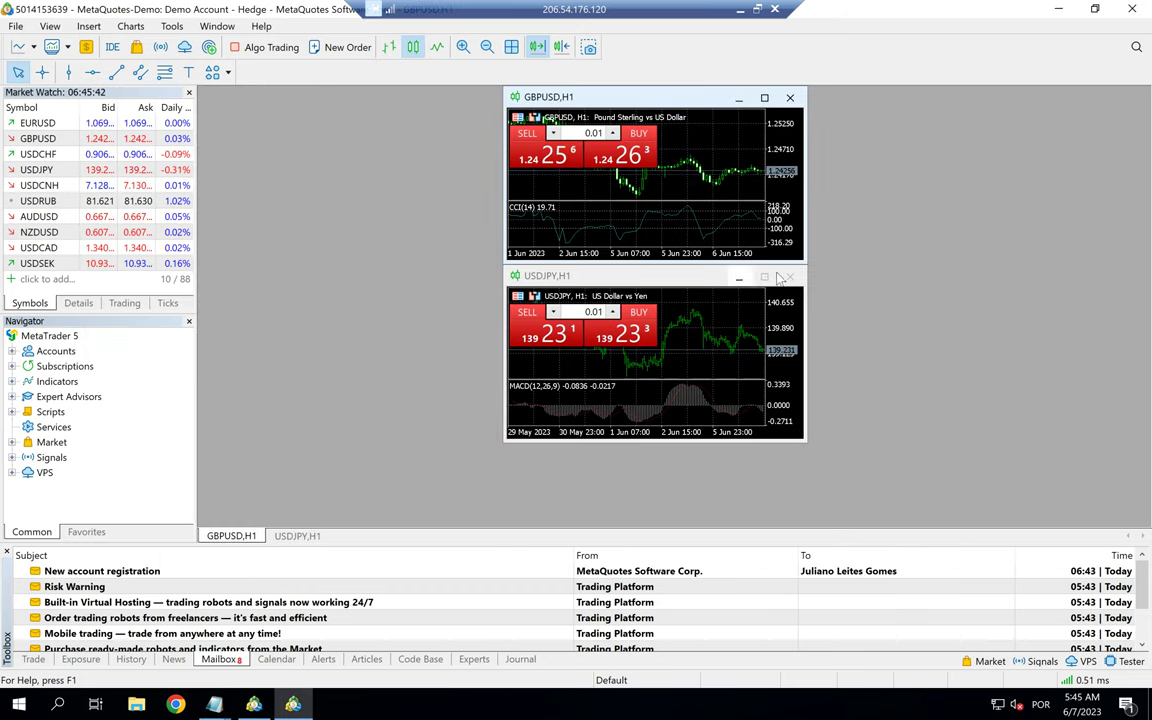
pyautogui.click(790, 97)
pyautogui.click(790, 276)
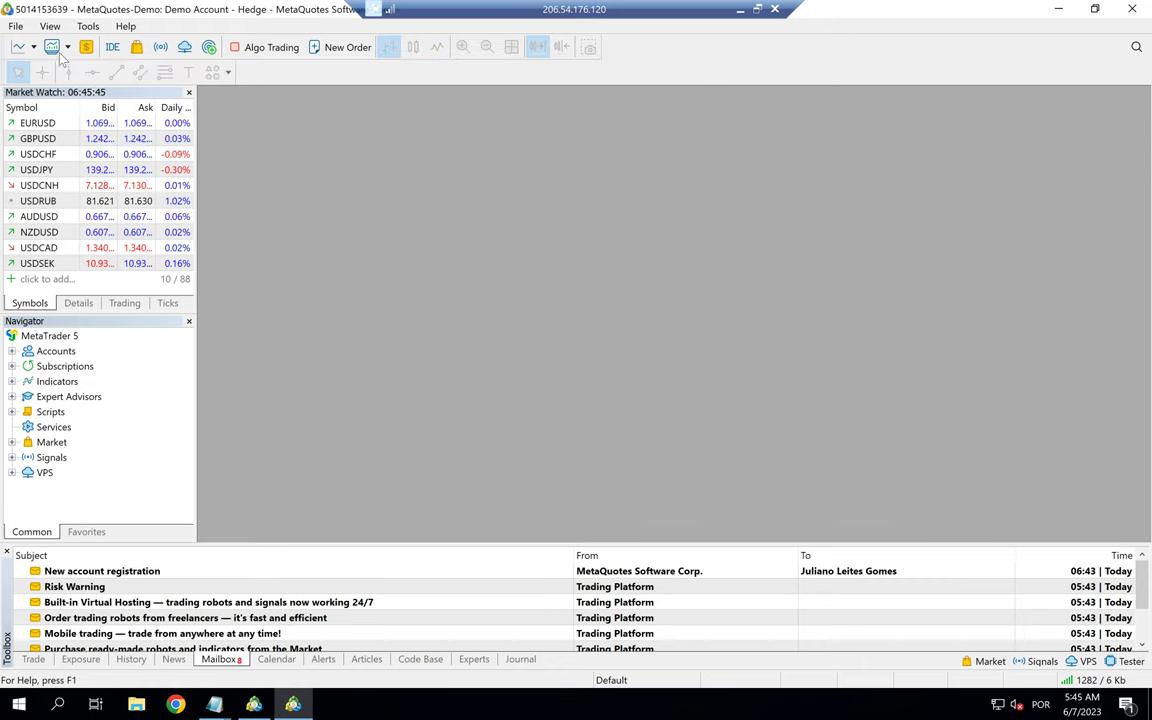
# Step: Begin opening an account, find the company roboforex, select RoboMarkets Ltd and choose to connect with an existing trade account
pyautogui.click(16, 27)
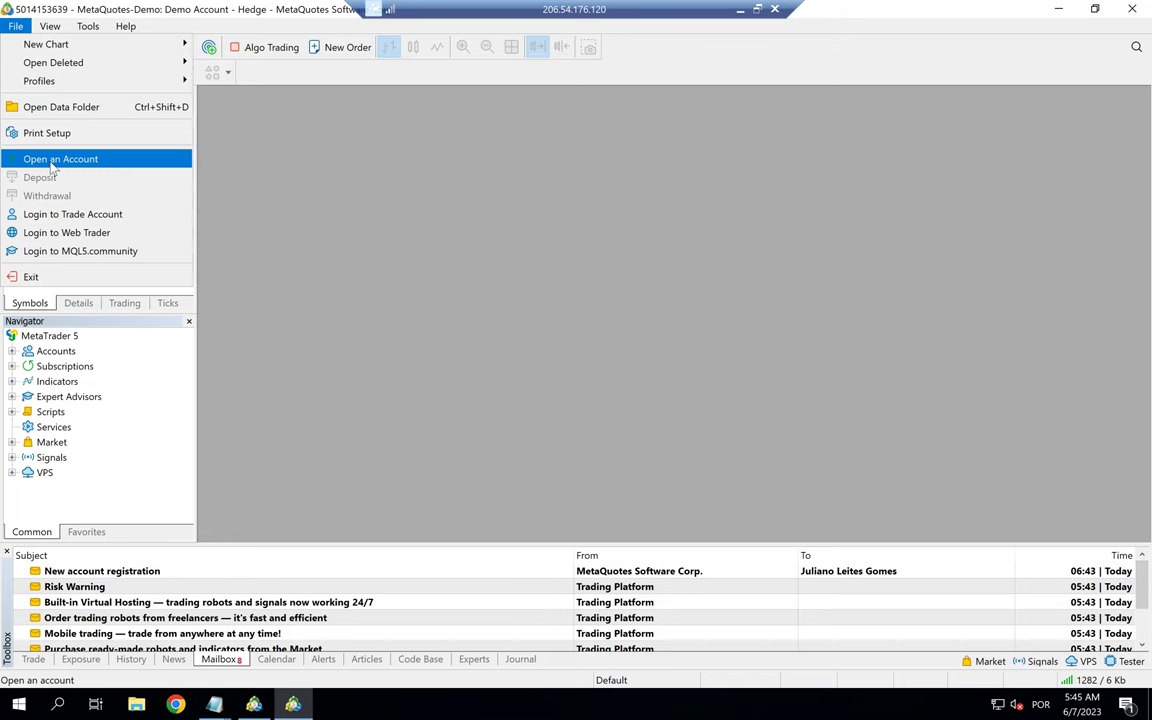
pyautogui.click(84, 169)
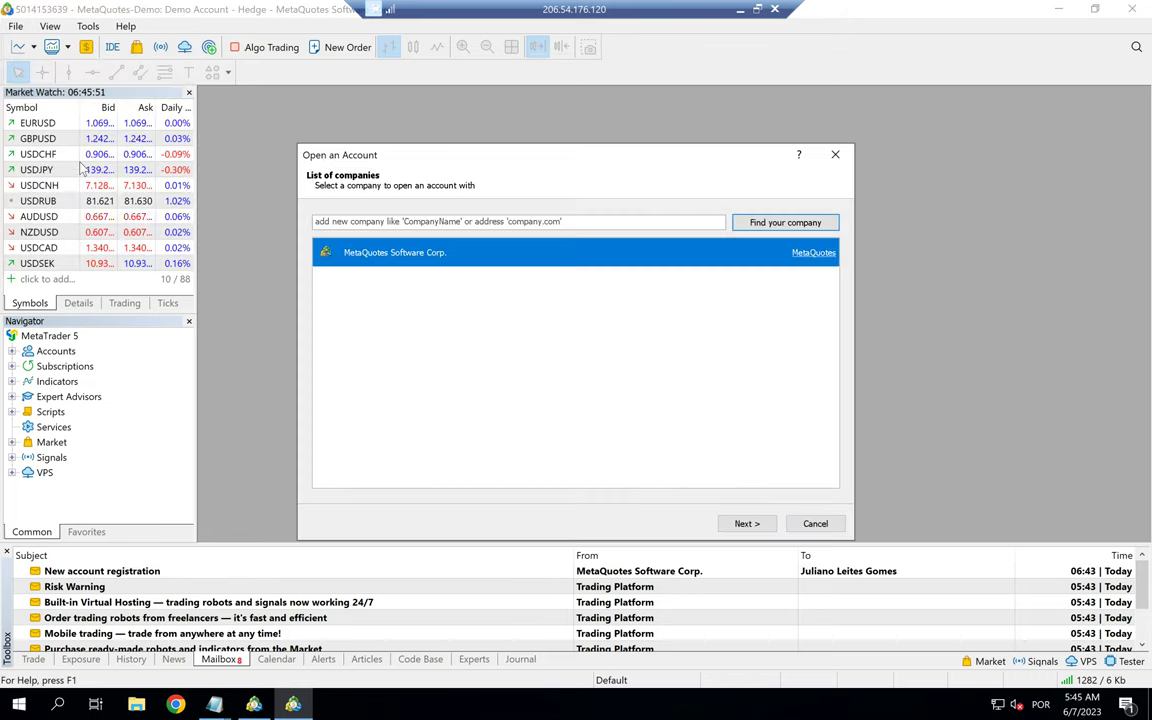
pyautogui.click(457, 222)
pyautogui.write('roboforex')
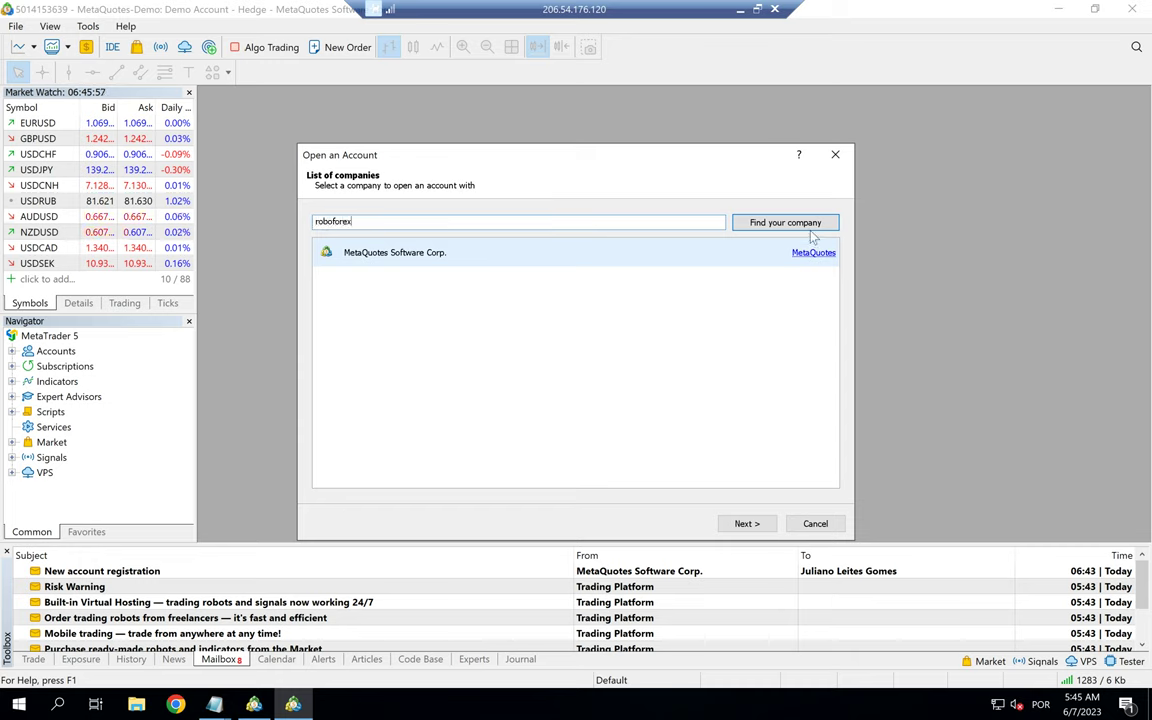
pyautogui.press('Return')
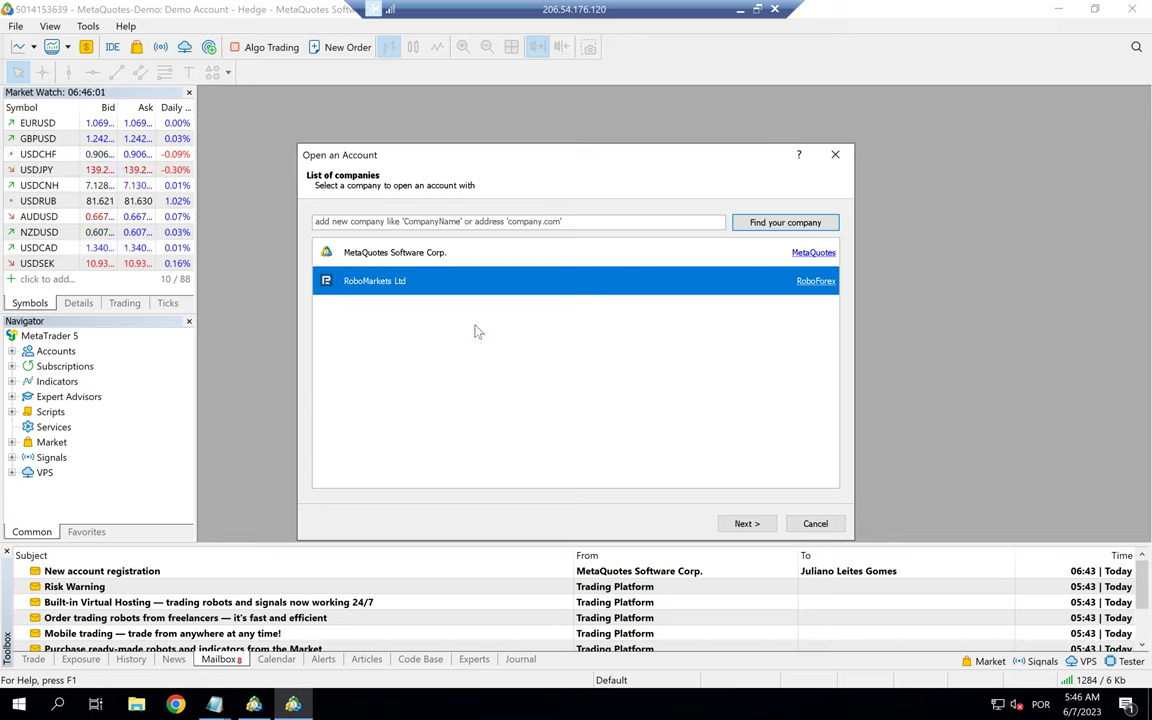
pyautogui.click(747, 529)
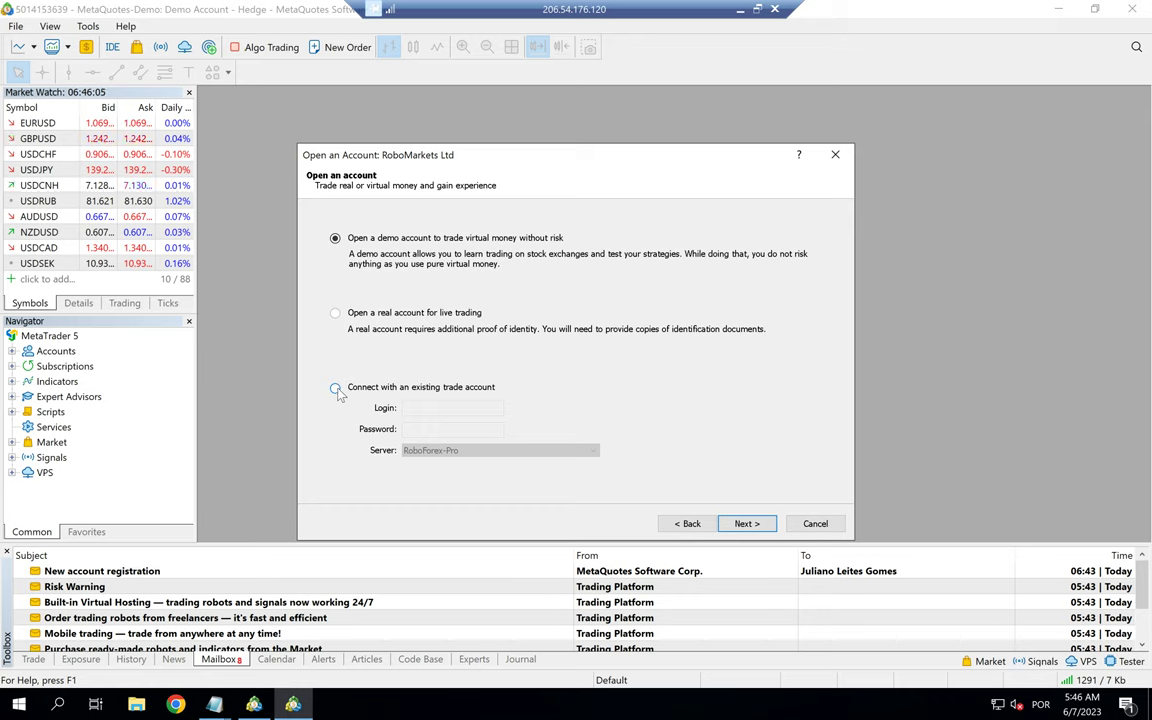
pyautogui.click(336, 389)
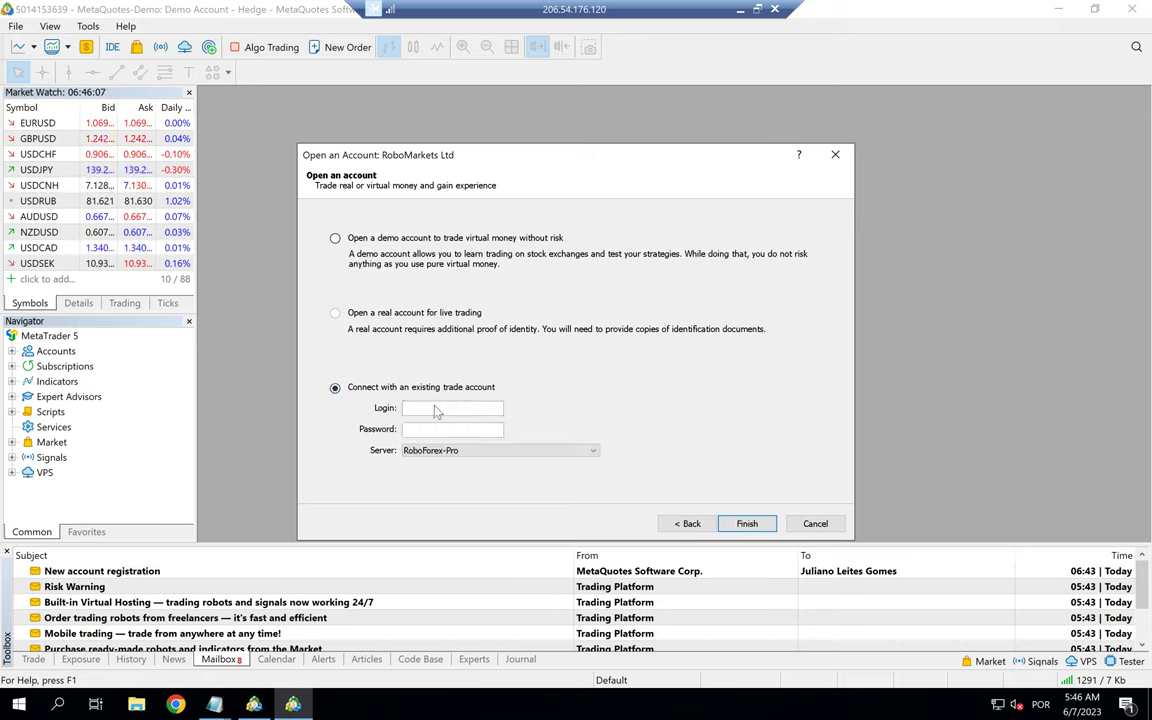
# Step: Copy the account number from the second untitled Notepad note and paste it as the login of the existing account
pyautogui.click(229, 710)
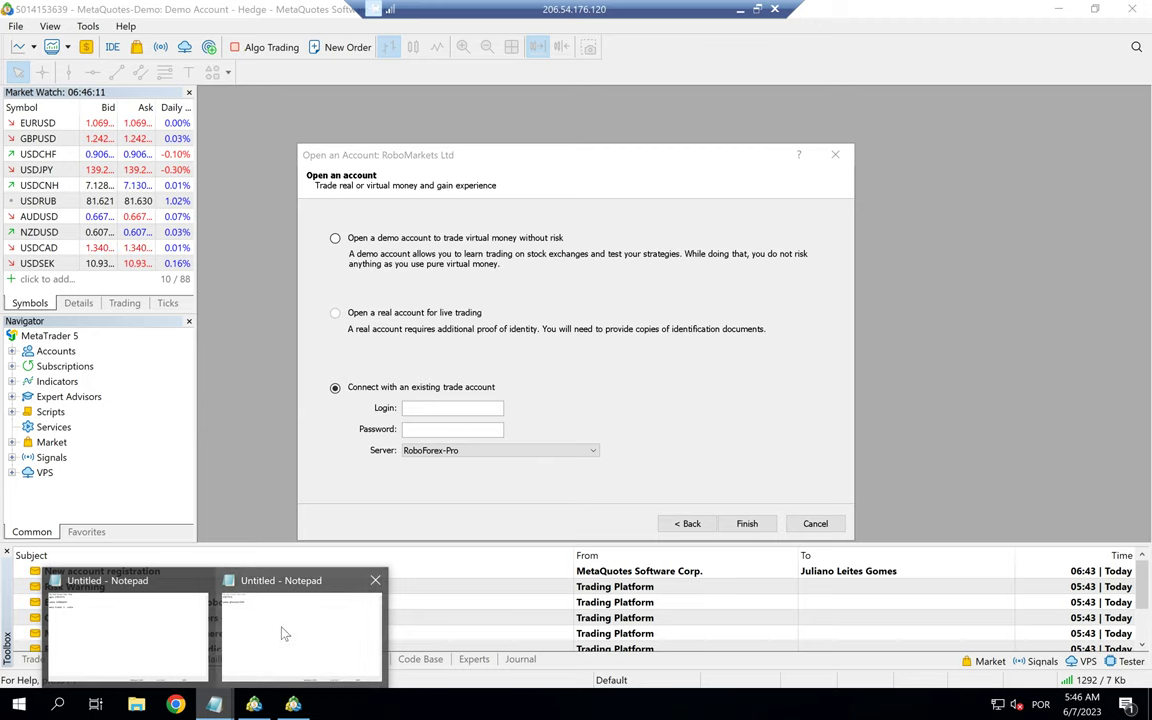
pyautogui.click(283, 632)
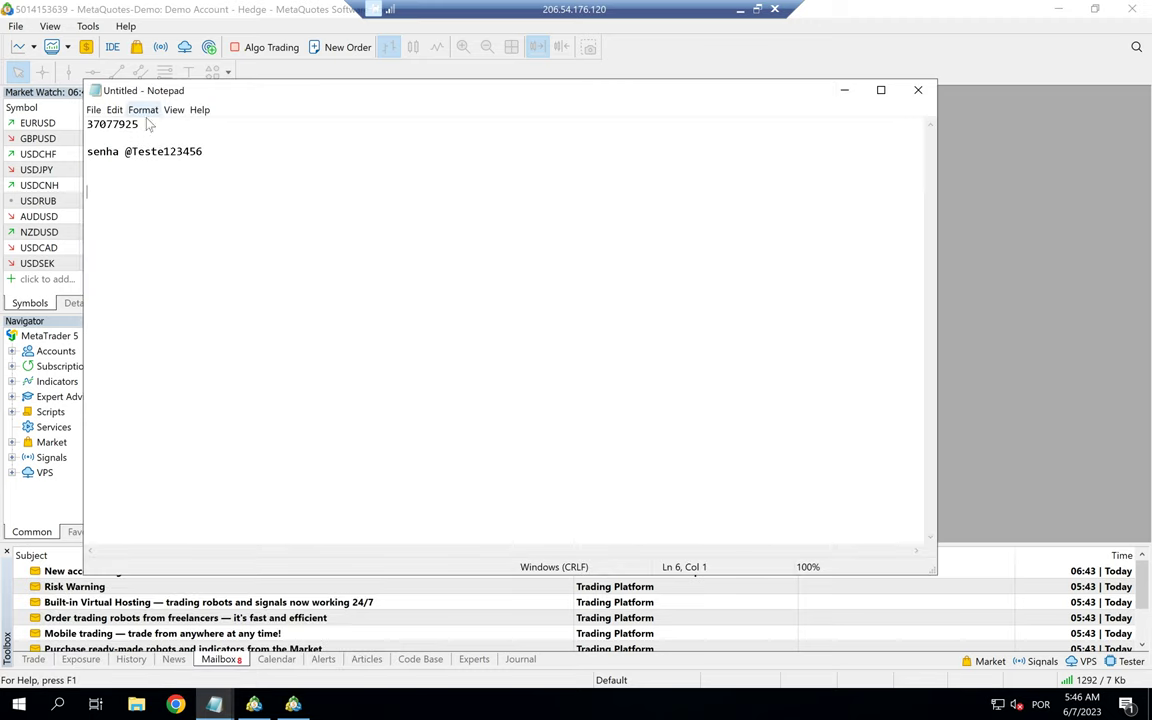
pyautogui.click(92, 135)
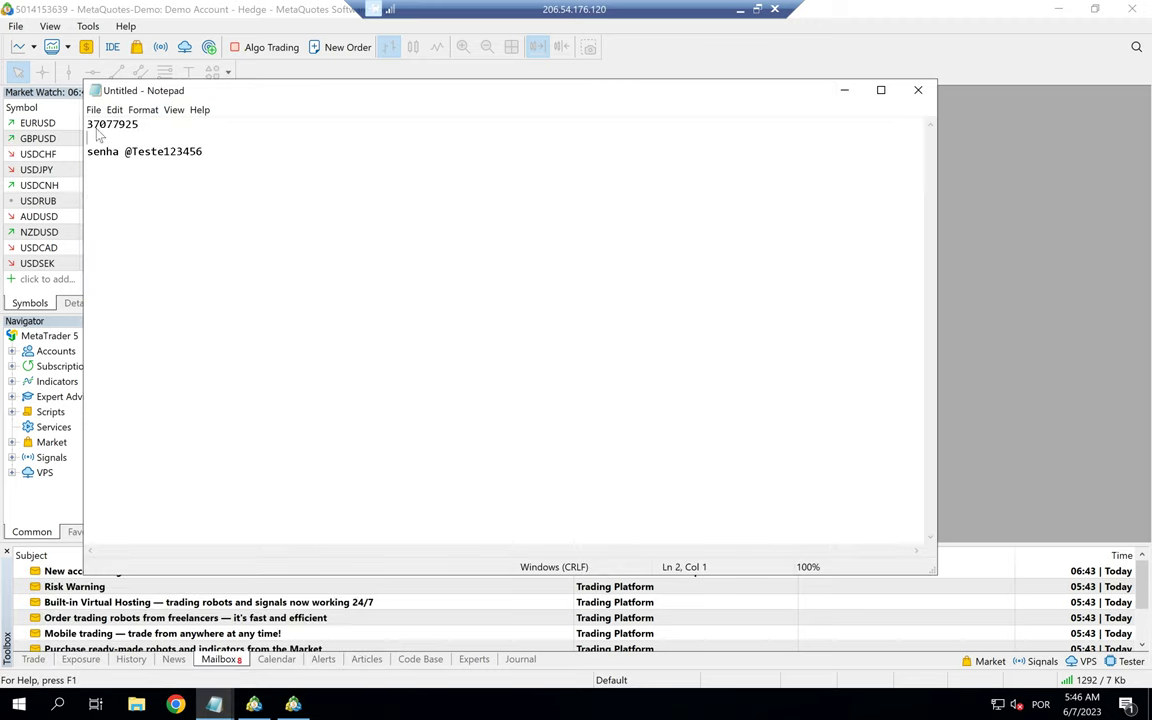
pyautogui.doubleClick(105, 124)
pyautogui.hotkey('ctrl', 'c')
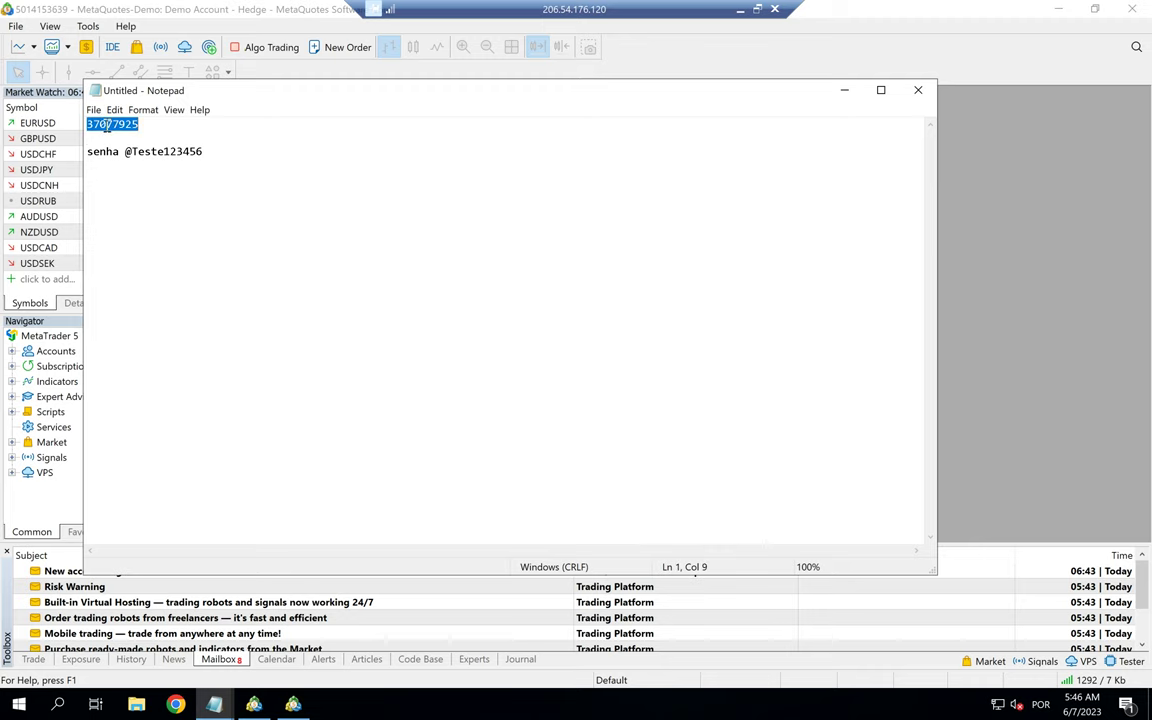
pyautogui.click(979, 183)
pyautogui.click(450, 407)
pyautogui.hotkey('ctrl', 'v')
# Step: Copy the account password from the same note, paste it into the password field and finish connecting to the RoboForex-Pro server
pyautogui.click(446, 429)
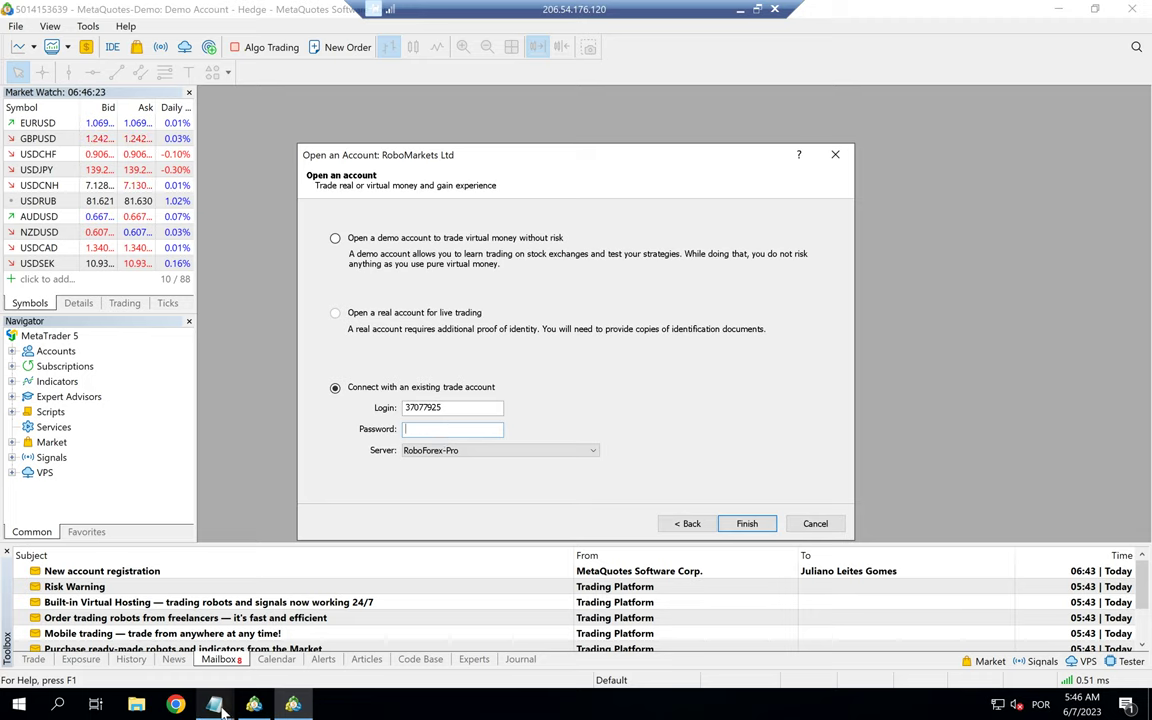
pyautogui.moveTo(214, 704)
pyautogui.click(291, 590)
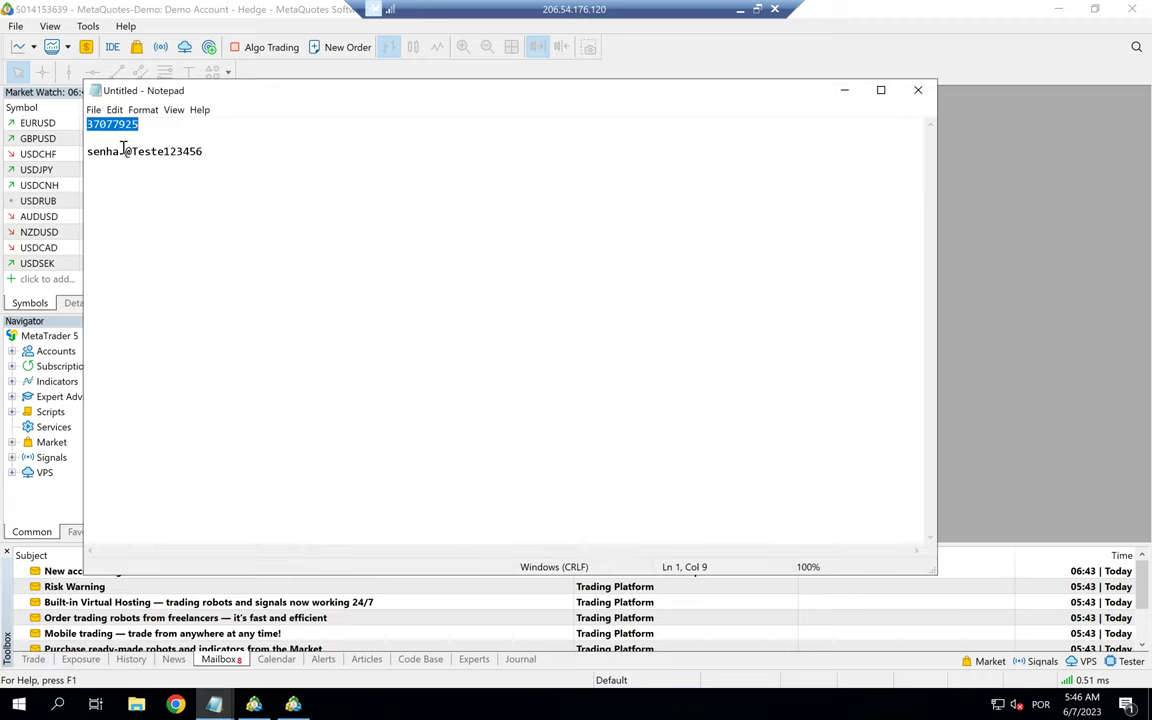
pyautogui.click(123, 149)
pyautogui.hotkey('shift', 'Home')
pyautogui.click(229, 149)
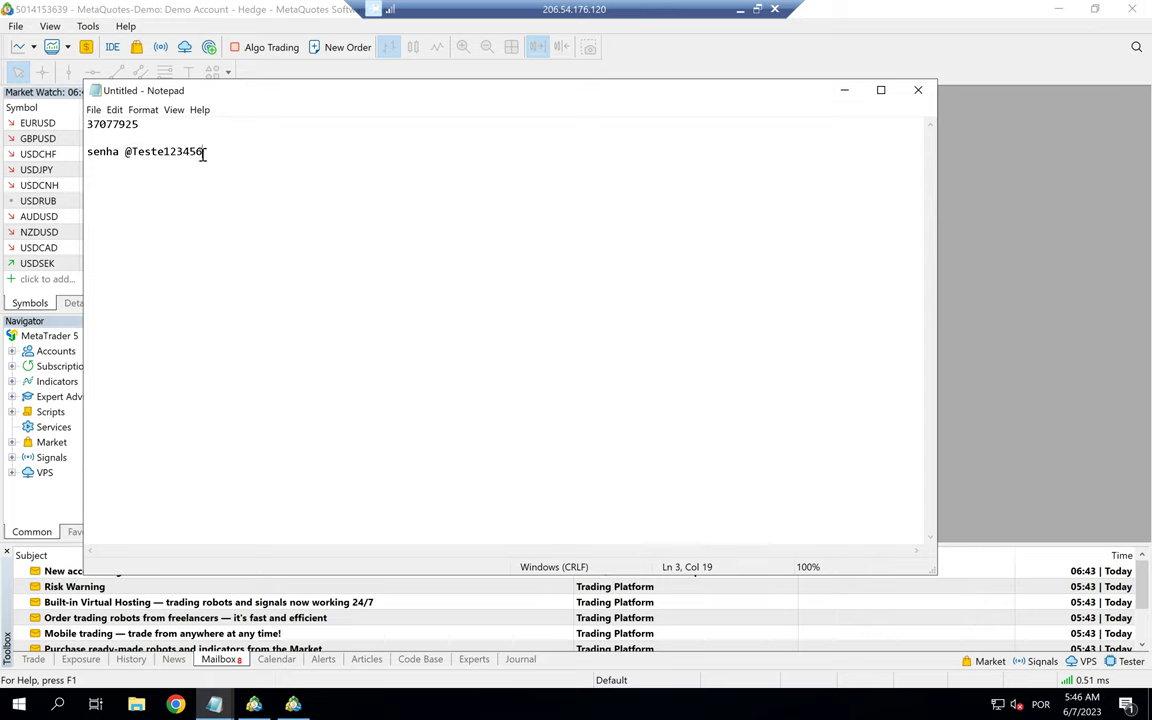
pyautogui.keyDown('shift'); pyautogui.click(123, 150); pyautogui.keyUp('shift')
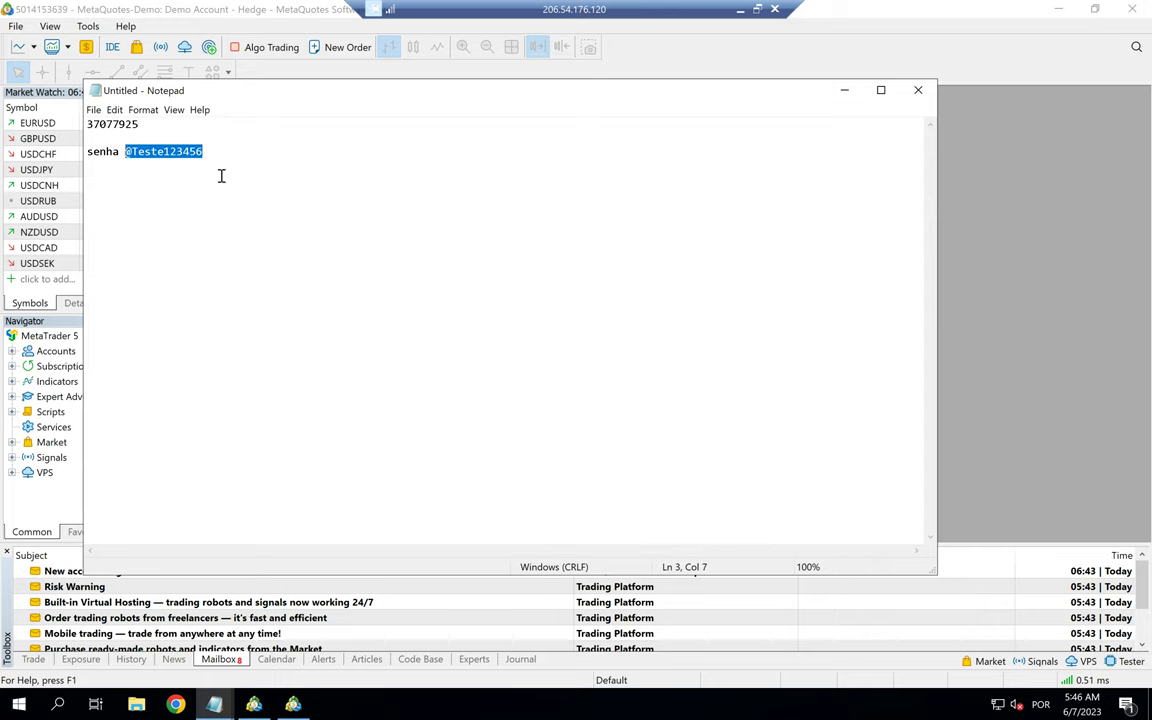
pyautogui.hotkey('alt', 'Tab')
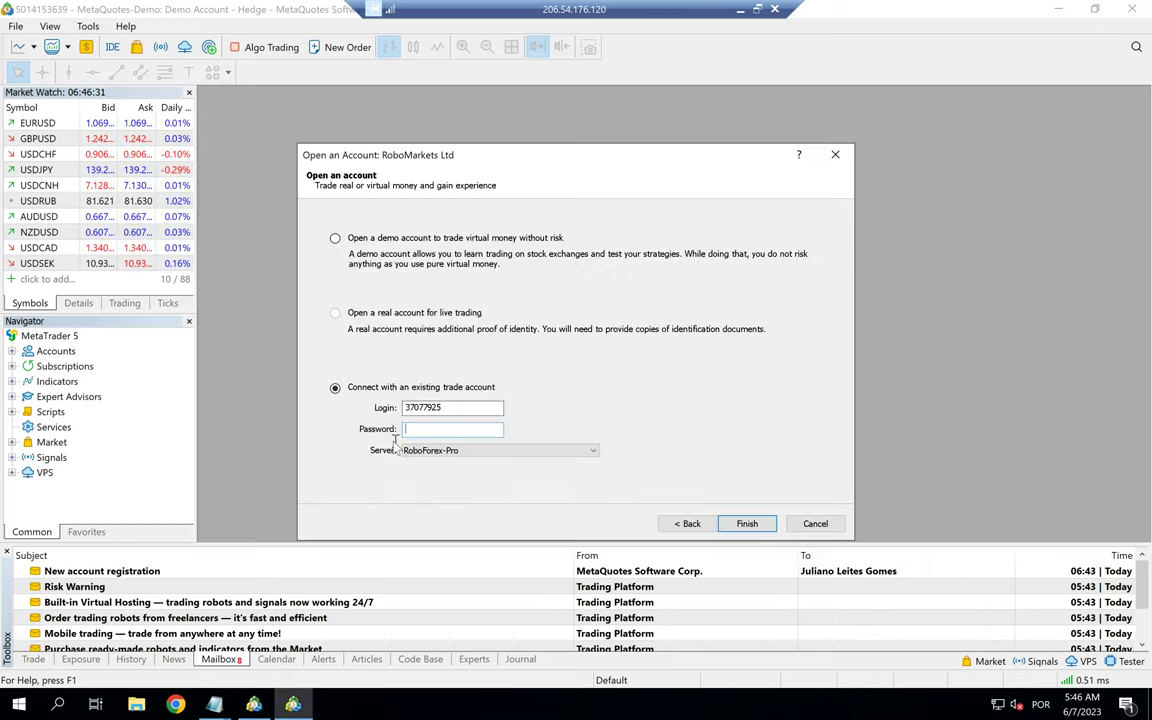
pyautogui.hotkey('ctrl', 'v')
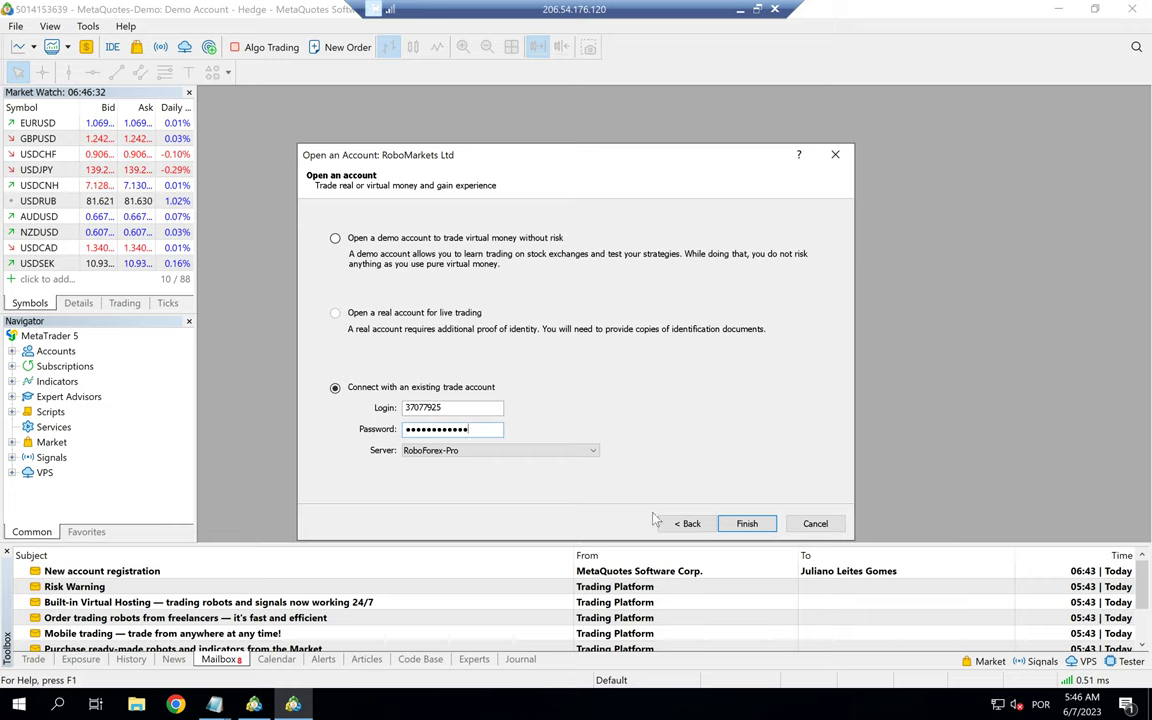
pyautogui.click(746, 525)
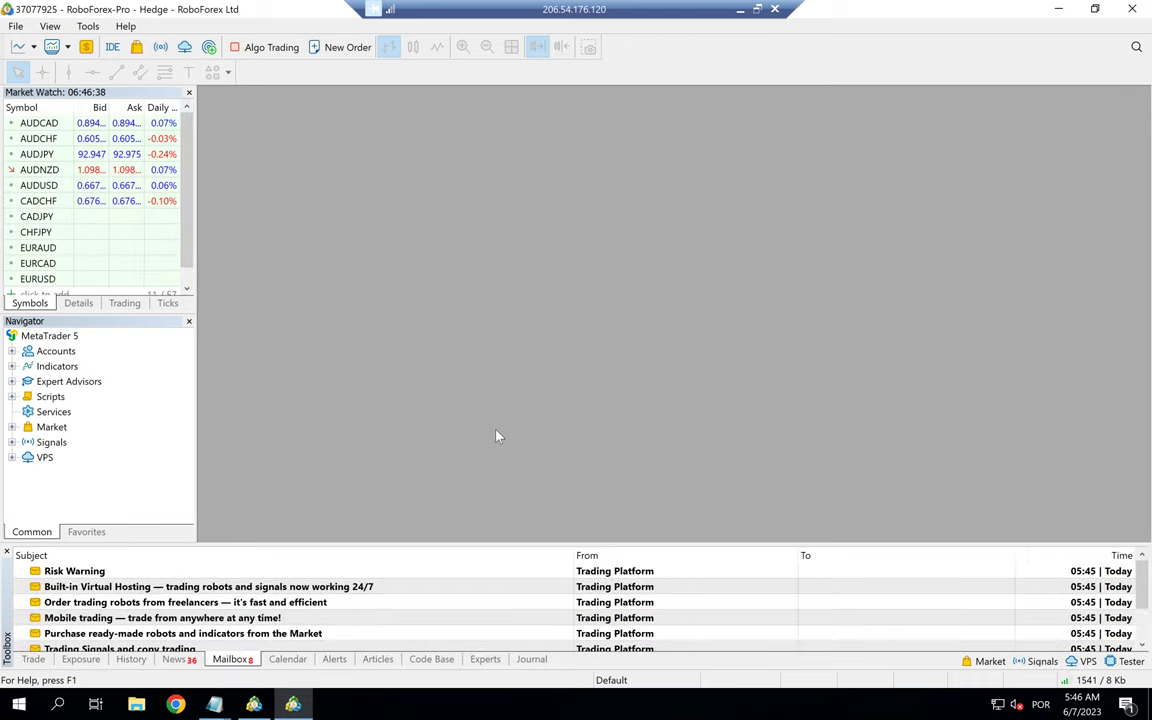
# Step: Show the connected account's open trades and balance, and look through its Market Watch symbols
pyautogui.click(36, 662)
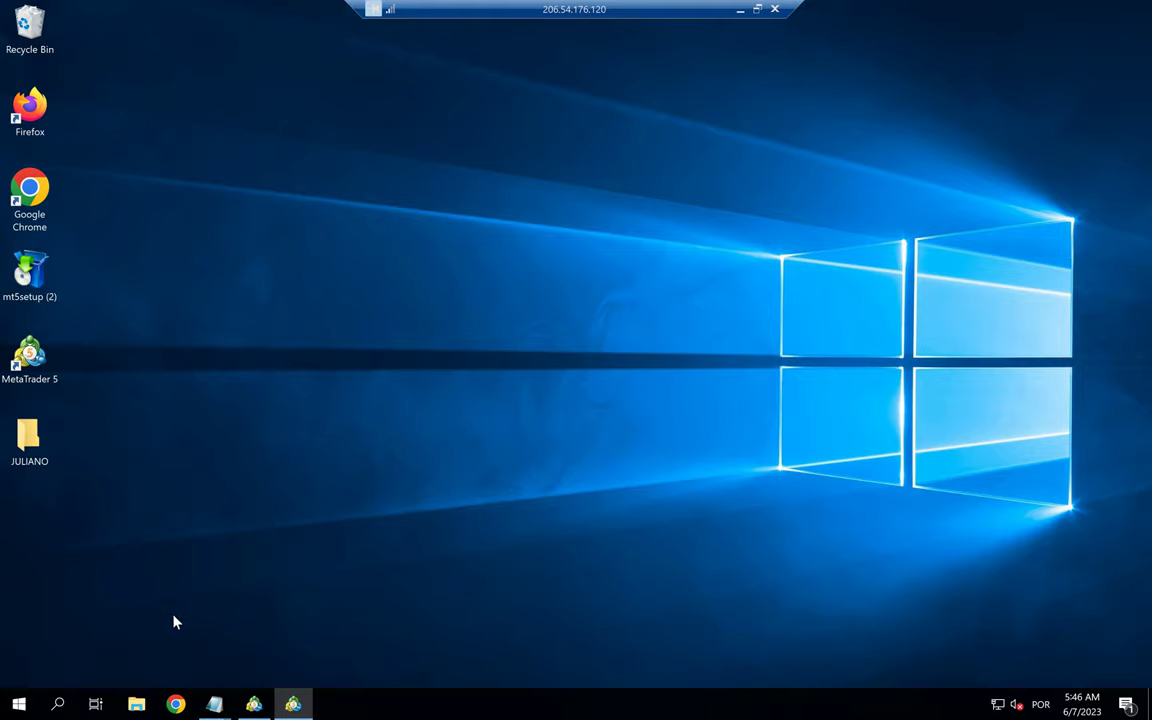
pyautogui.click(293, 705)
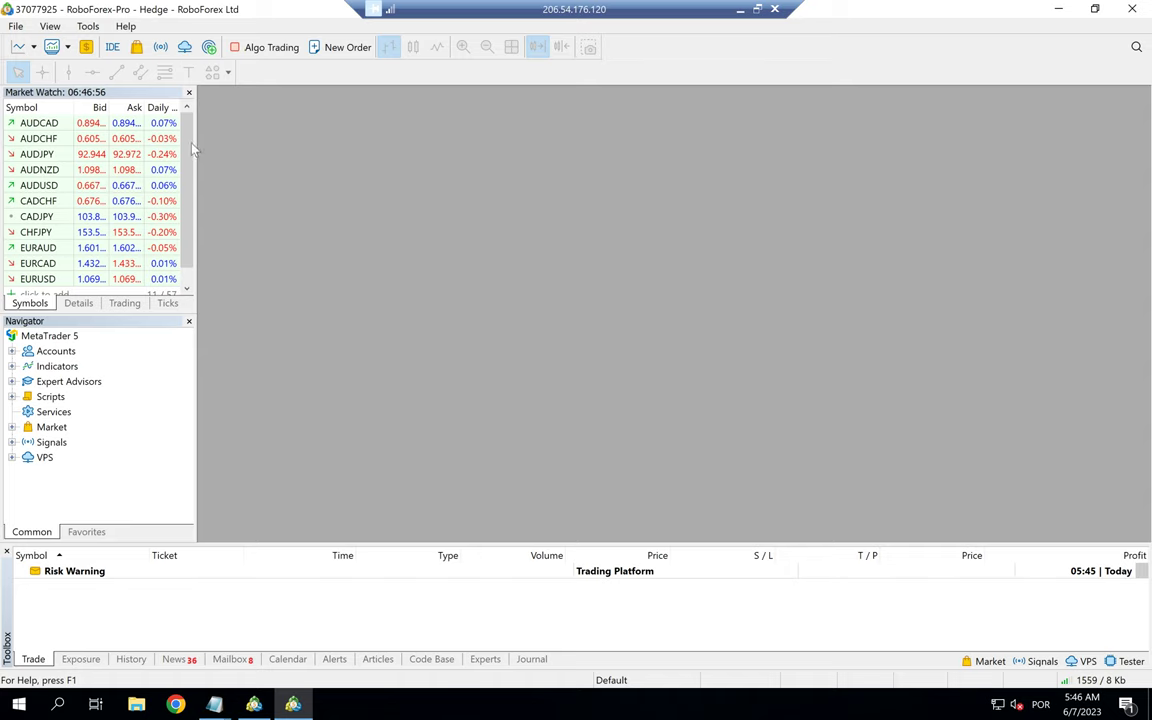
pyautogui.scroll(-1, 135, 215)
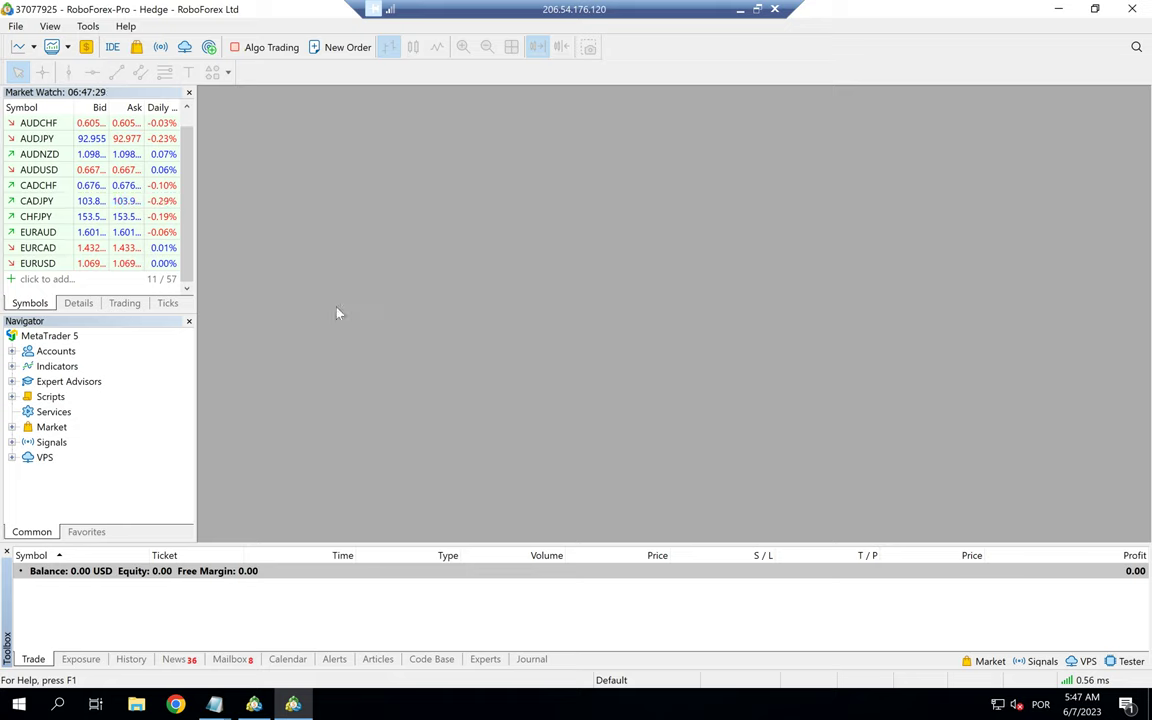
# Step: Open a new AUDCAD H1 chart from the Market Watch symbol list
pyautogui.click(38, 170)
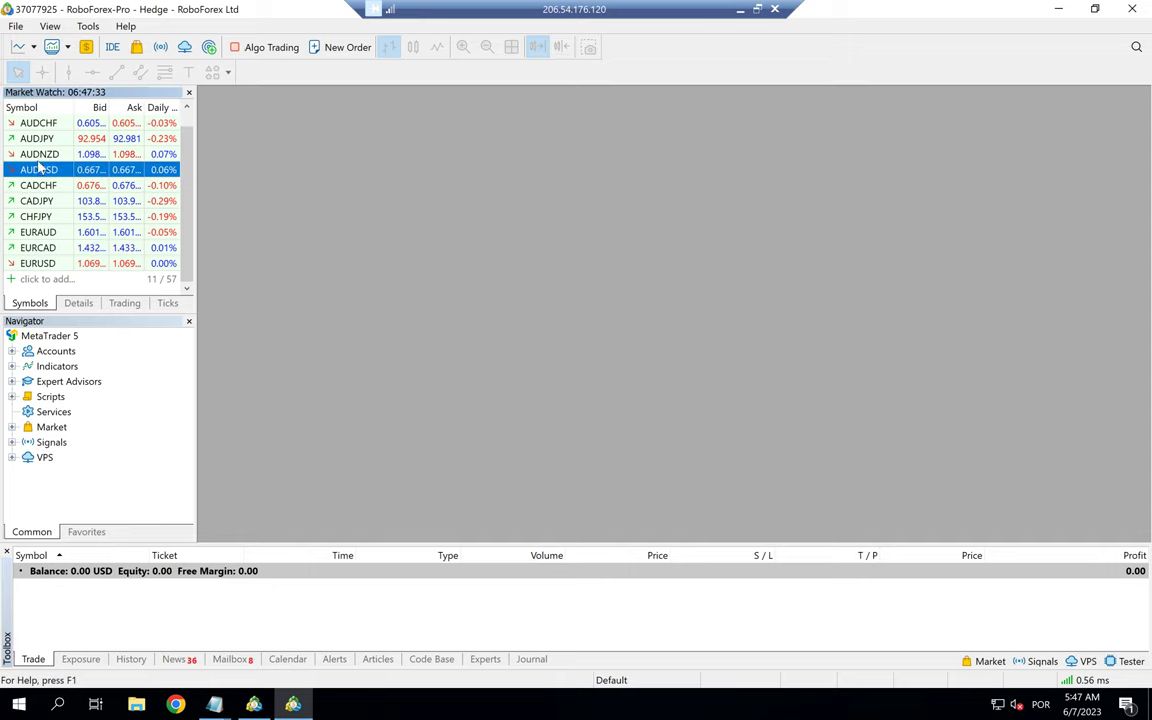
pyautogui.scroll(1, 50, 160)
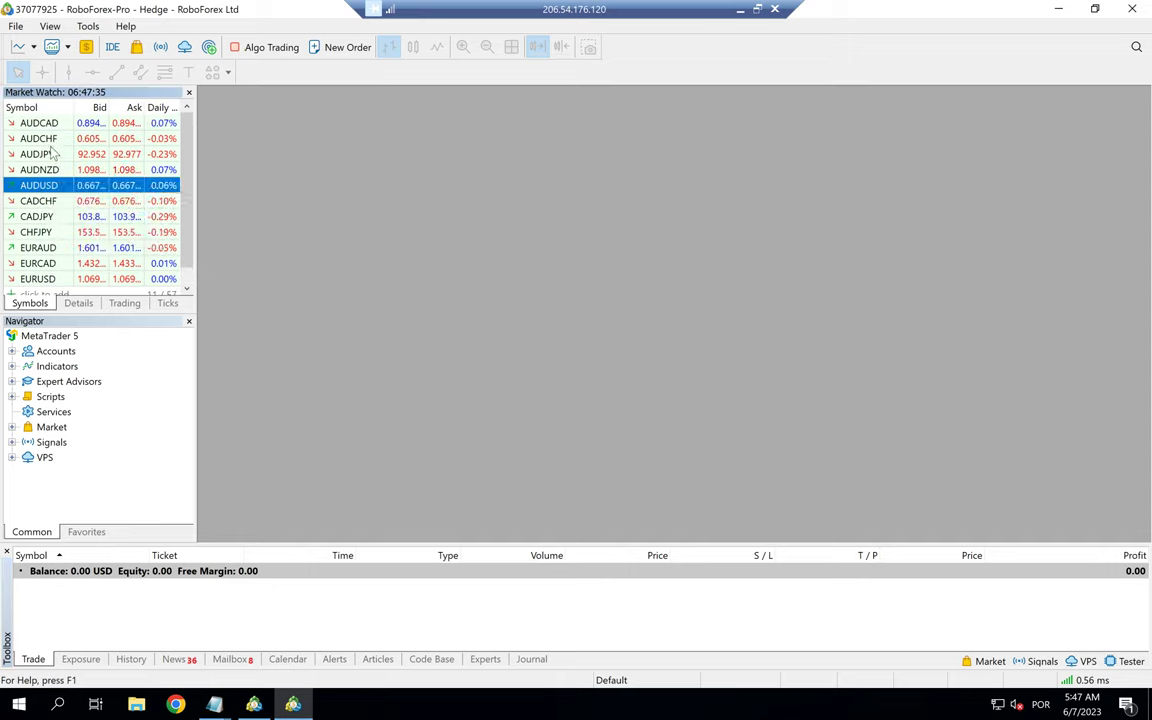
pyautogui.click(52, 124)
pyautogui.moveTo(57, 129); pyautogui.dragTo(231, 166)
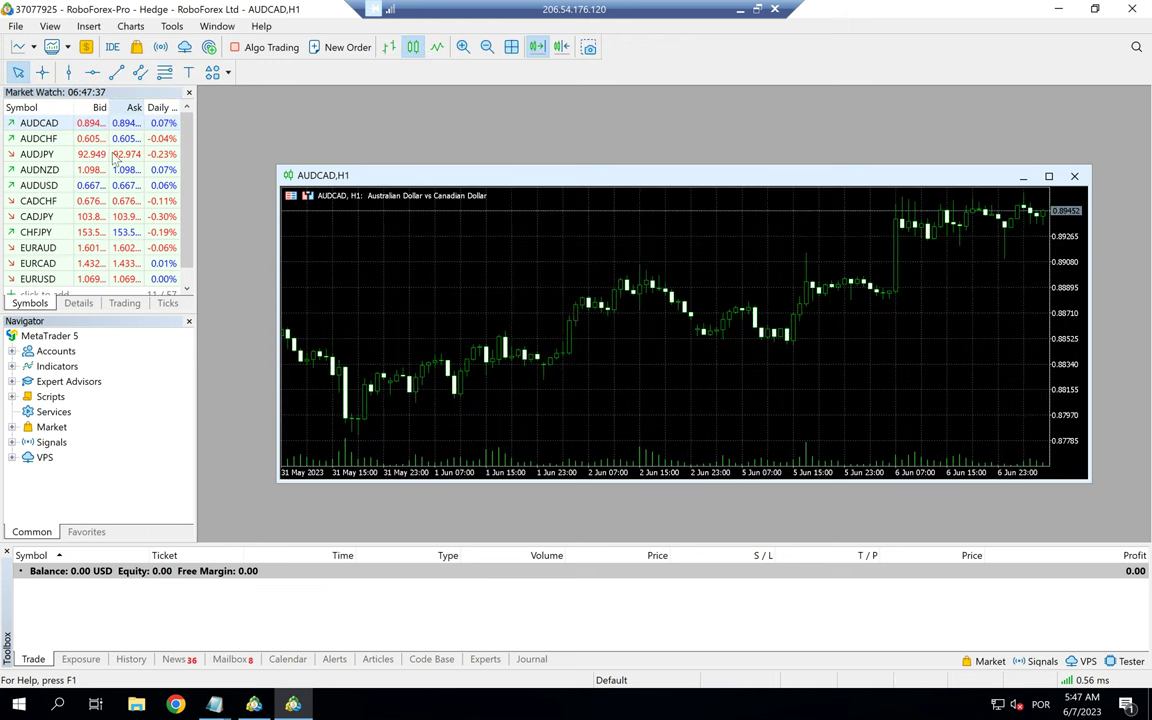
# Step: Hide all unused symbols in Market Watch, leaving only AUDCAD
pyautogui.click(57, 170)
pyautogui.rightClick(57, 170)
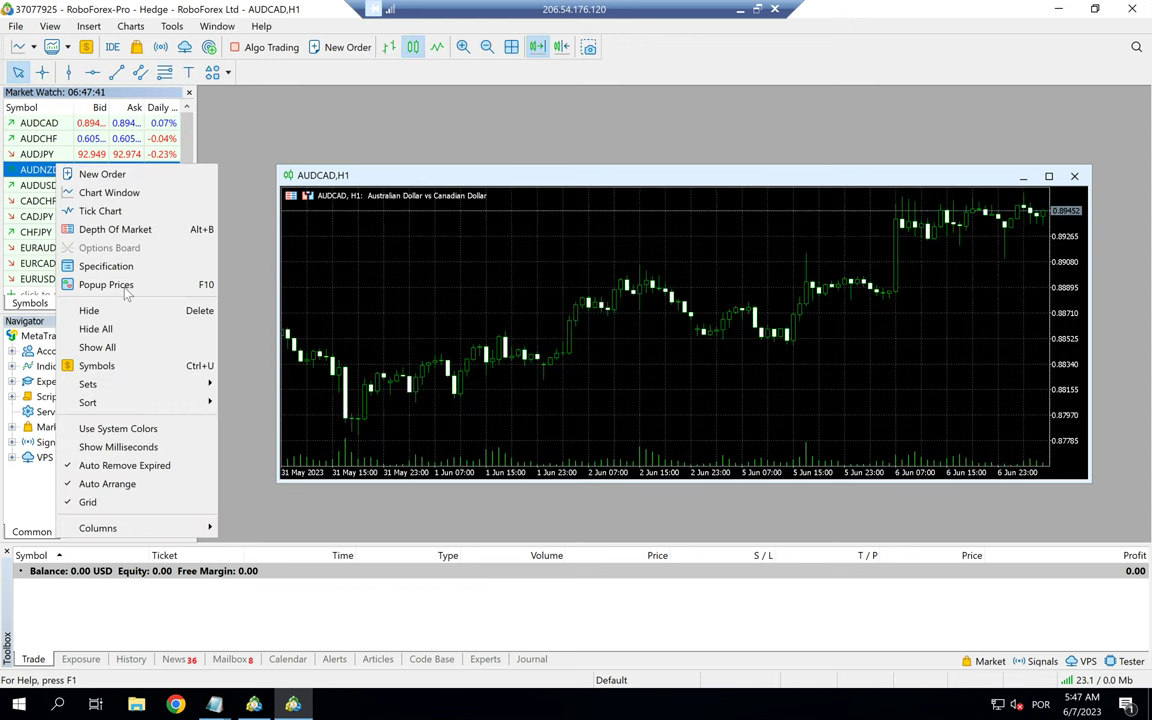
pyautogui.click(98, 337)
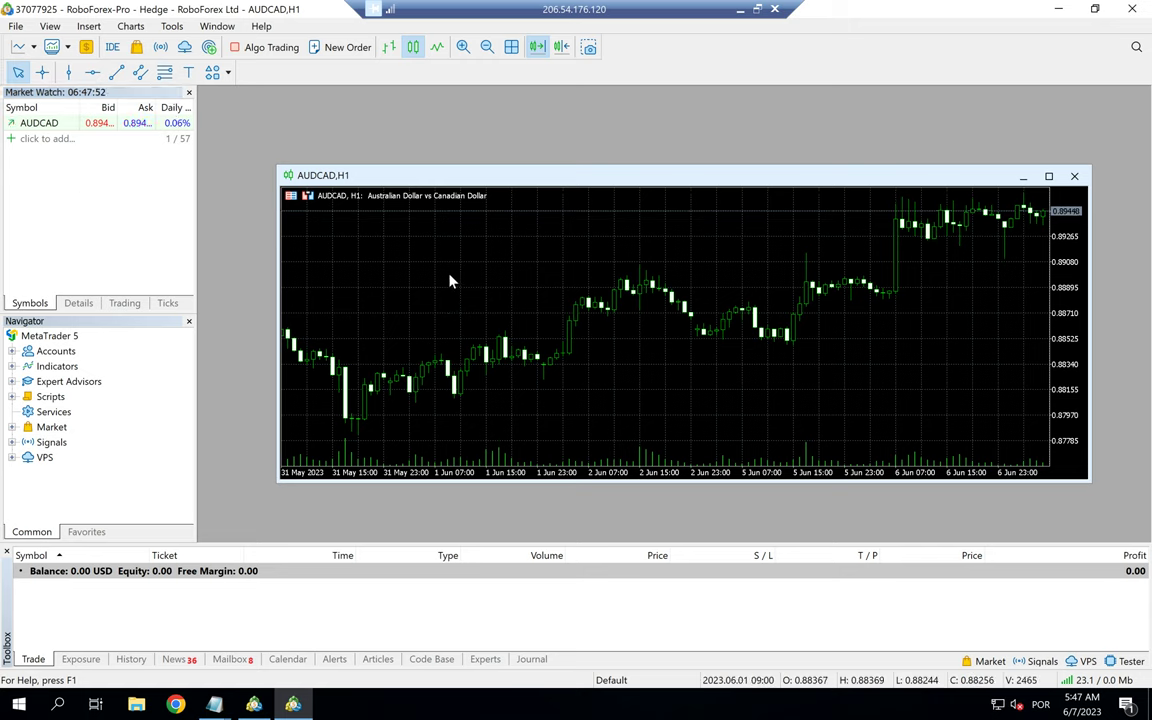
# Step: Change the maximum number of bars in the chart options and apply the settings
pyautogui.hotkey('ctrl', 'o')
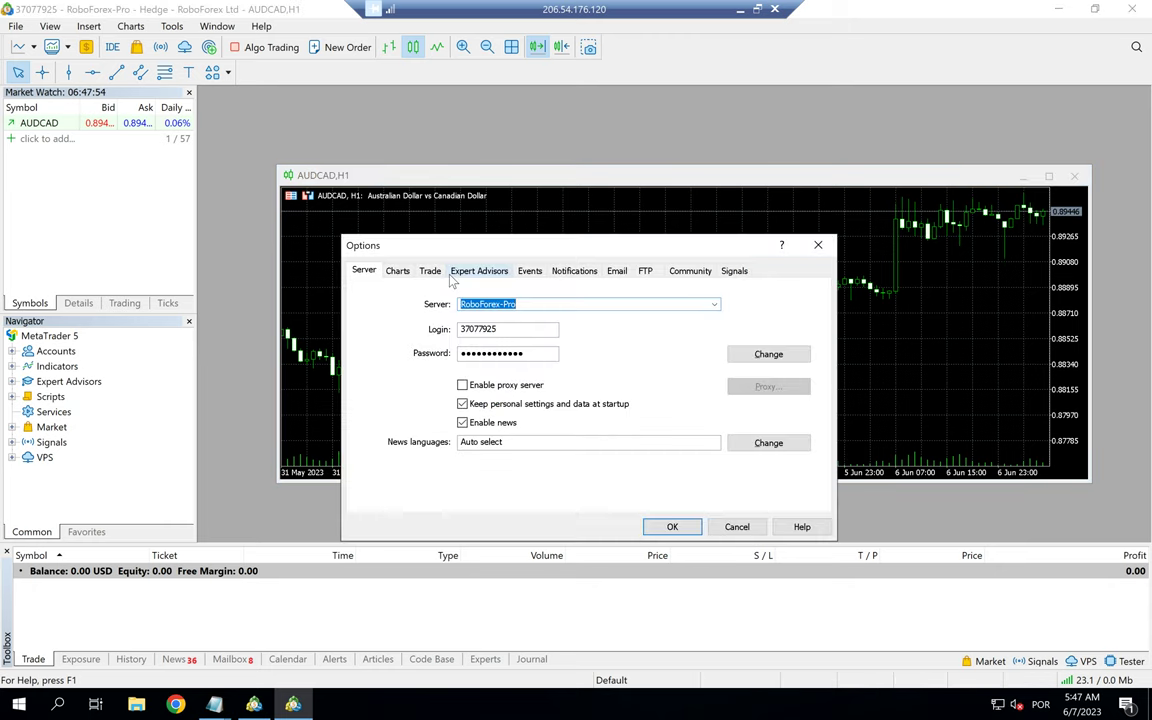
pyautogui.click(398, 272)
pyautogui.doubleClick(475, 494)
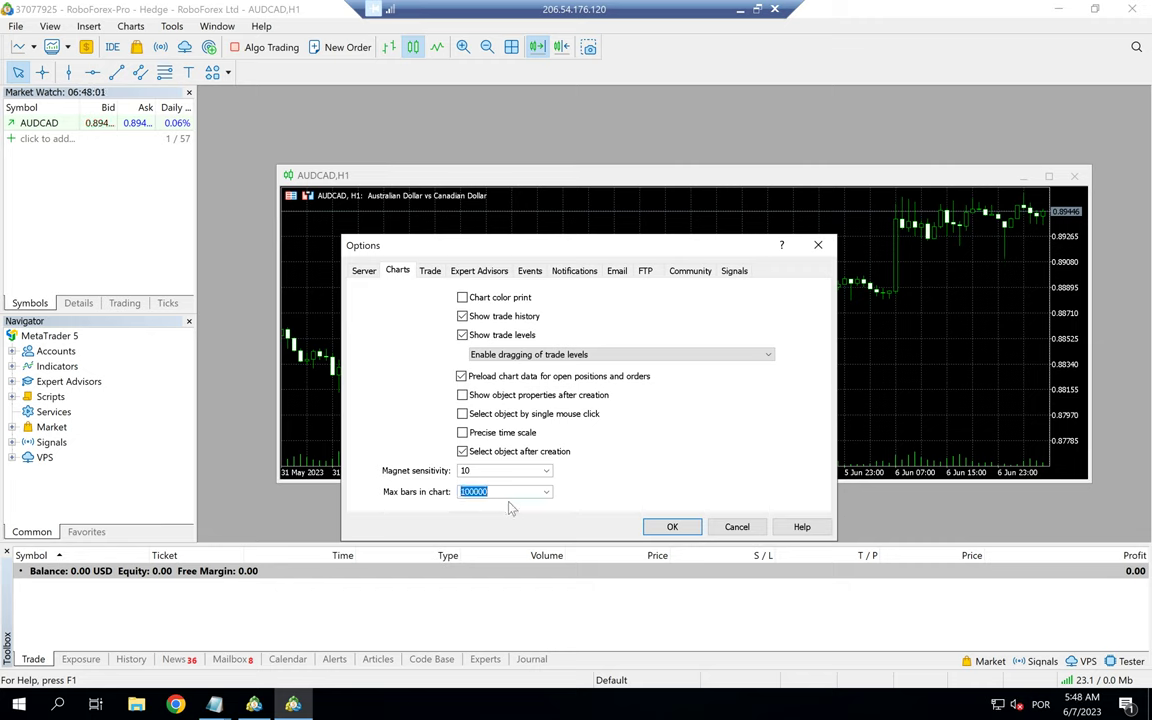
pyautogui.write('1')
pyautogui.click(673, 528)
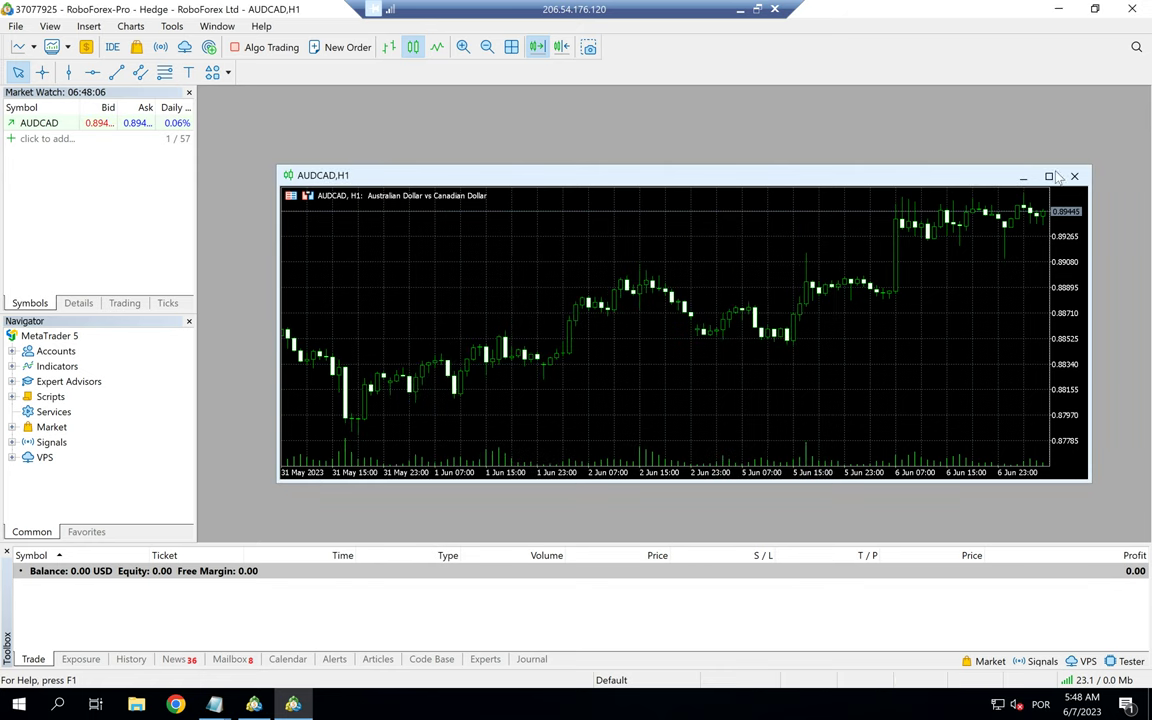
# Step: Maximize the AUDCAD H1 chart and turn on chart shift to leave space after the latest candle
pyautogui.doubleClick(945, 175)
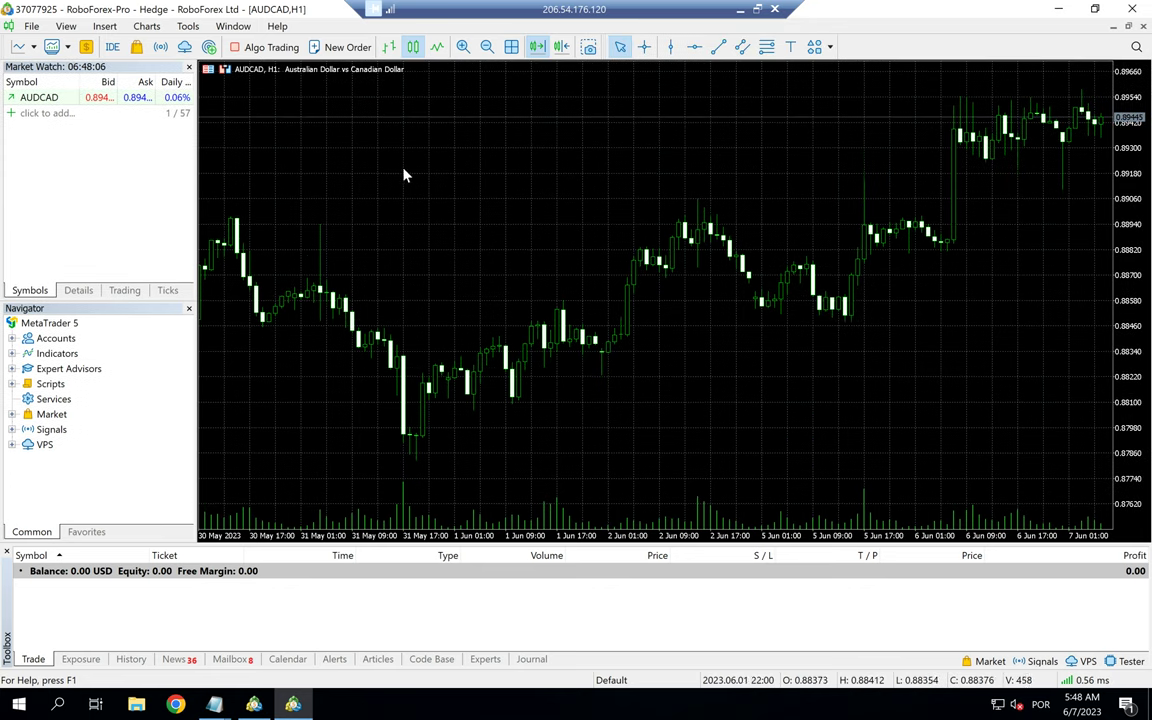
pyautogui.moveTo(257, 226); pyautogui.dragTo(596, 200)
pyautogui.moveTo(210, 195); pyautogui.dragTo(561, 206)
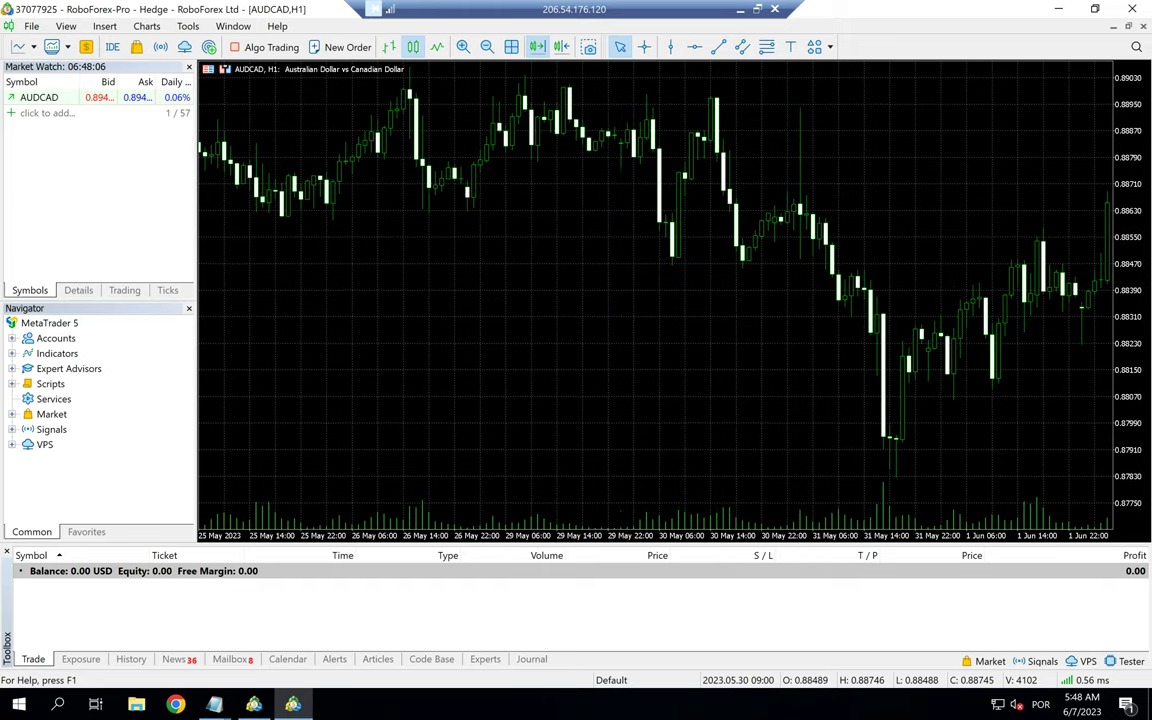
pyautogui.click(561, 46)
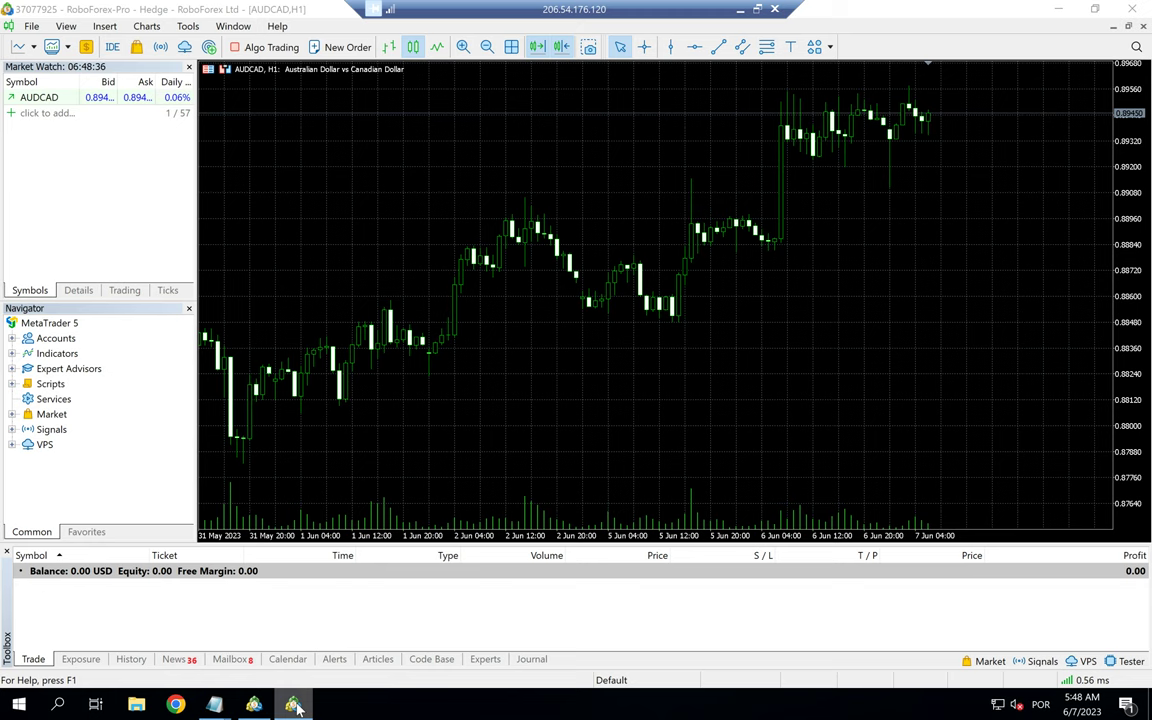
# Step: Check the taskbar pinning options of both MetaTrader 5 programs and return to the newly connected one
pyautogui.rightClick(293, 705)
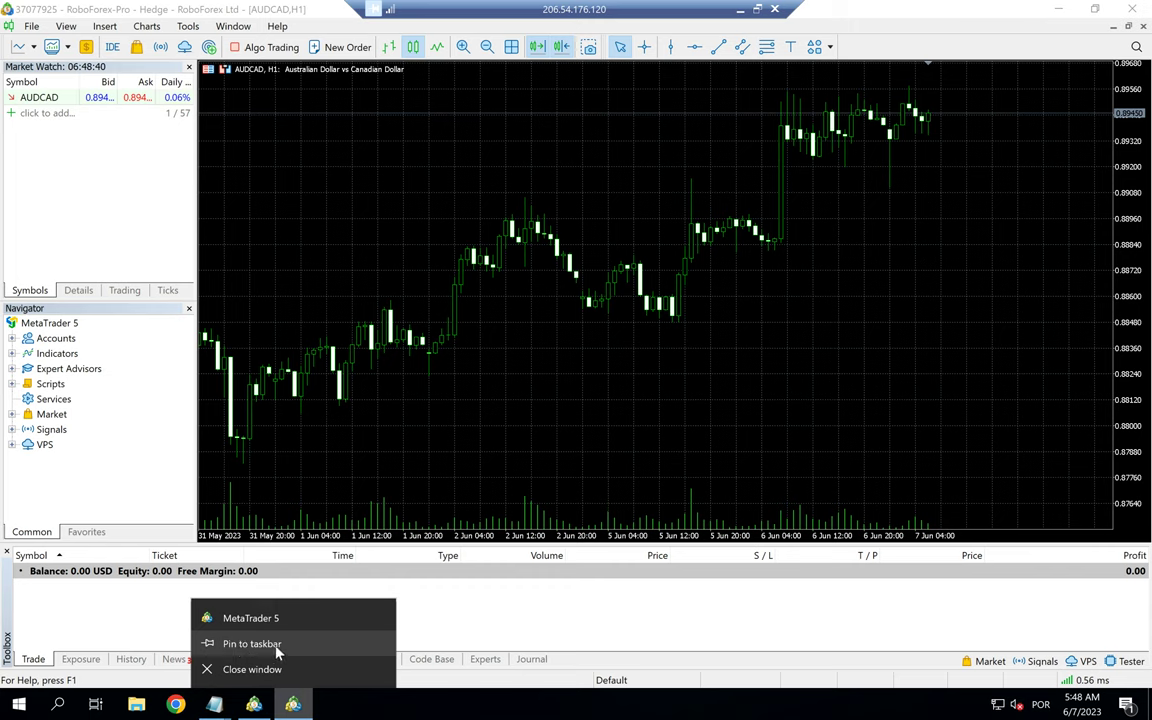
pyautogui.click(323, 700)
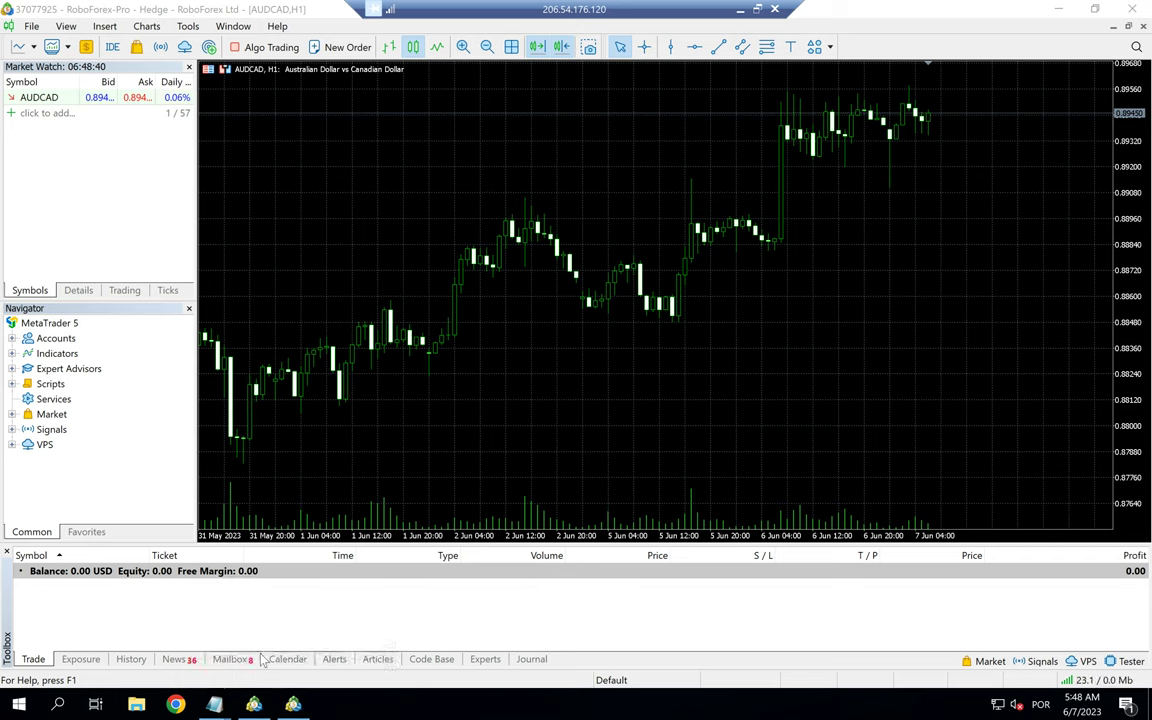
pyautogui.rightClick(267, 706)
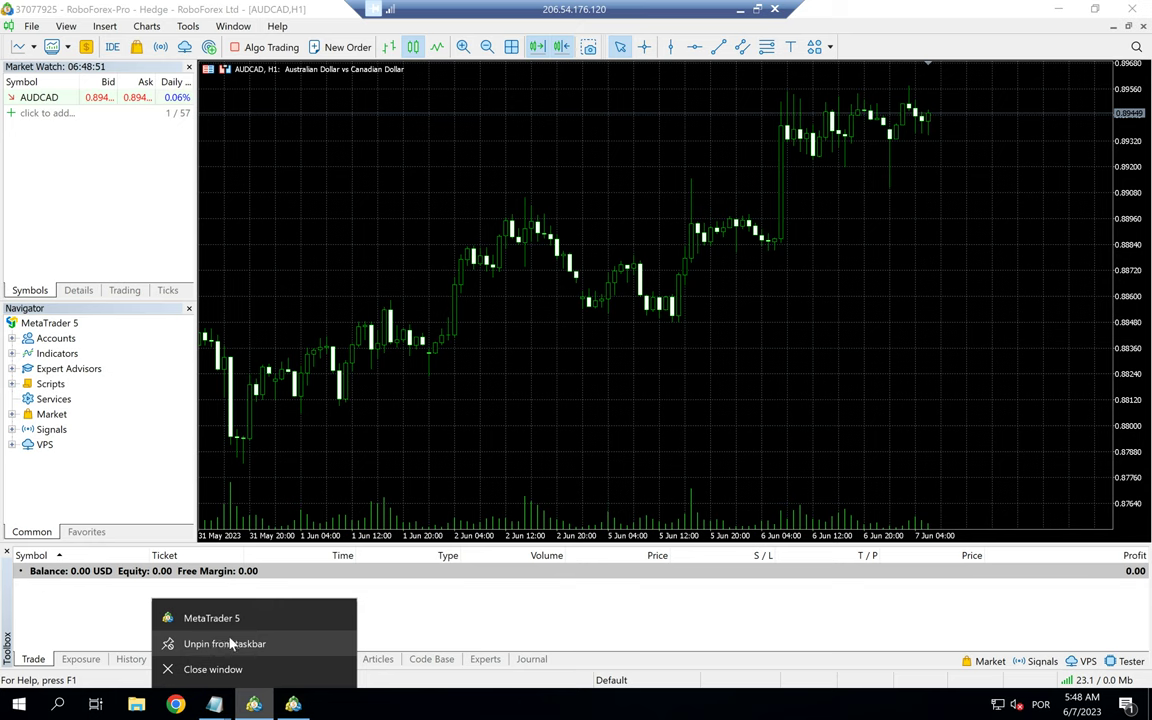
pyautogui.click(294, 705)
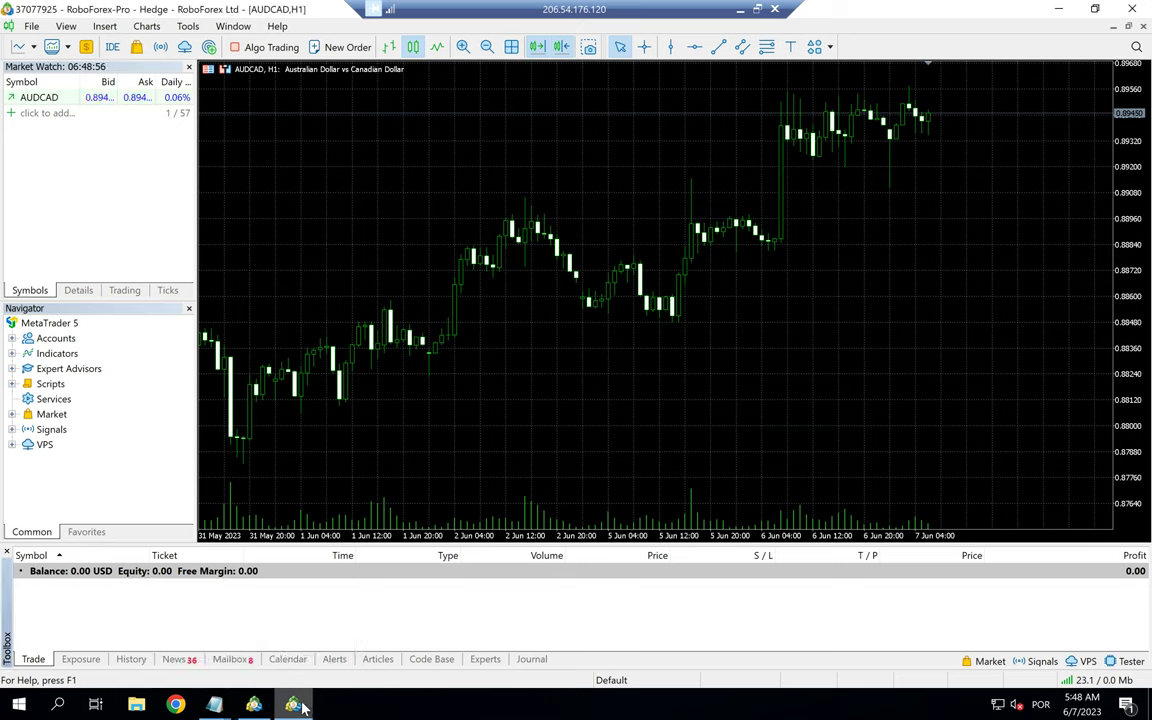
# Step: In the MetaTrader 5 (2) shortcut's compatibility properties, enable the program DPI scaling fix and override high DPI scaling with System (Enhanced), applying both
pyautogui.rightClick(303, 707)
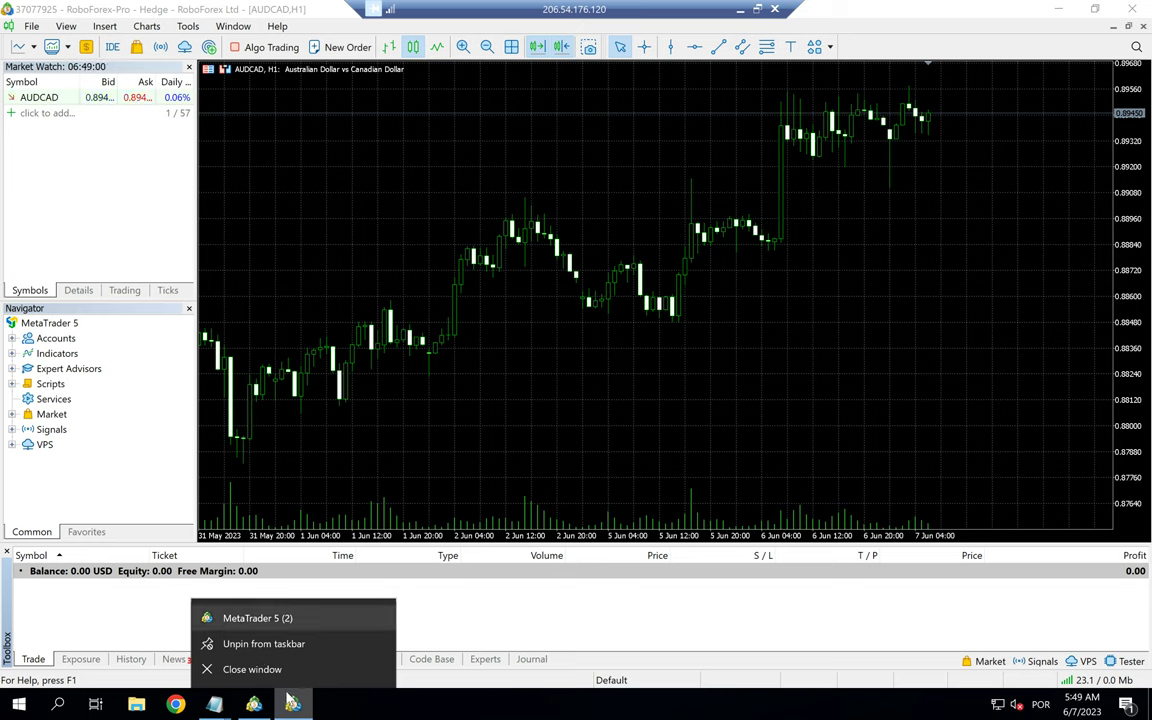
pyautogui.rightClick(247, 622)
pyautogui.click(273, 600)
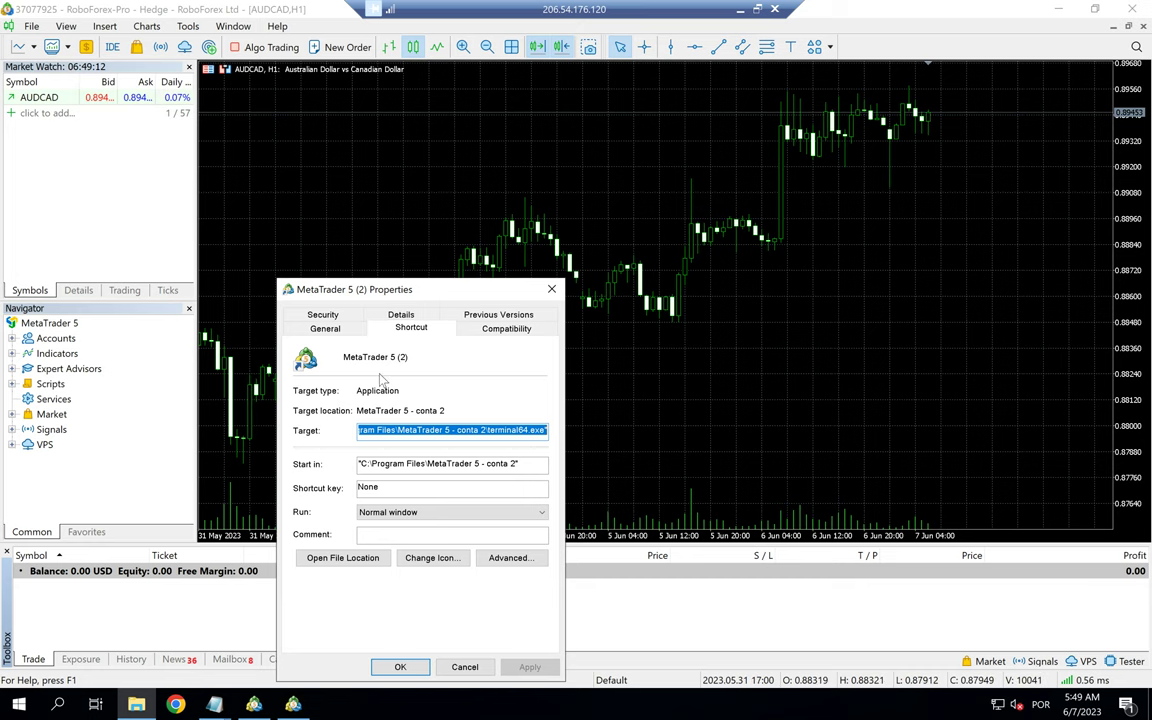
pyautogui.click(488, 332)
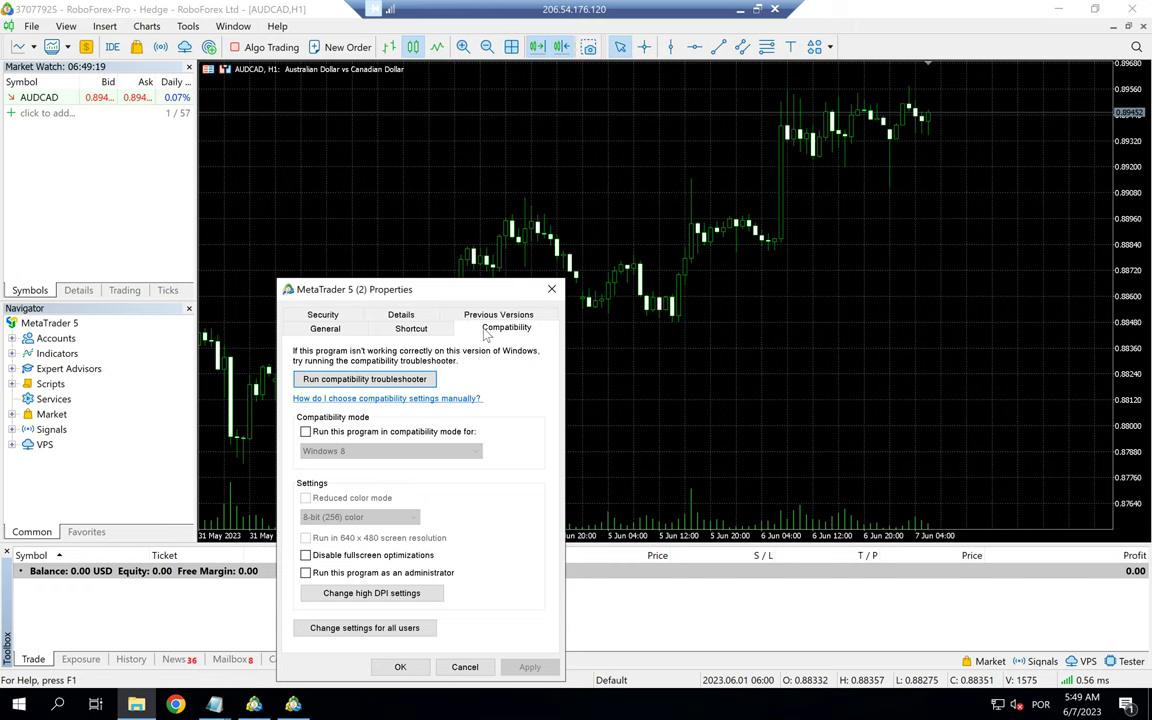
pyautogui.click(406, 596)
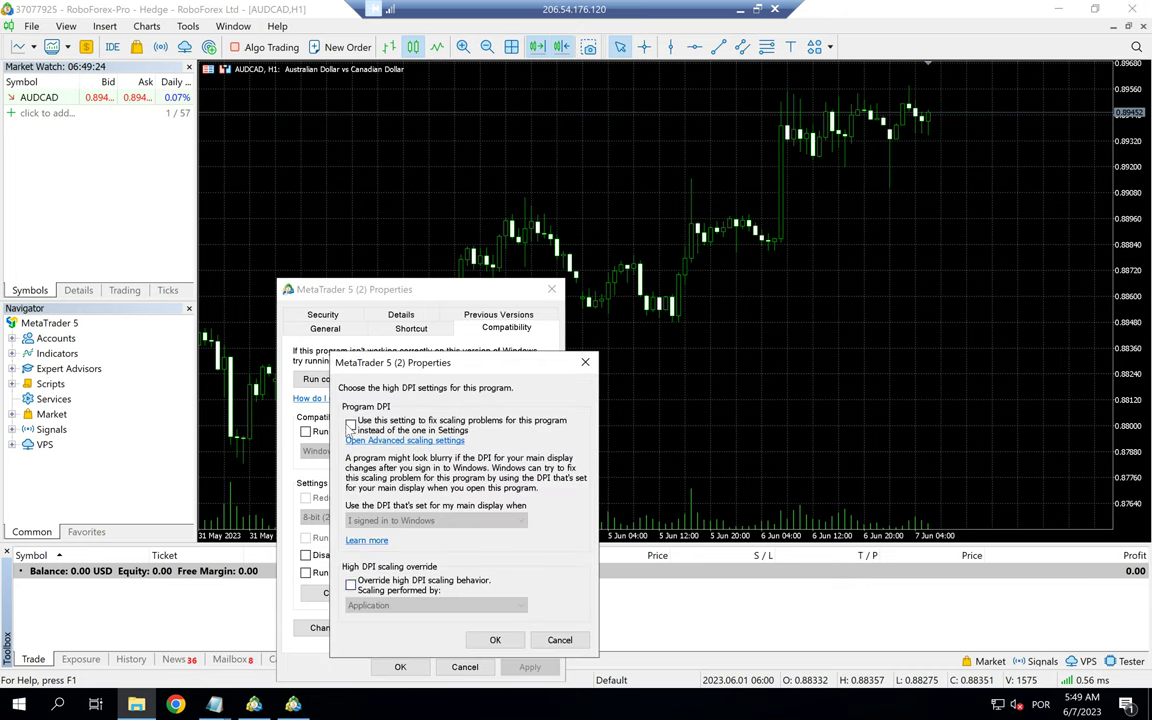
pyautogui.click(351, 425)
pyautogui.click(351, 586)
pyautogui.click(367, 607)
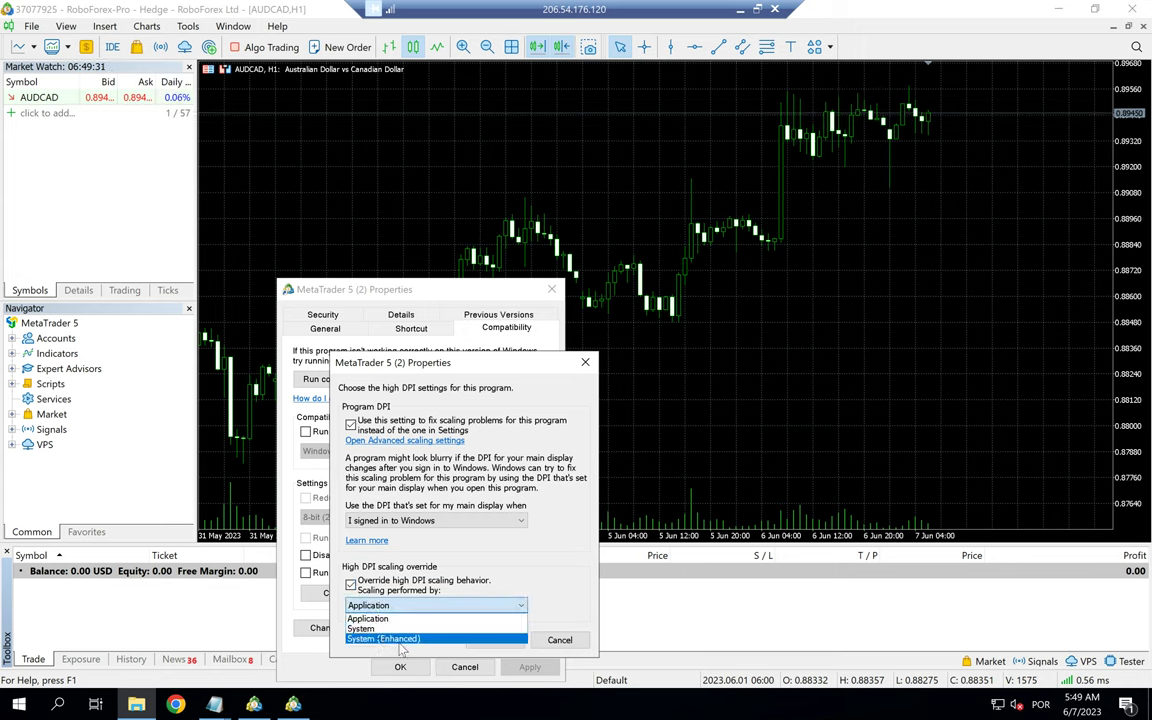
pyautogui.click(407, 639)
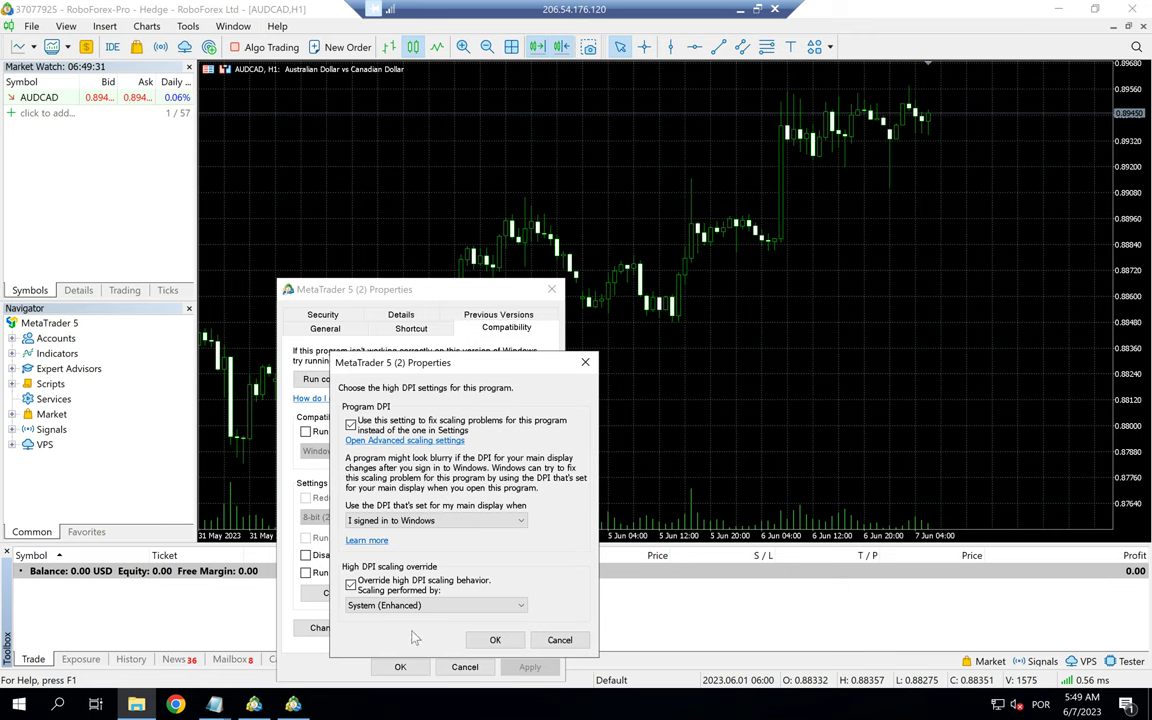
pyautogui.click(492, 640)
pyautogui.click(529, 667)
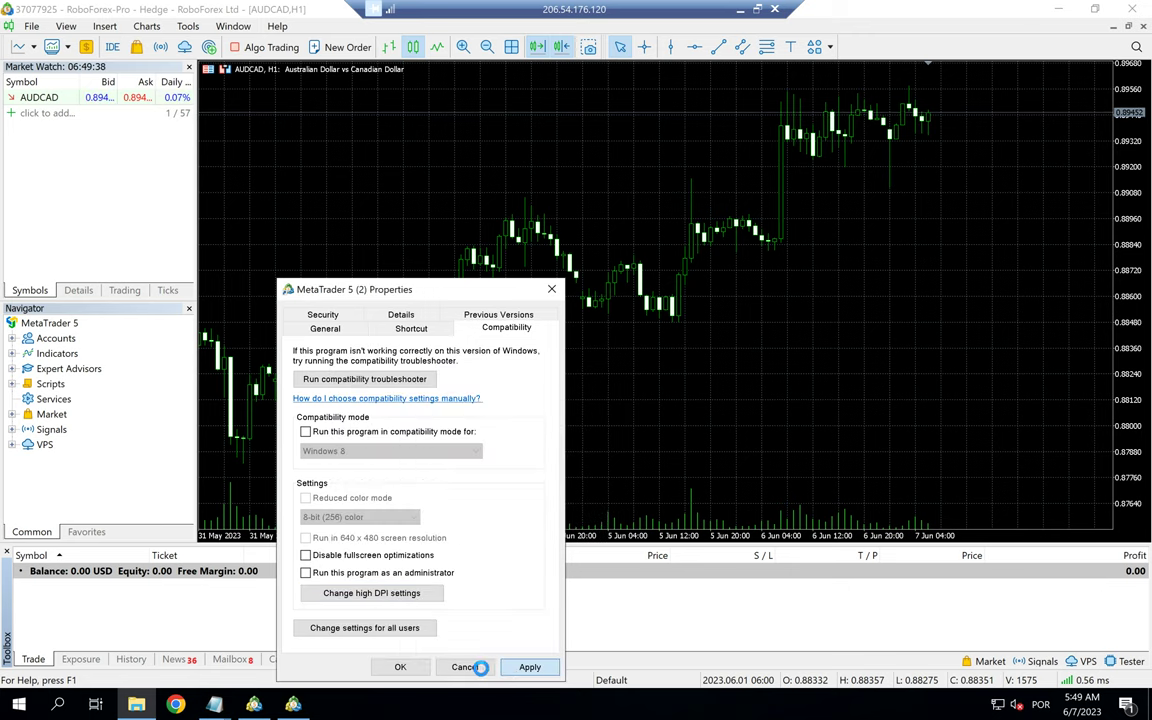
pyautogui.click(401, 667)
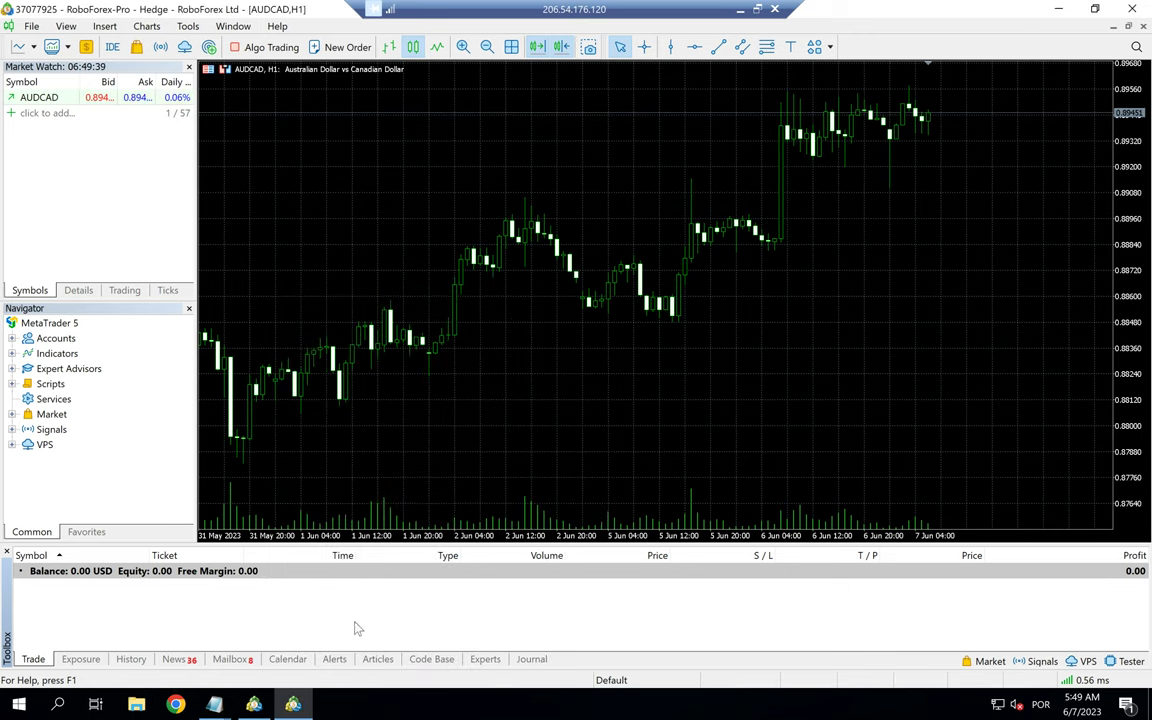
# Step: Restart the second MetaTrader 5 with the new scaling, then close its Strategy Tester and reduce the Toolbox height to enlarge the chart
pyautogui.click(1133, 12)
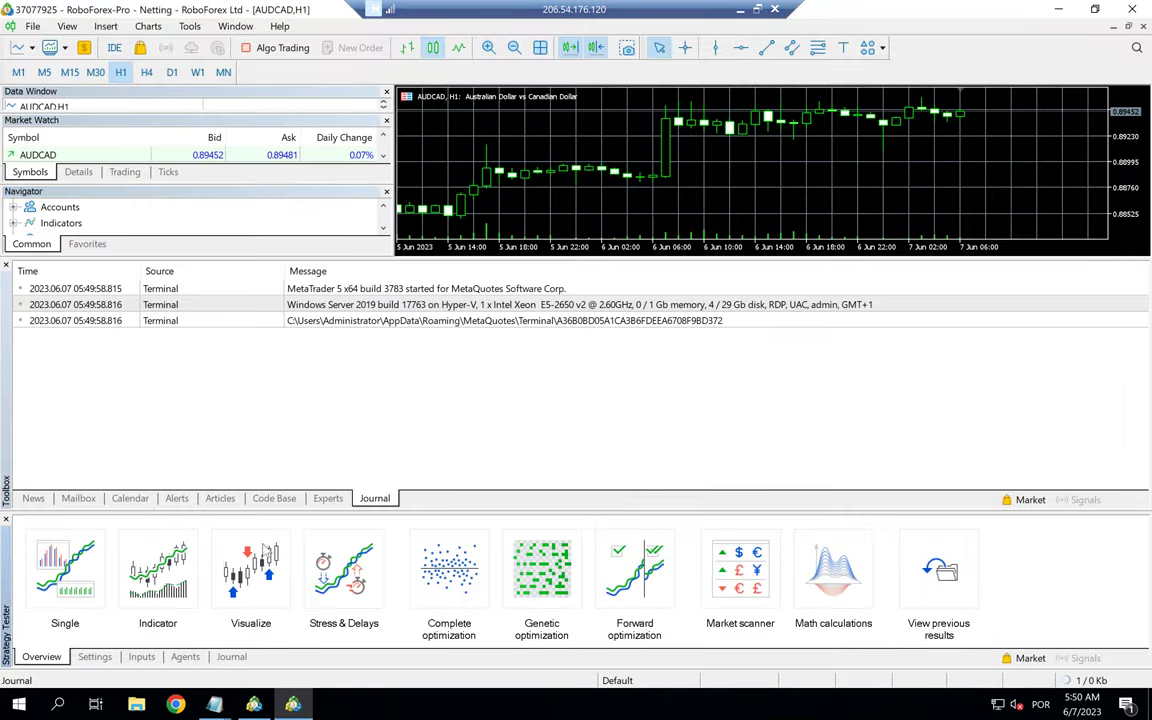
pyautogui.click(6, 521)
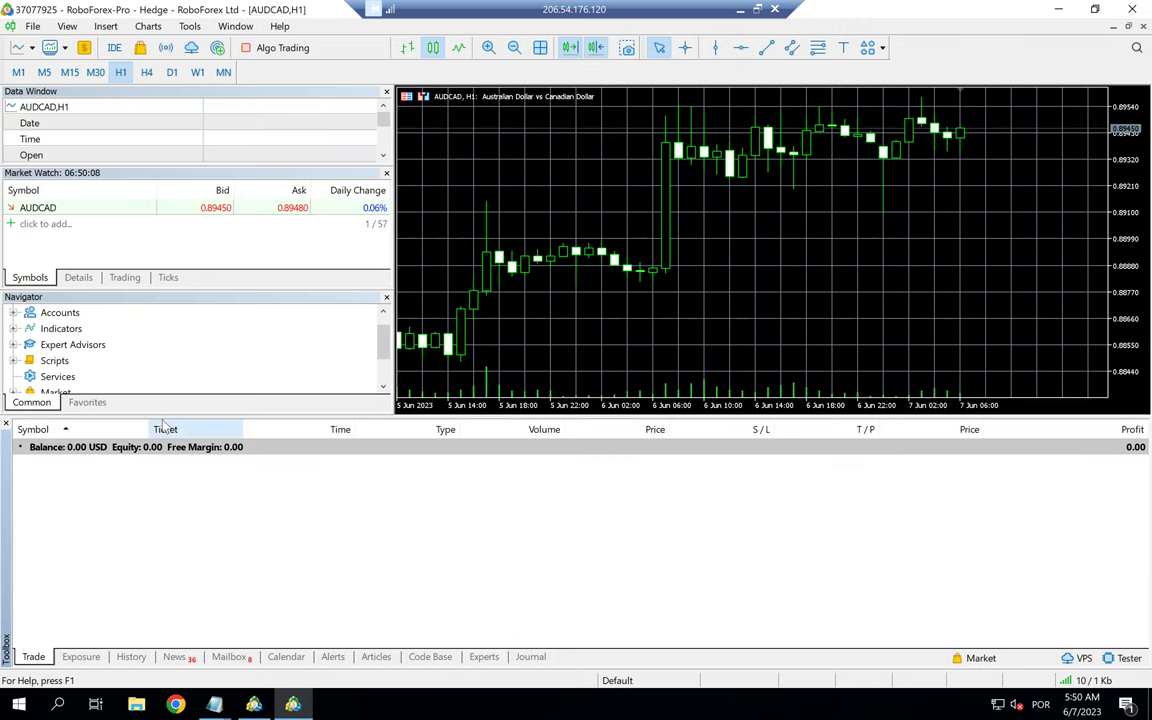
pyautogui.moveTo(163, 413); pyautogui.dragTo(194, 540)
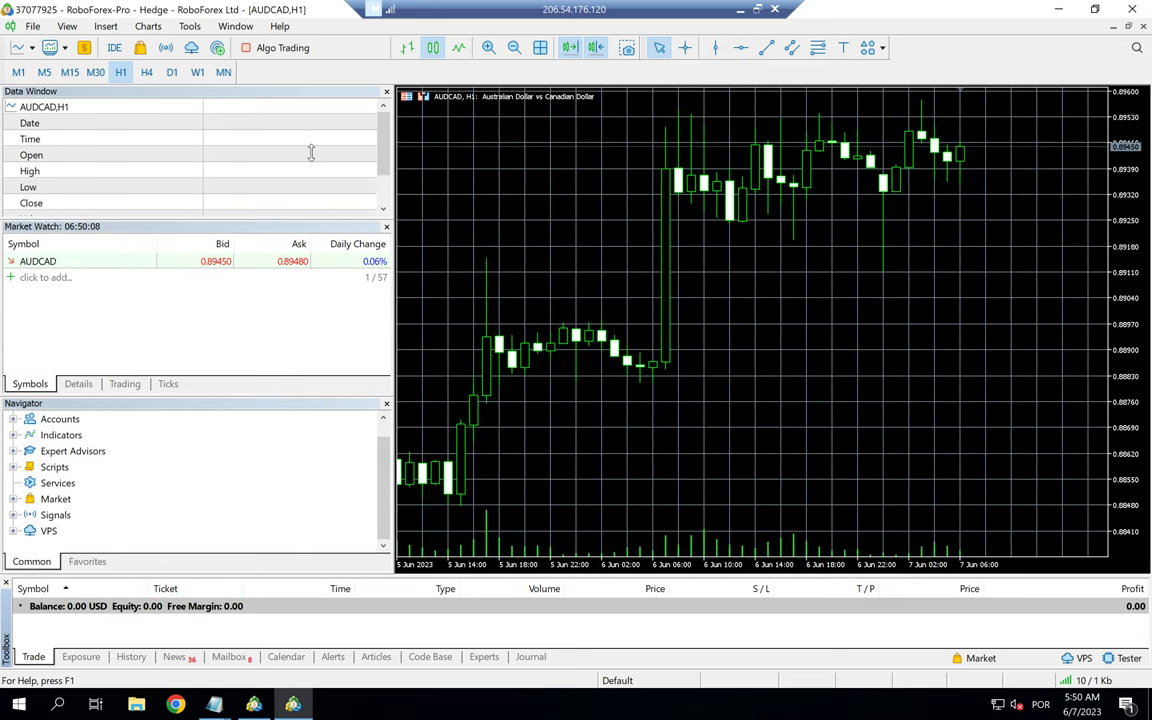
# Step: Close the Data Window, narrow the Market Watch and Navigator area, and dock the timeframes toolbar in the same row as the other toolbars
pyautogui.click(386, 93)
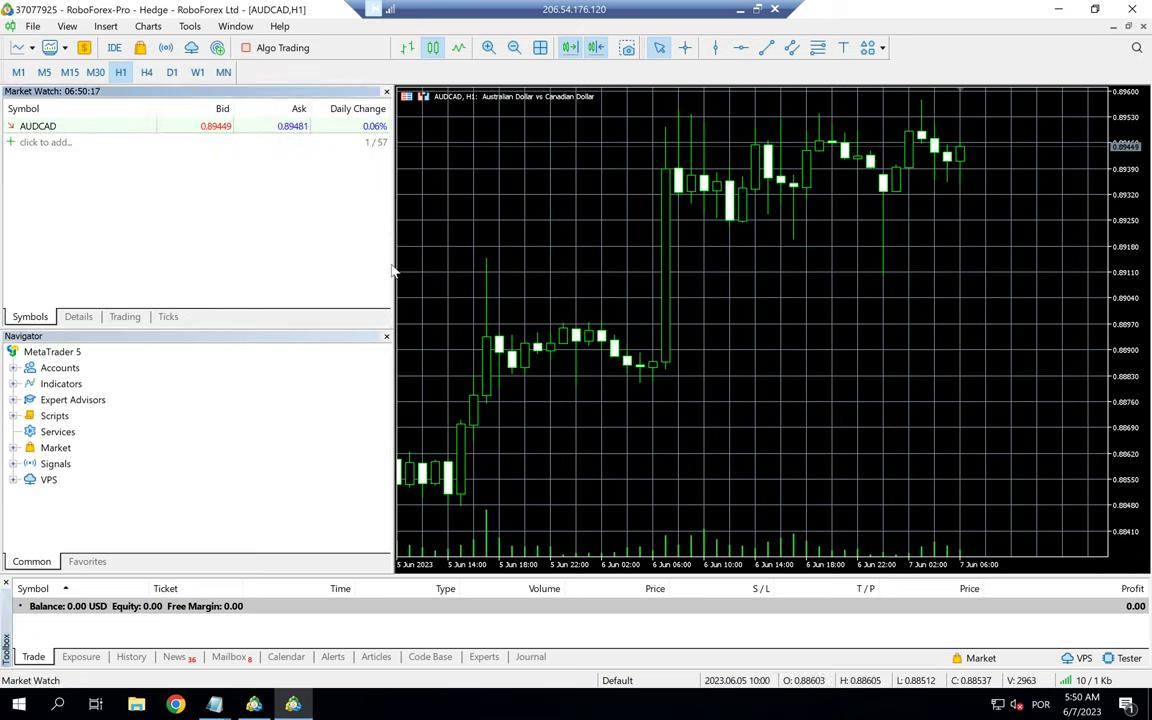
pyautogui.moveTo(390, 265); pyautogui.dragTo(163, 298)
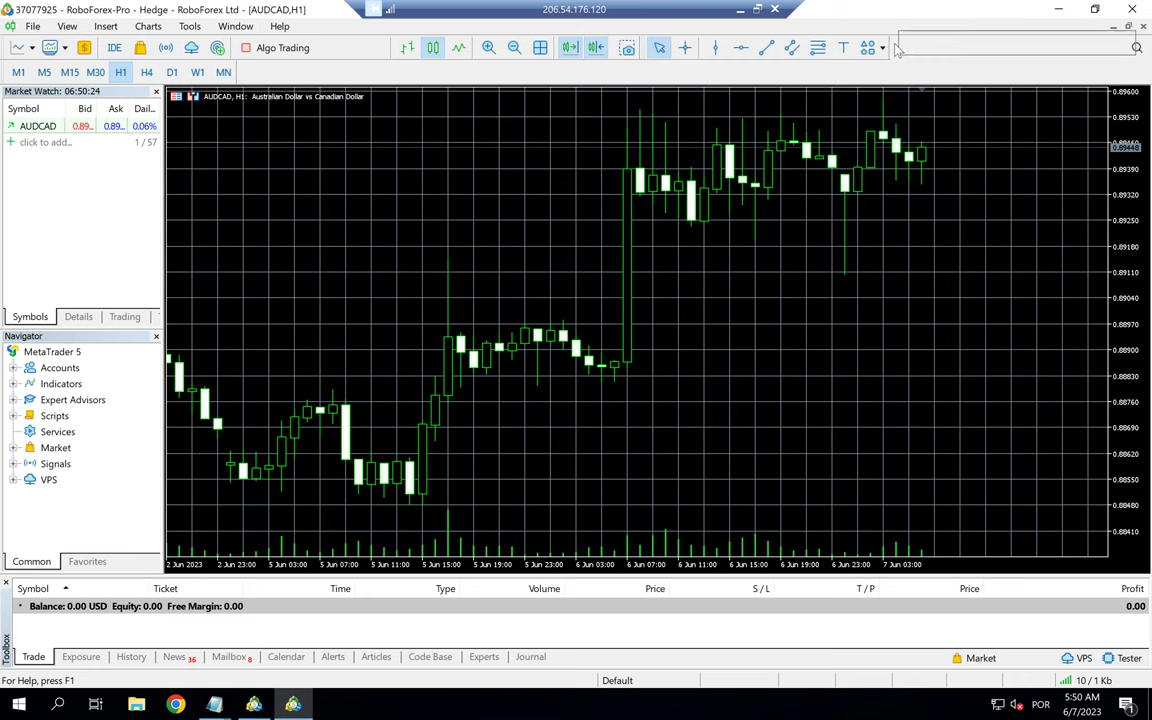
pyautogui.moveTo(897, 50); pyautogui.dragTo(805, 39)
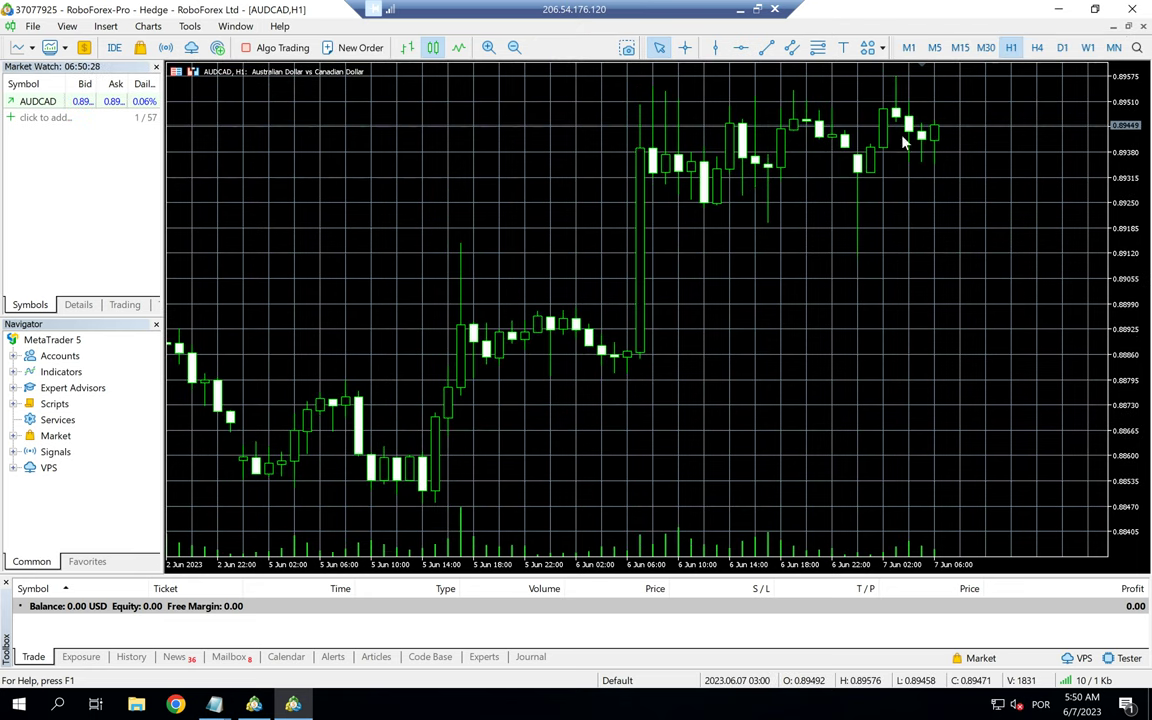
# Step: Select Portuguese (Portugal) as the interface language and postpone the terminal restart
pyautogui.click(110, 27)
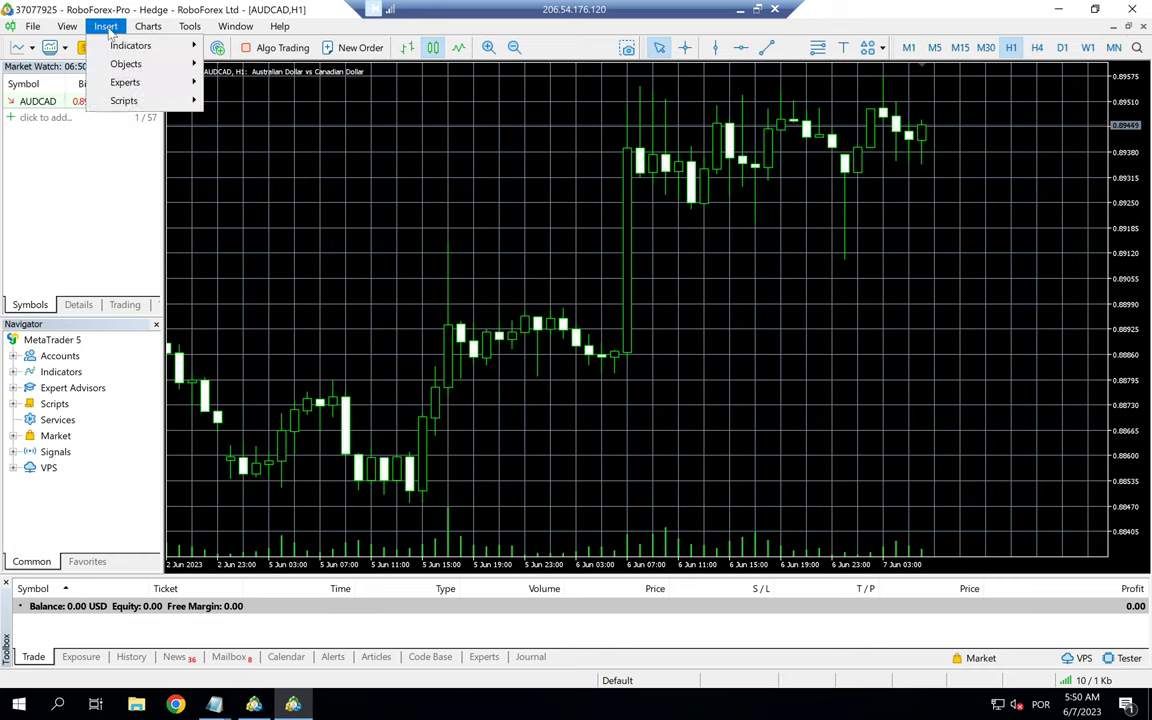
pyautogui.click(68, 29)
pyautogui.click(68, 30)
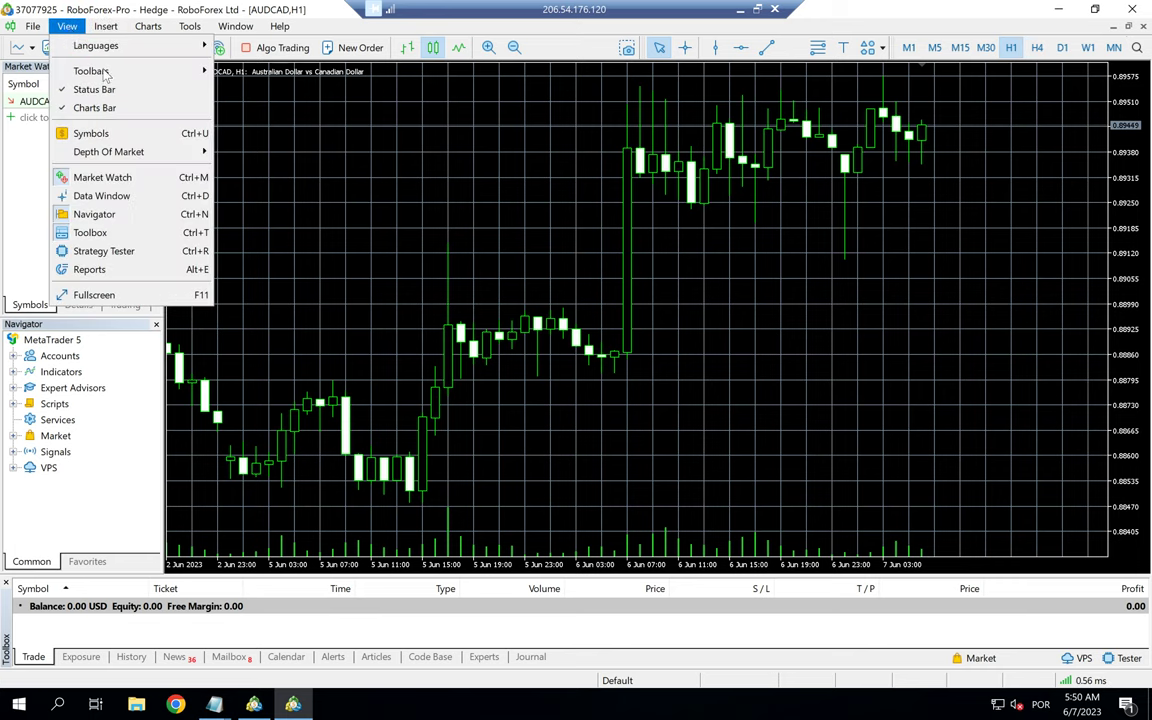
pyautogui.moveTo(95, 70)
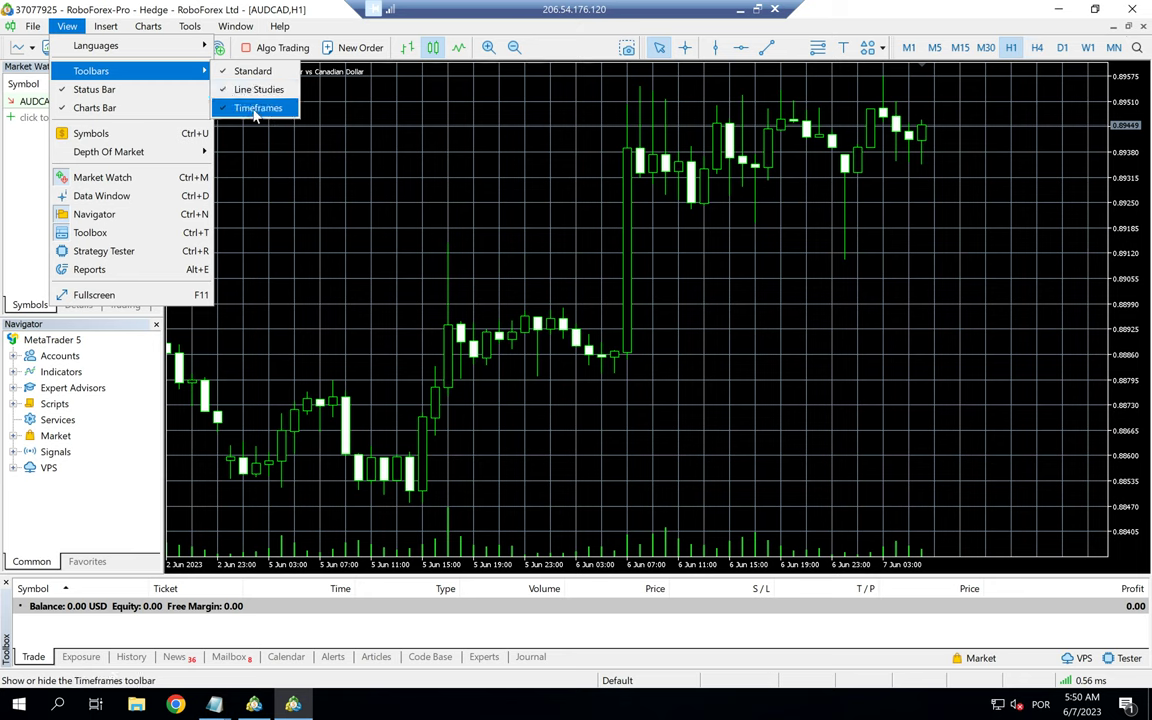
pyautogui.moveTo(175, 46)
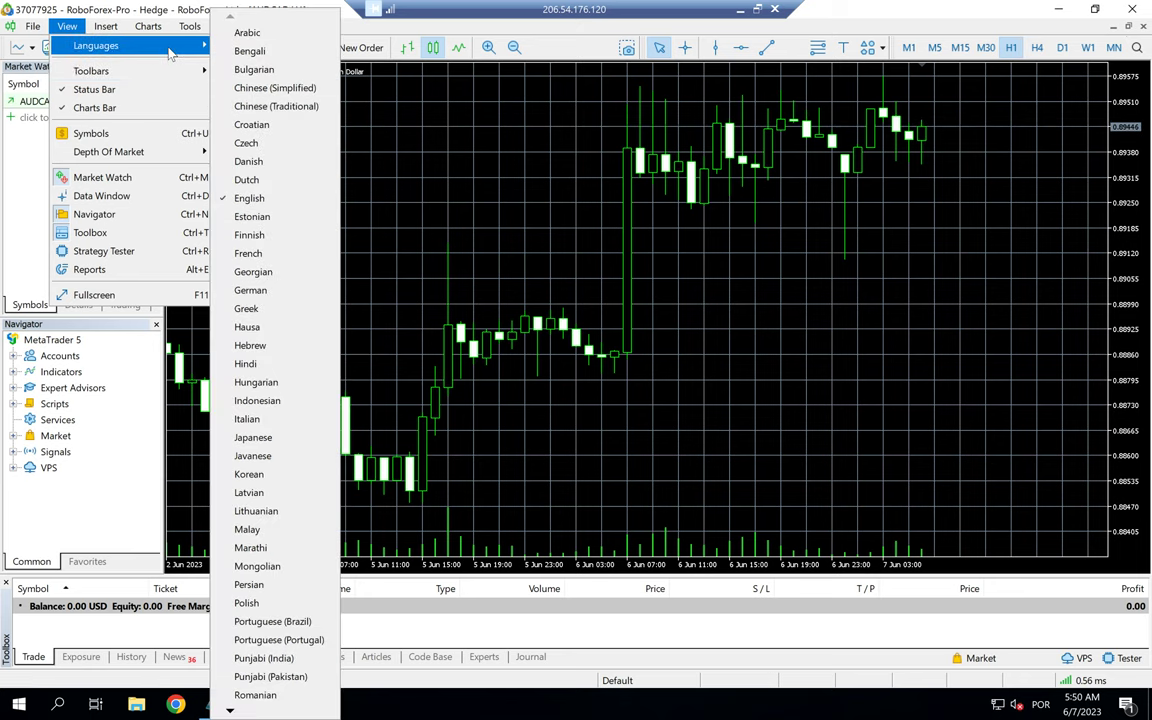
pyautogui.click(272, 640)
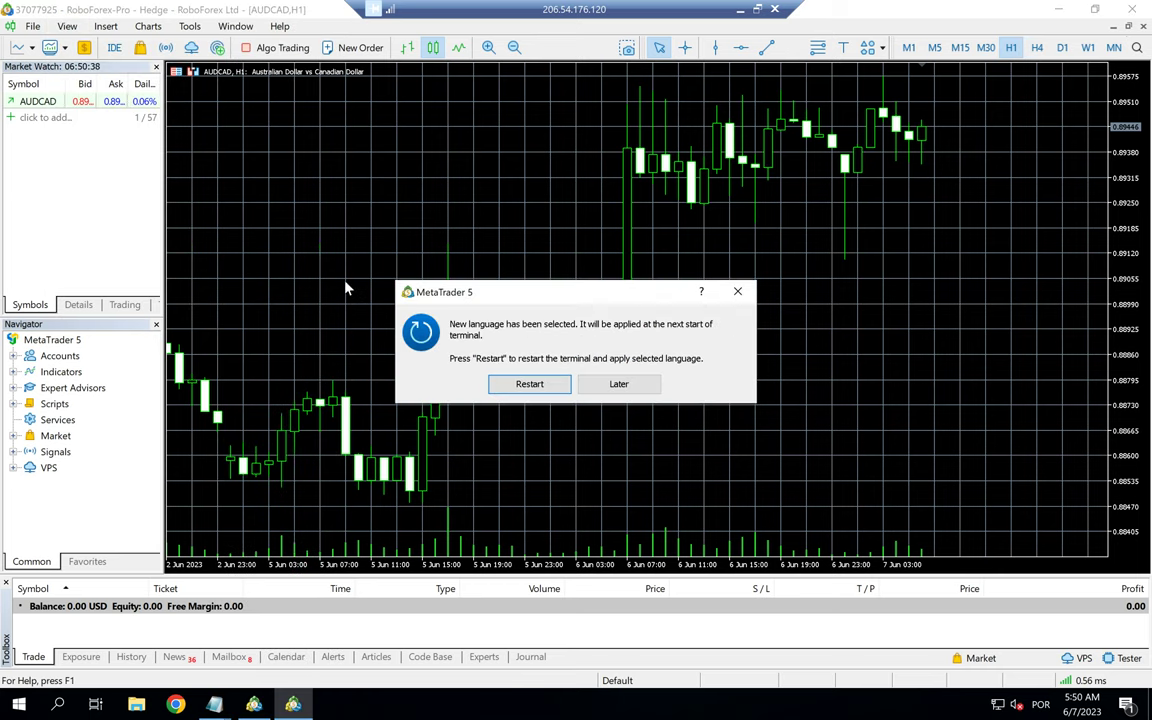
pyautogui.click(614, 384)
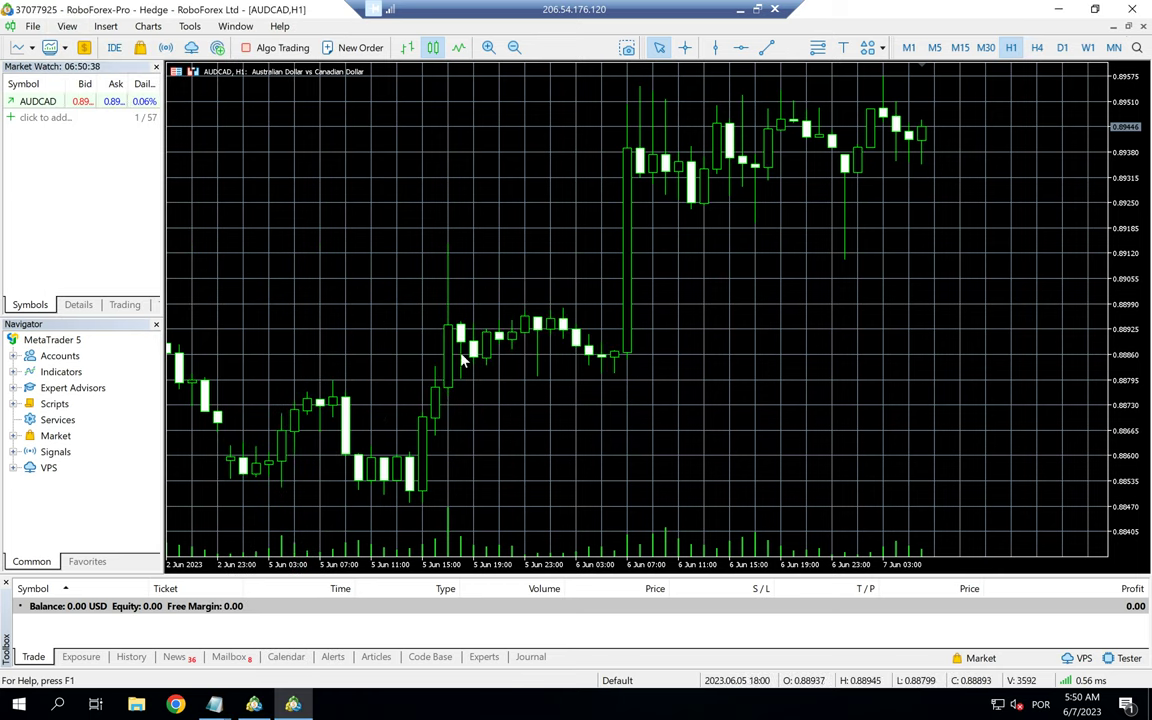
pyautogui.moveTo(1113, 147); pyautogui.dragTo(663, 267)
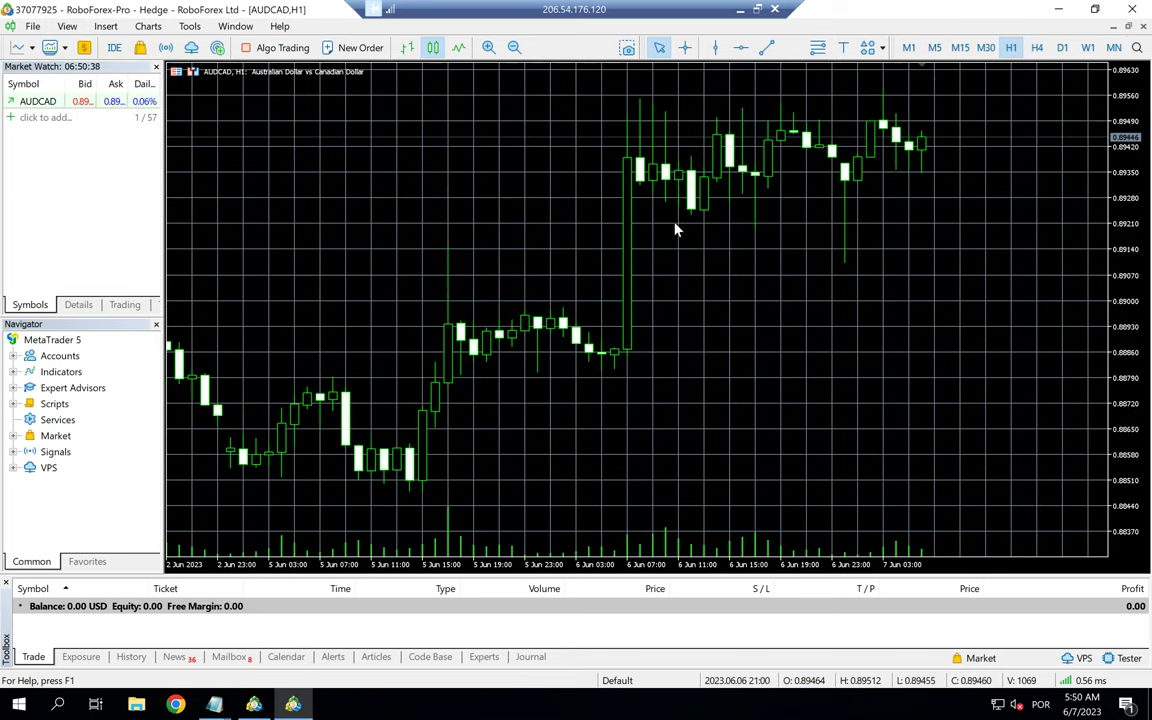